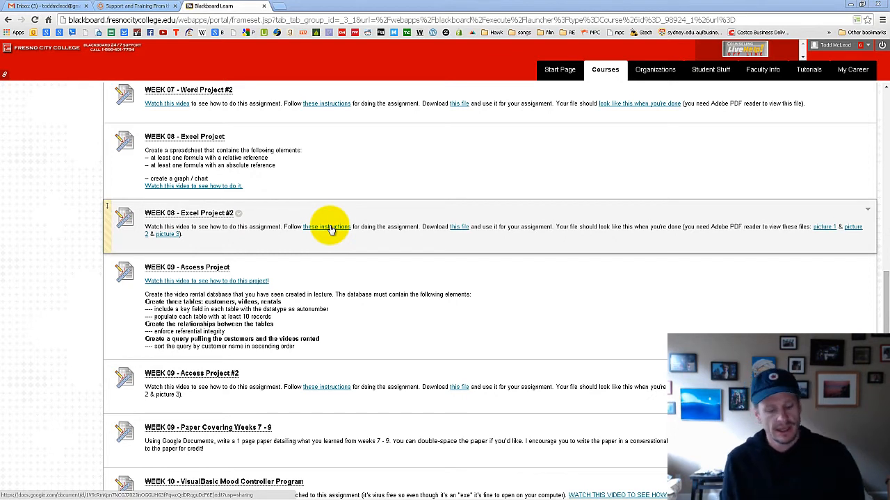
Step: Open the instructions for the WEEK 08 - Excel Project #2 assignment in a new tab
click(331, 229)
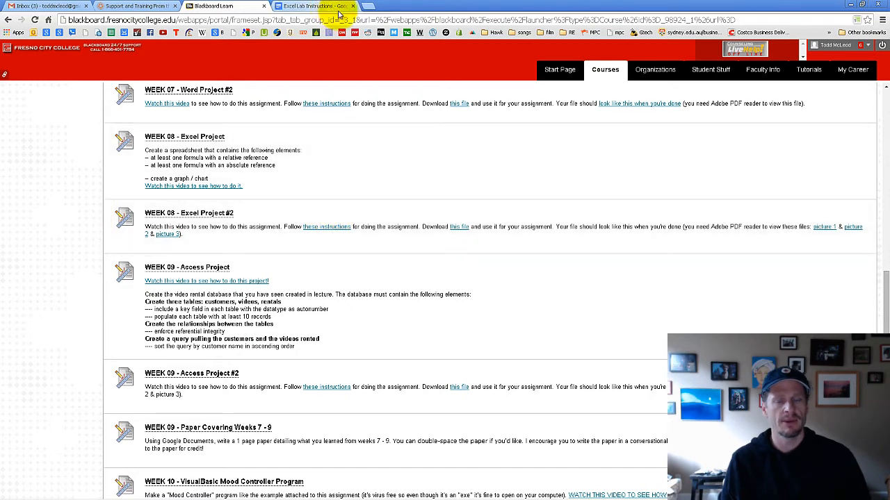
mouse_move(69, 488)
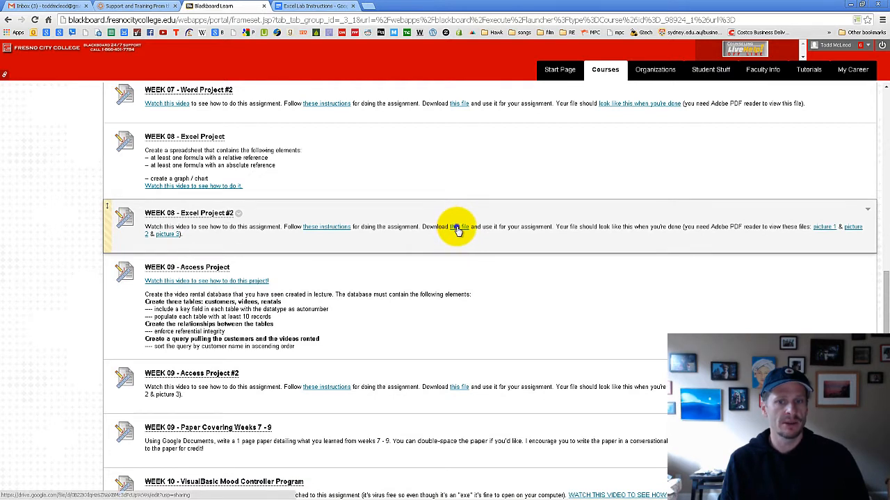
right_click(457, 230)
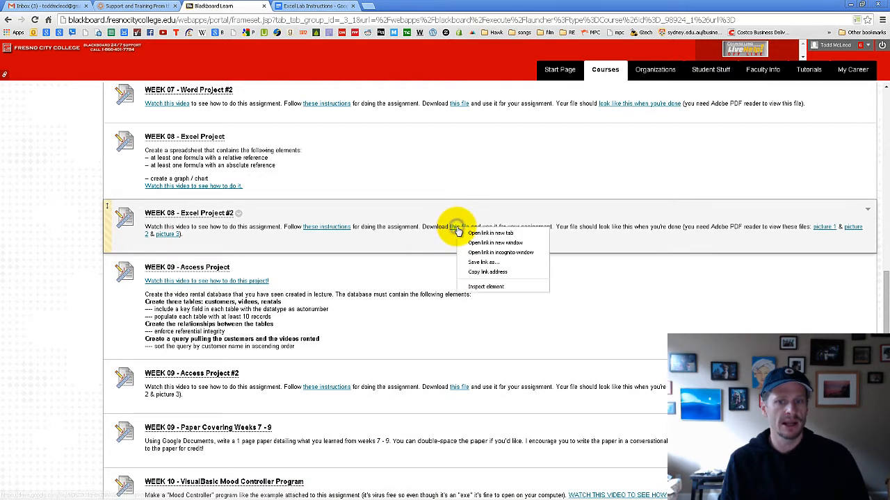
click(477, 262)
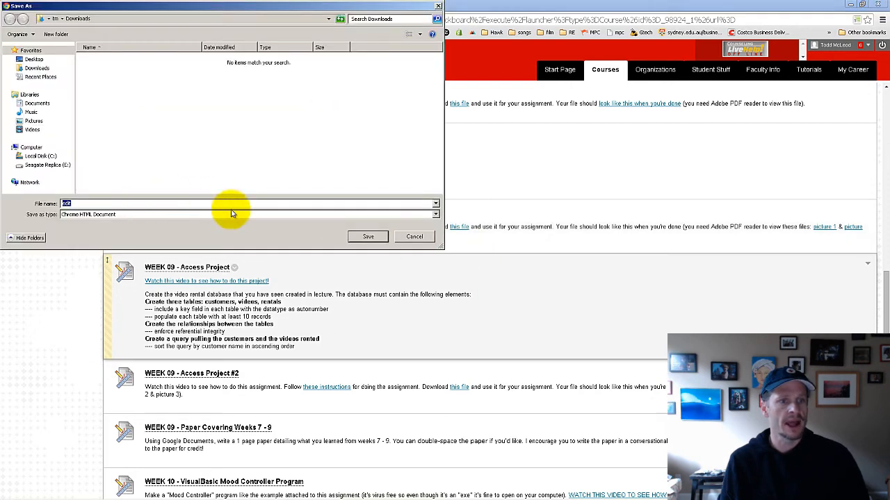
click(414, 237)
Step: Open the file linked in the Week 08 Excel Project #2 assignment and download CIT-15 Excel Lab.xlsx from Google Drive
click(459, 228)
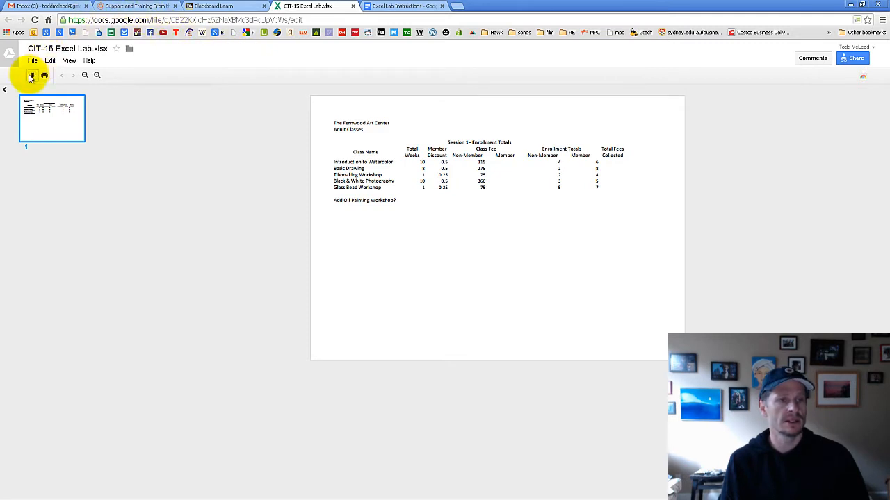
click(32, 61)
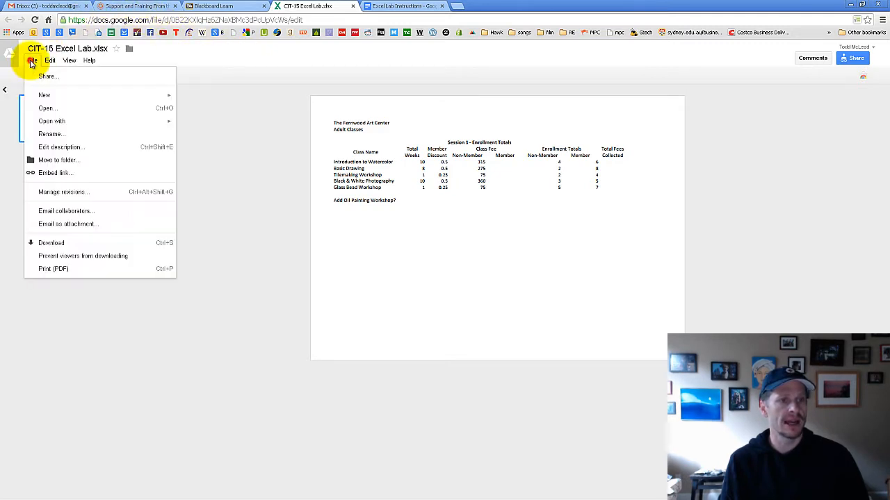
click(32, 60)
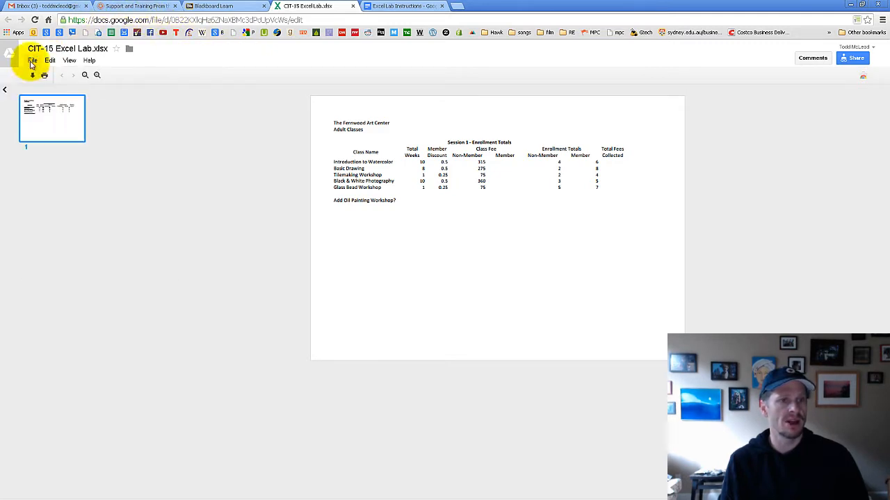
click(32, 61)
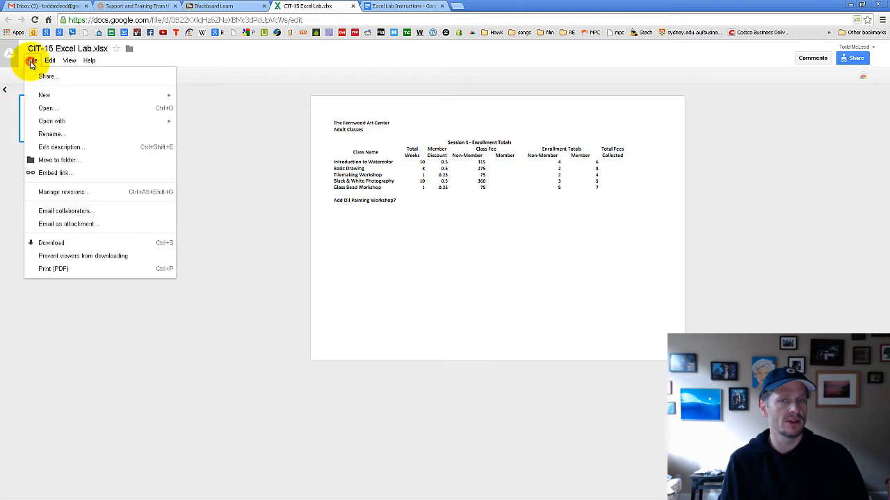
click(52, 244)
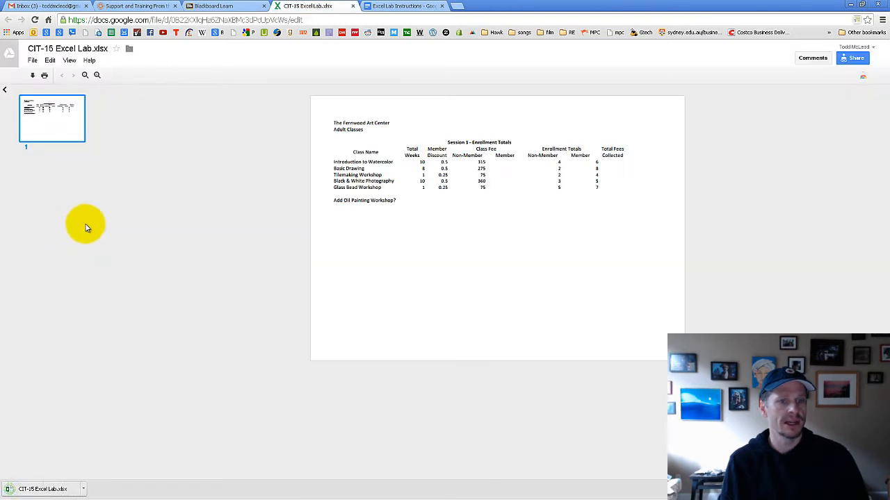
Step: Show the downloaded CIT-15 Excel Lab file in its folder and scan it with AVG
click(93, 490)
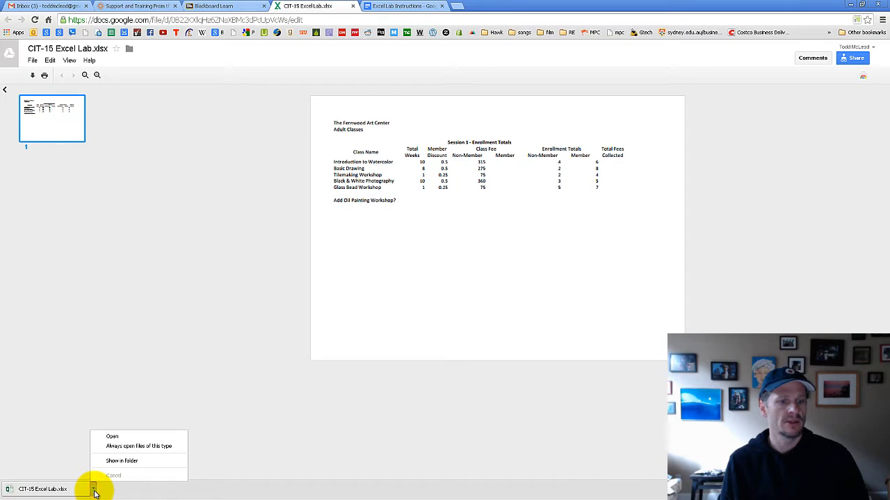
click(93, 489)
click(93, 489)
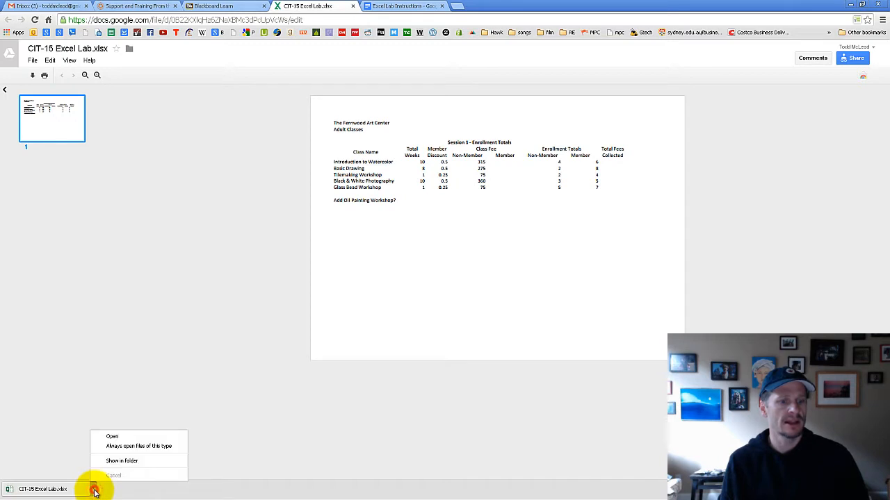
click(129, 464)
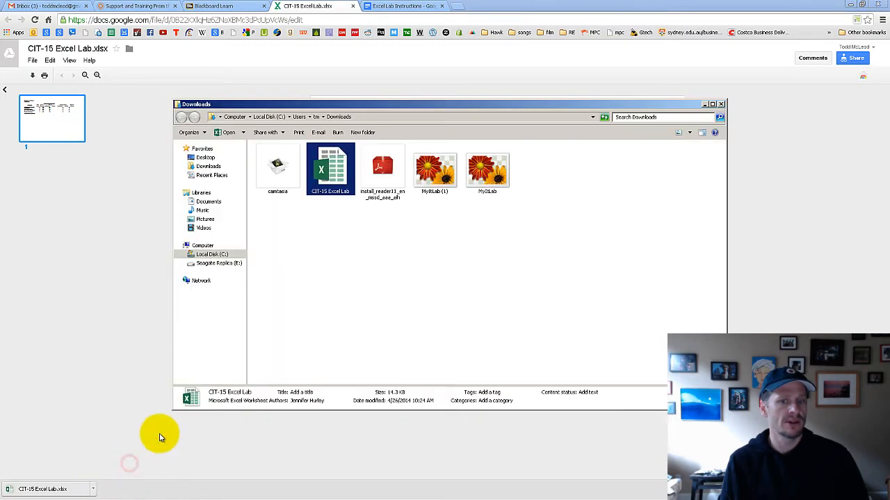
right_click(332, 178)
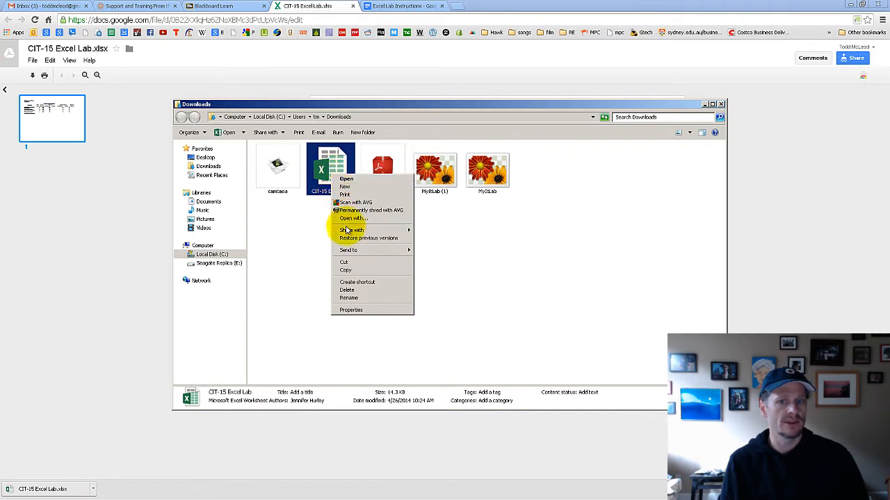
click(362, 203)
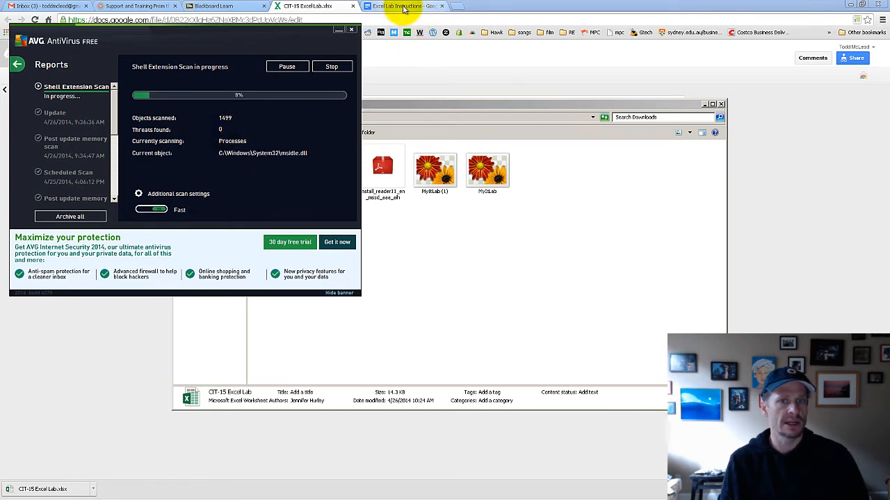
Step: Back on the Blackboard course page, open picture 1, picture 2 and picture 3 of Excel Project #2 in separate background tabs
click(235, 6)
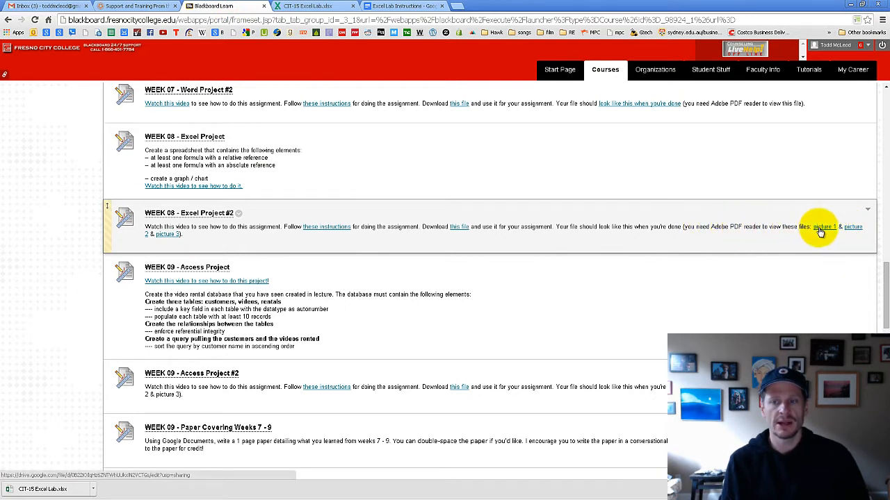
middle_click(821, 228)
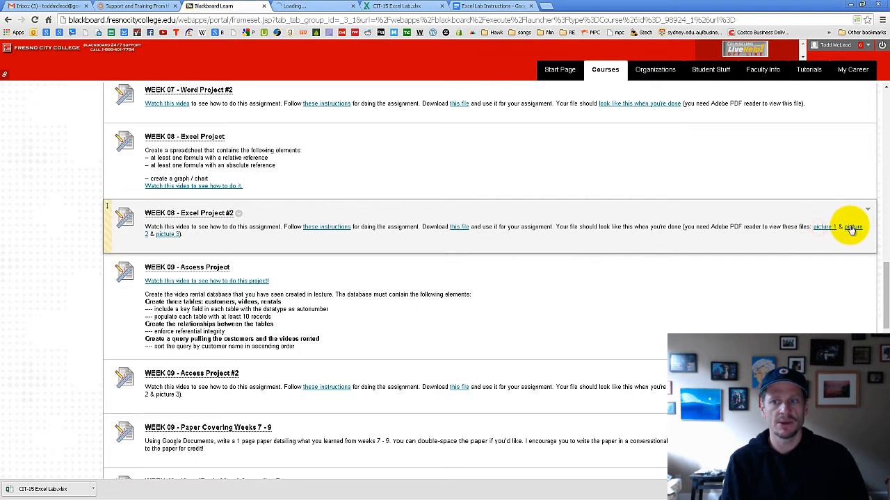
middle_click(851, 227)
middle_click(167, 235)
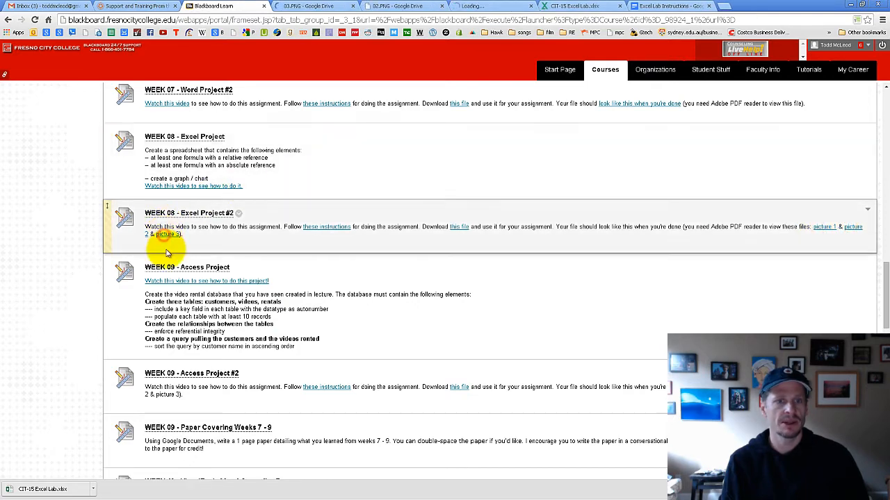
Step: Look through the three example pictures of the finished workbook and move the 01.PNG tab ahead of 03.PNG
click(322, 5)
click(391, 5)
click(477, 6)
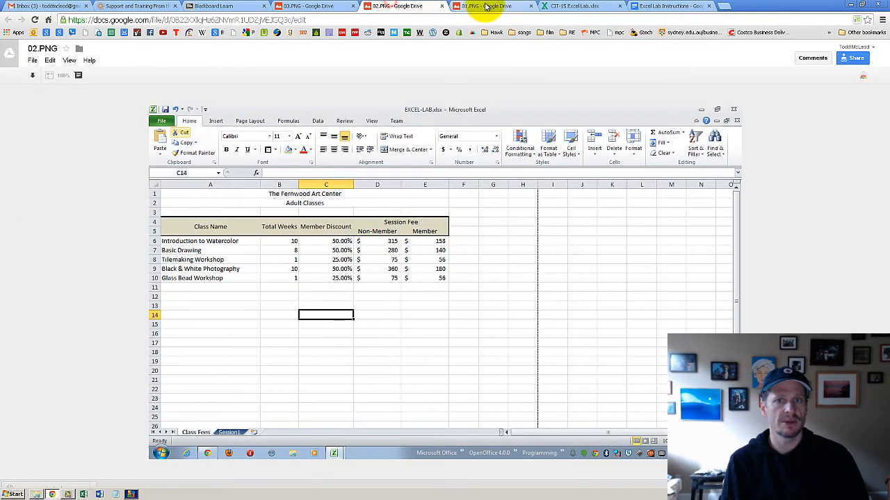
click(319, 6)
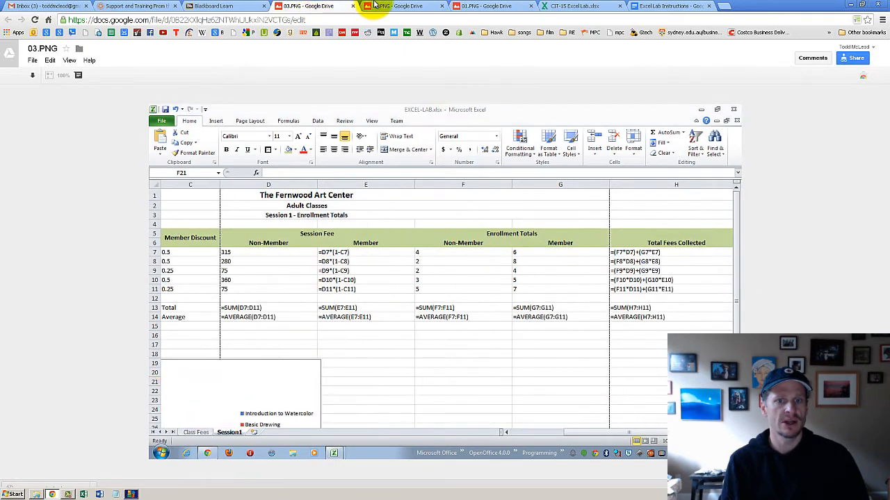
click(398, 5)
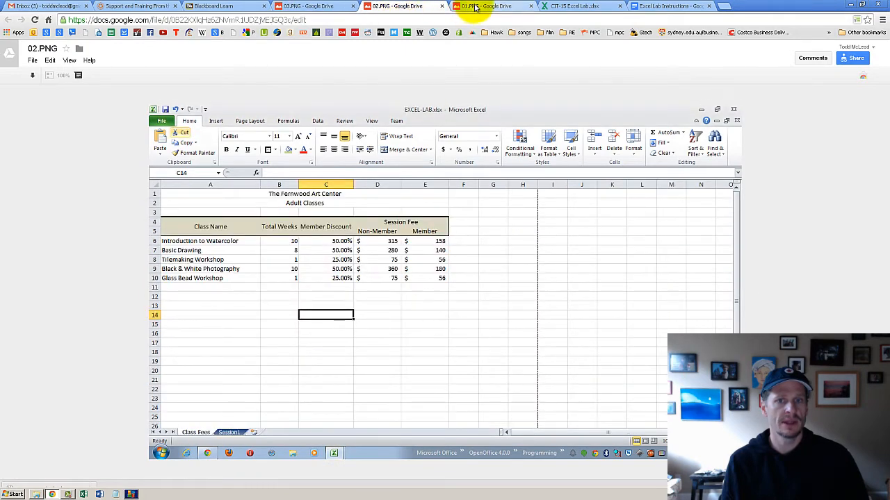
drag(470, 5, 353, 6)
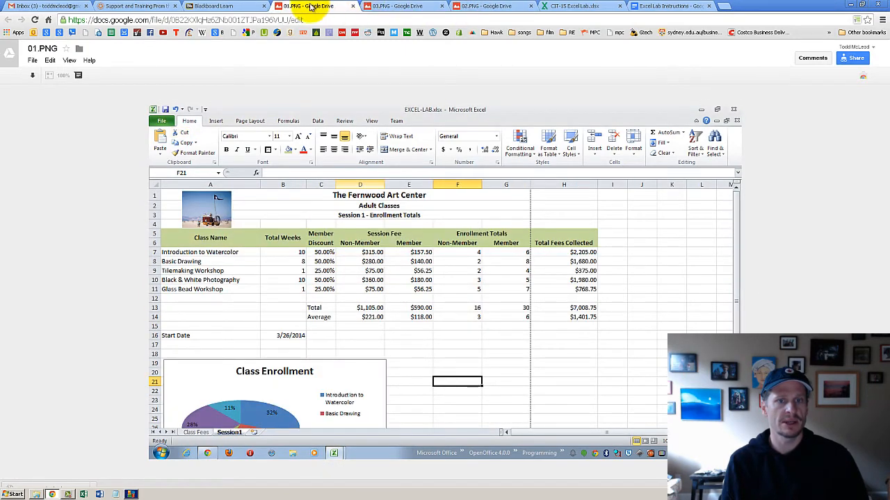
click(393, 7)
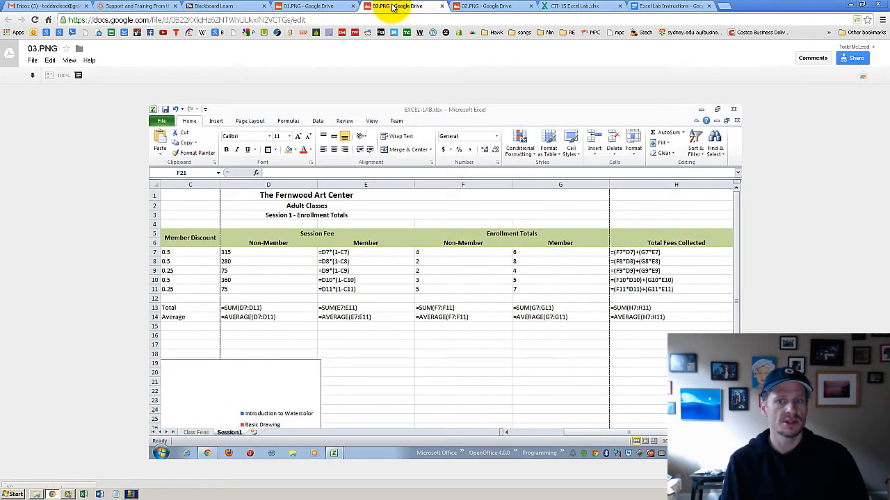
click(477, 7)
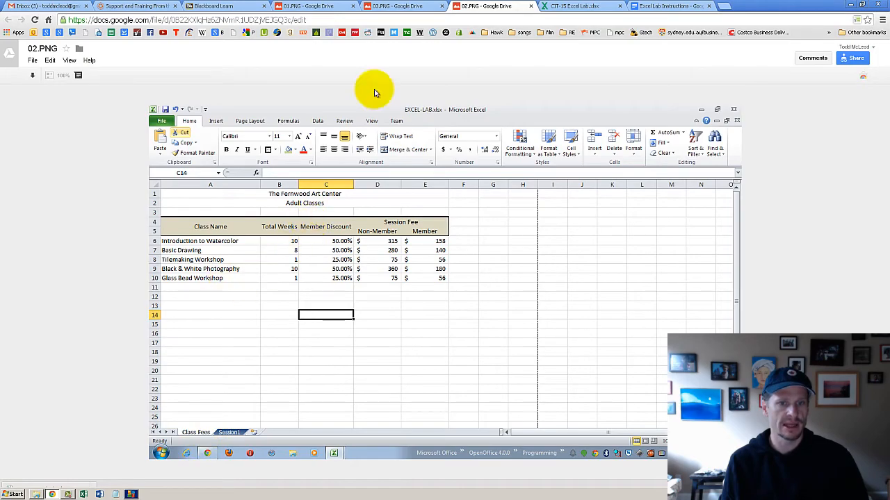
Step: Skim the Excel Lab Instructions document and move its tab ahead of the CIT-15 Excel Lab.xlsx tab
click(664, 6)
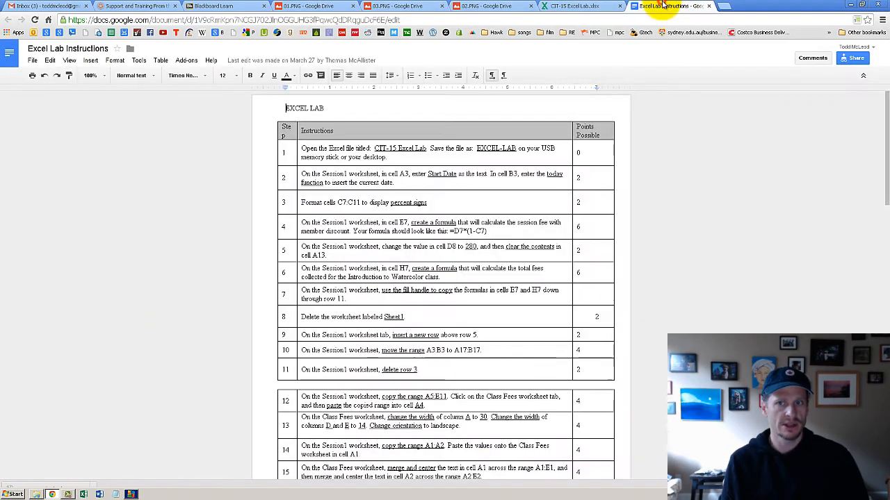
scroll(426, 208, down, 3)
scroll(407, 158, up, 2)
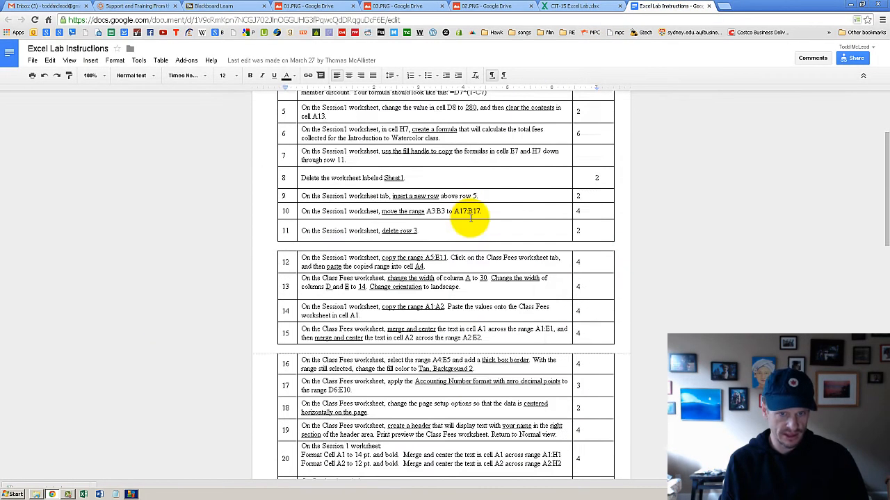
drag(674, 6, 566, 6)
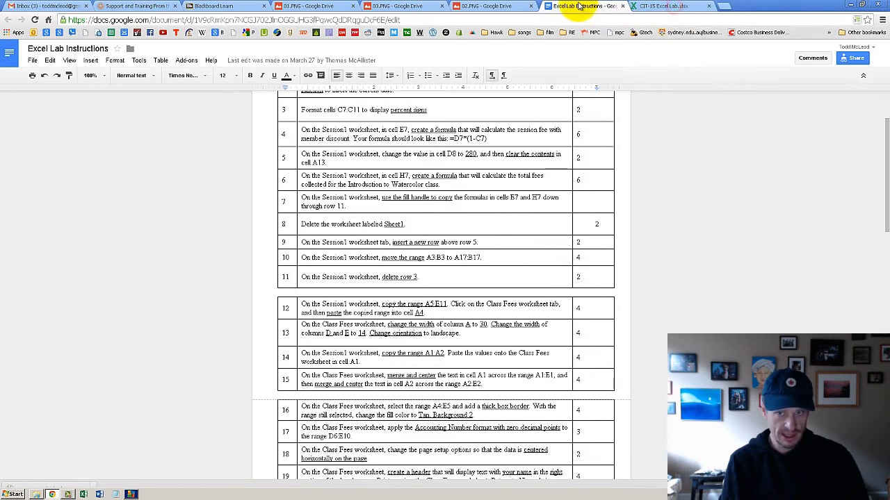
Step: Switch to AVG AntiVirus to check the scan report for the downloaded file, and minimize its window
click(322, 5)
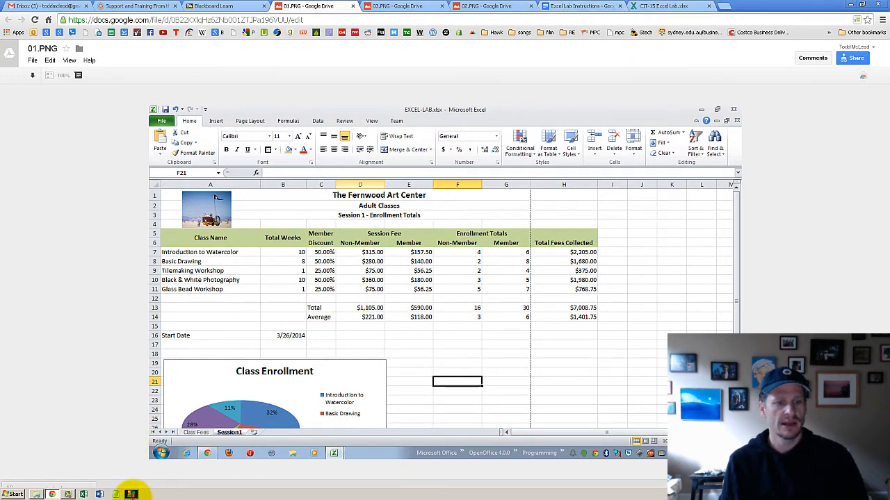
mouse_move(132, 494)
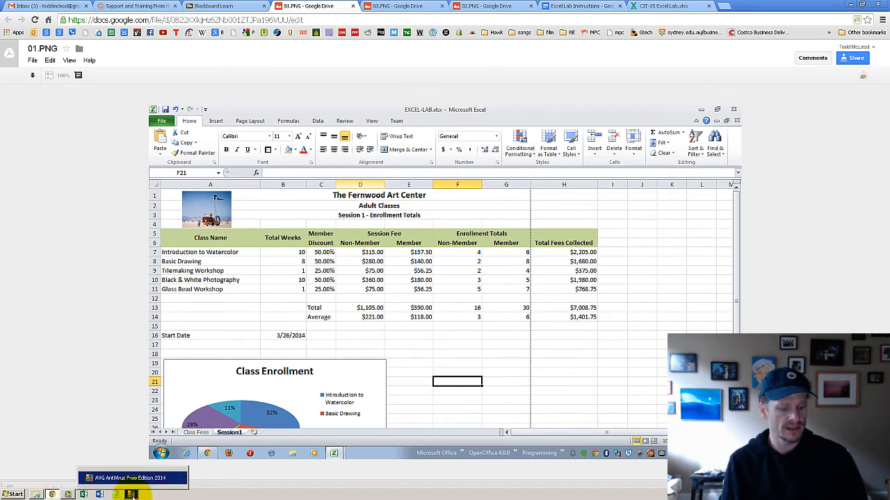
click(132, 495)
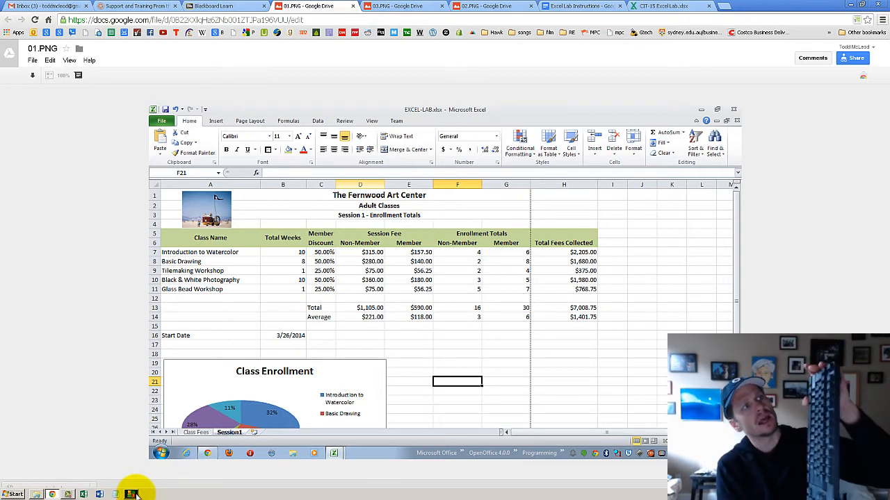
key(alt+Tab)
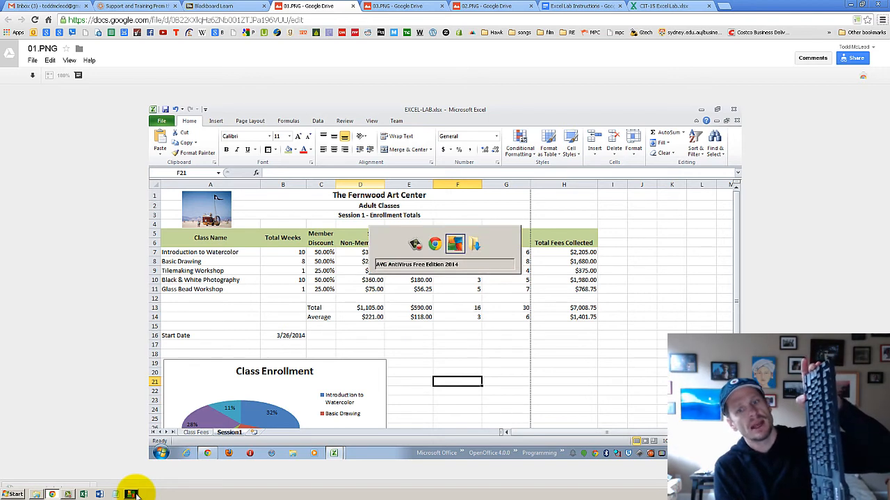
key(Tab)
key(Tab)
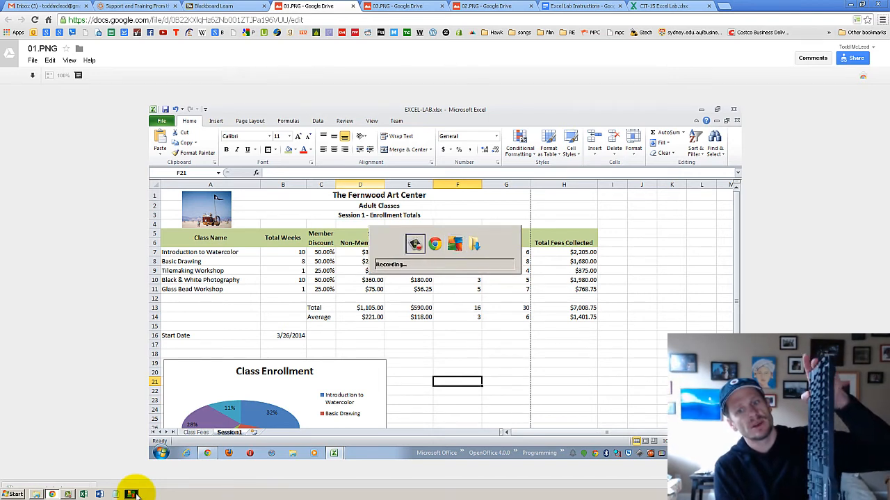
key(Tab)
key(Tab)
key(Tab)
key(Tab)
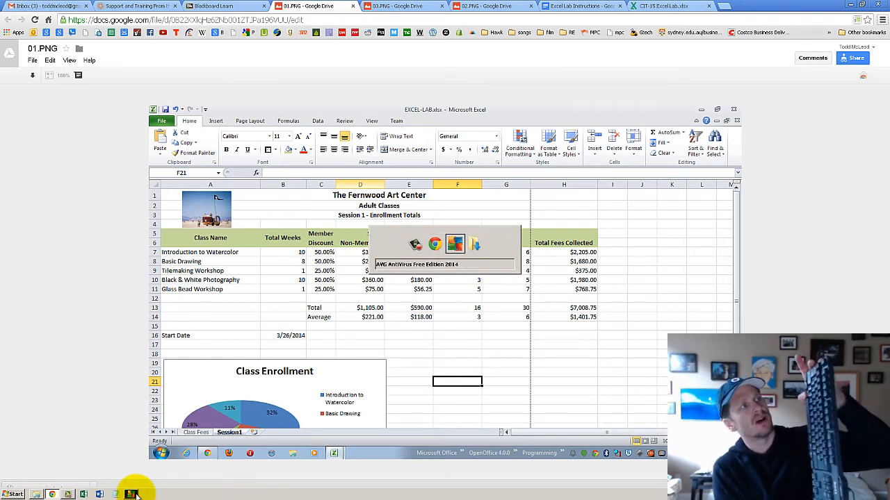
key(Tab)
key(Tab)
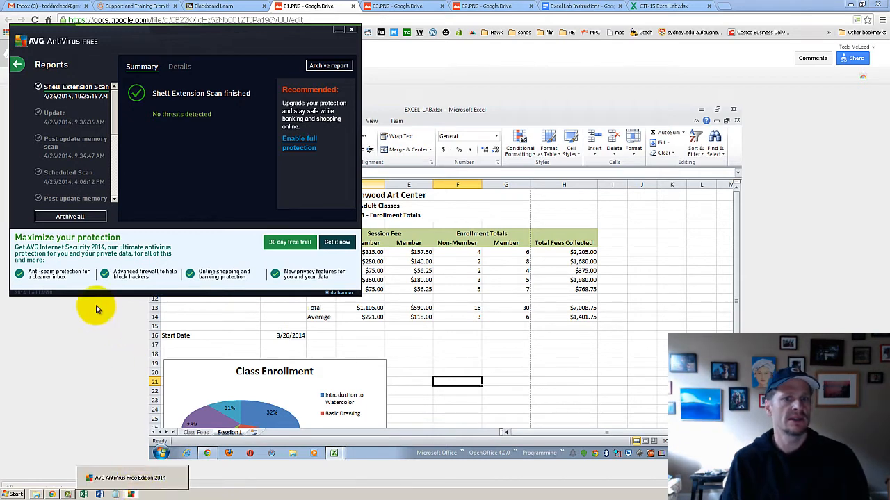
click(339, 30)
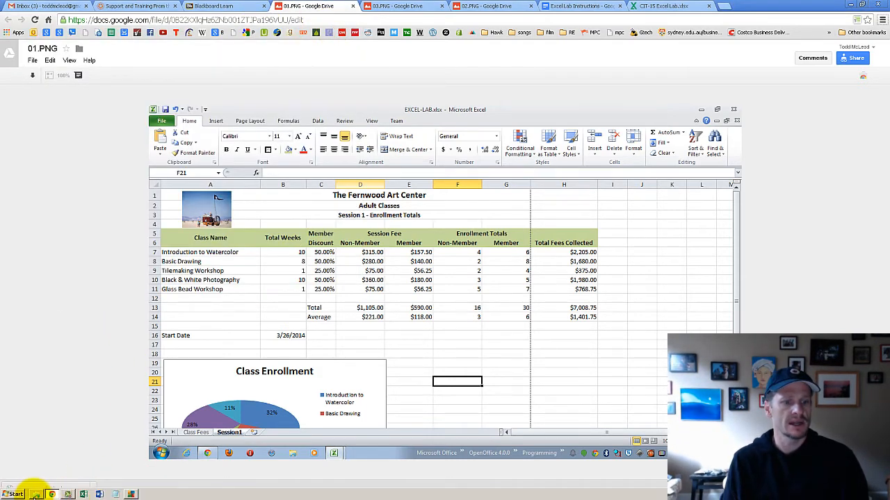
Step: Open the CIT-15 Excel Lab workbook from the Downloads folder in Excel
click(34, 495)
double_click(335, 184)
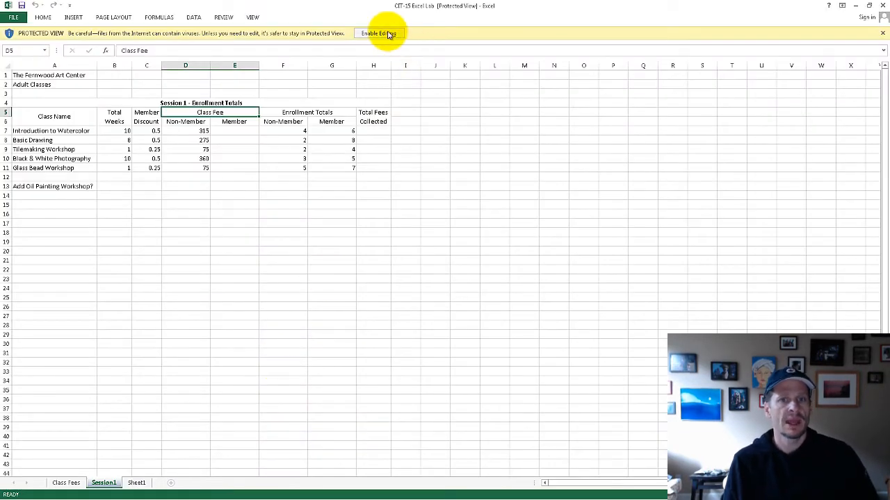
Step: Enable editing of the CIT-15 Excel Lab workbook and compare its sheets with the 01.PNG example picture in Chrome
click(381, 34)
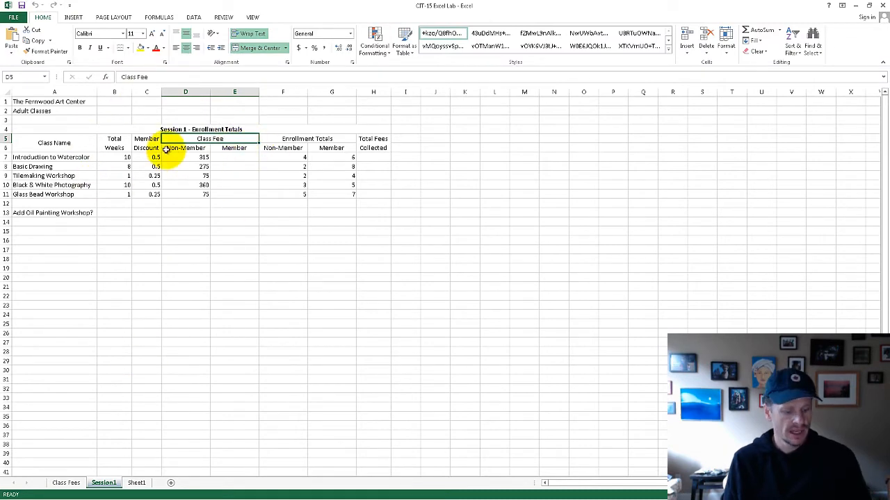
key(alt+Tab)
key(alt+Tab)
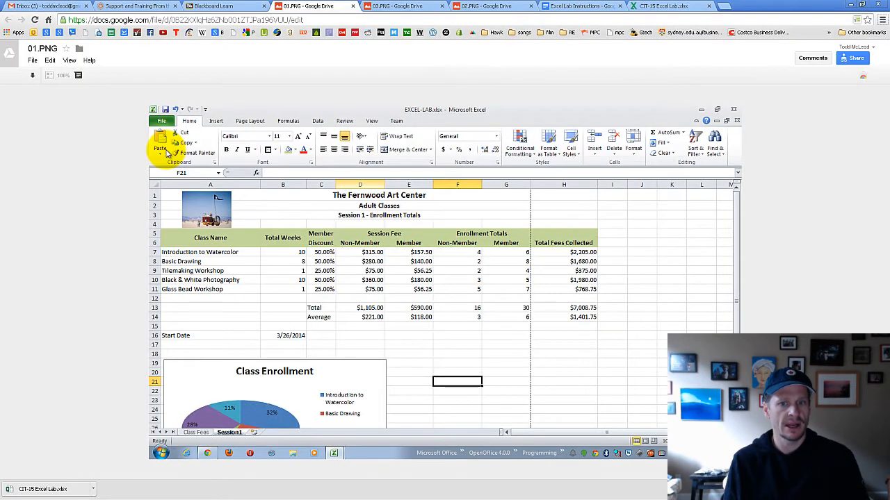
key(alt+Tab)
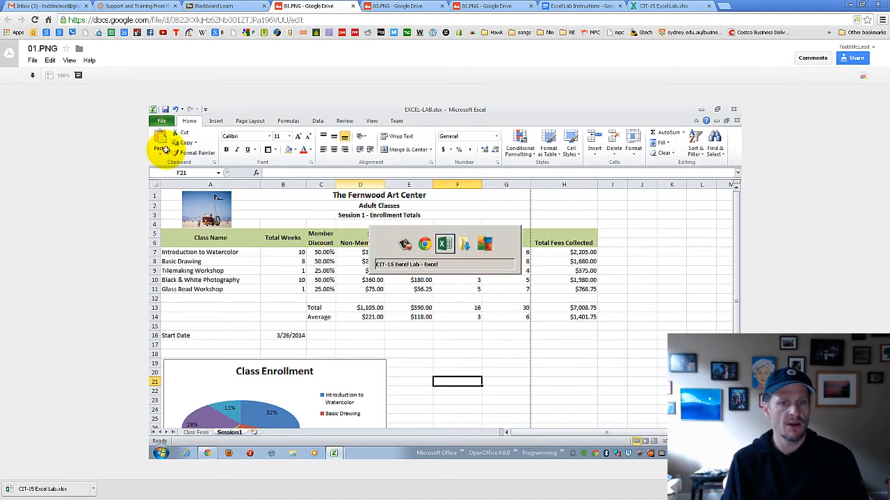
key(alt+Tab)
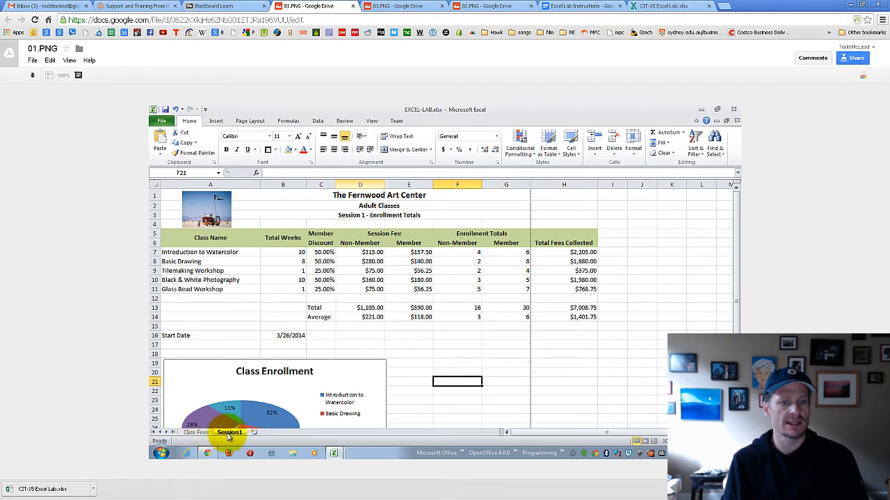
key(alt+Tab)
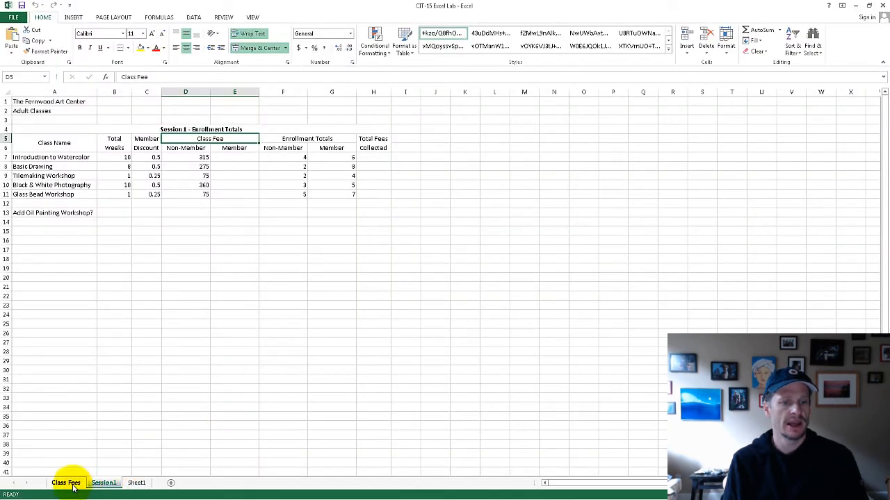
Step: Look over the workbook's sheets and delete the empty Sheet1 worksheet
click(69, 482)
click(101, 482)
ctrl+click(137, 482)
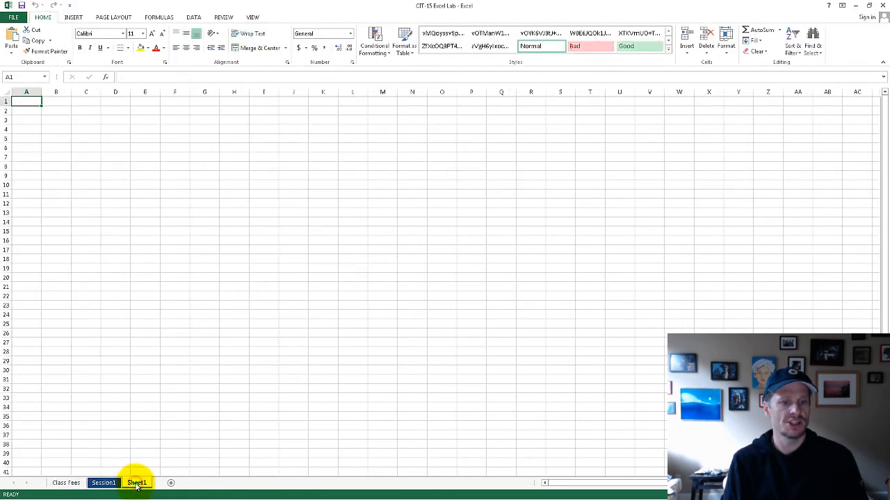
right_click(136, 484)
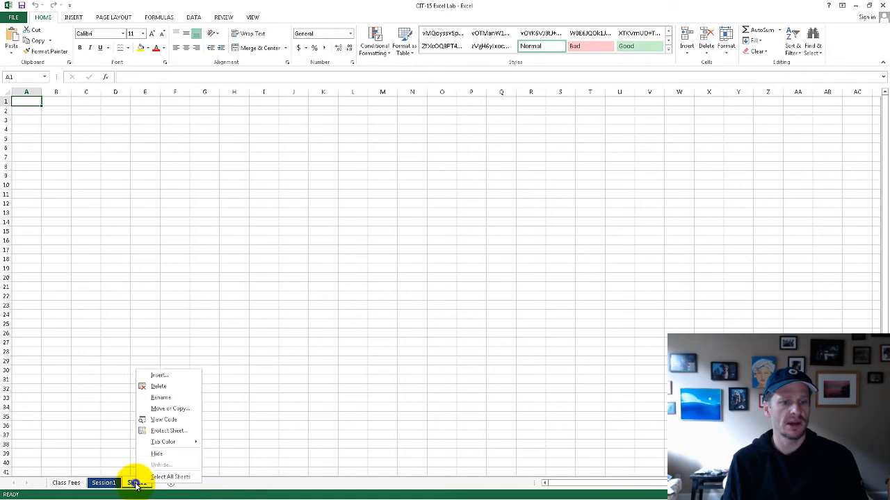
click(180, 390)
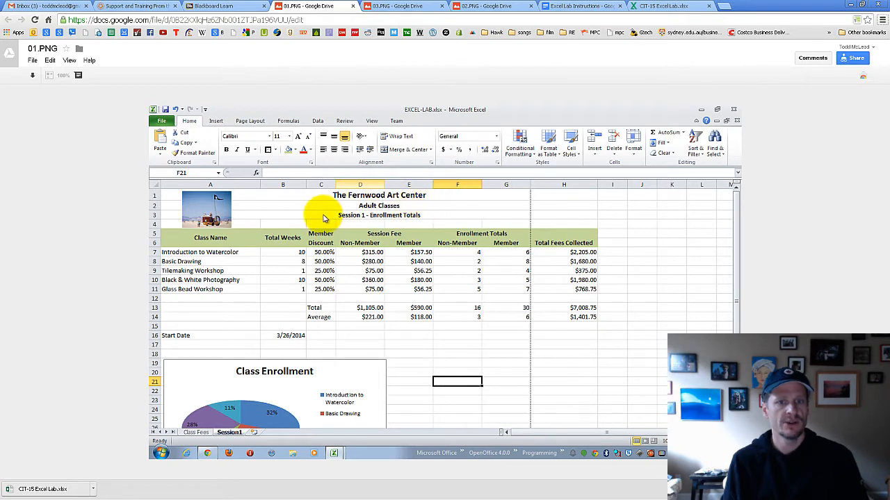
Step: Merge and center the title The Fernwood Art Center across A1:G1 on the Session1 sheet, in bold at font size 14
key(alt+Tab)
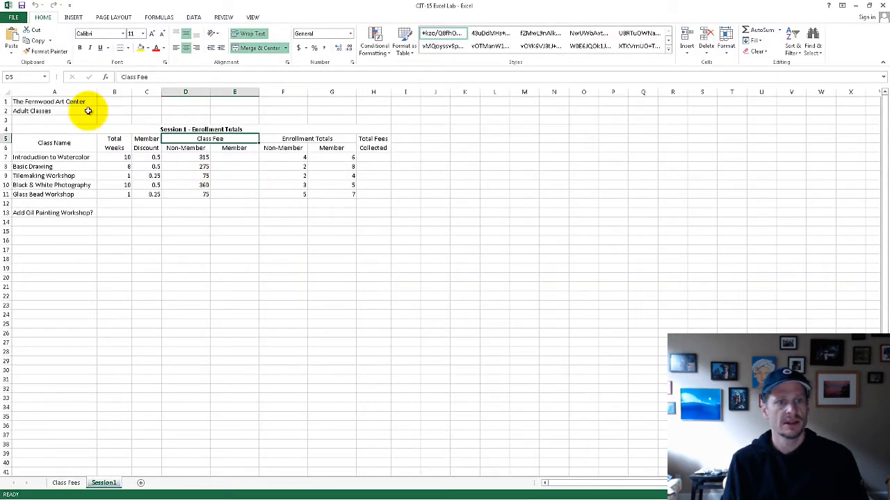
drag(61, 102, 331, 102)
drag(62, 101, 318, 100)
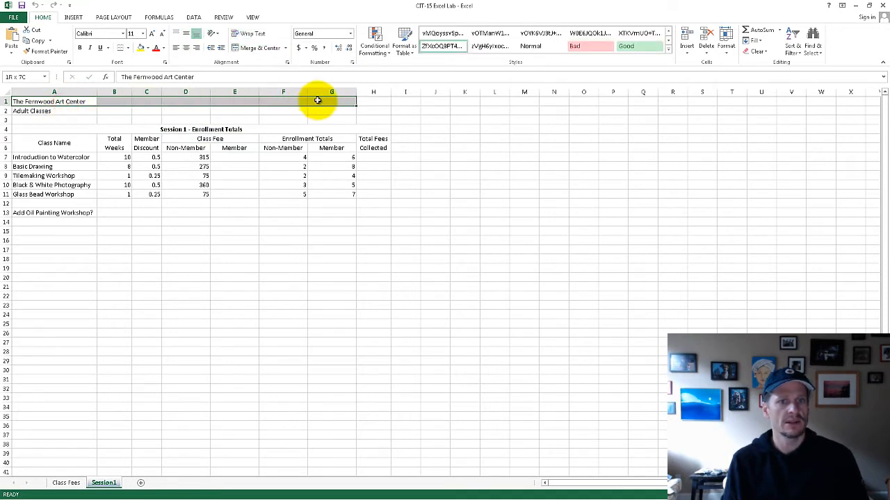
click(259, 48)
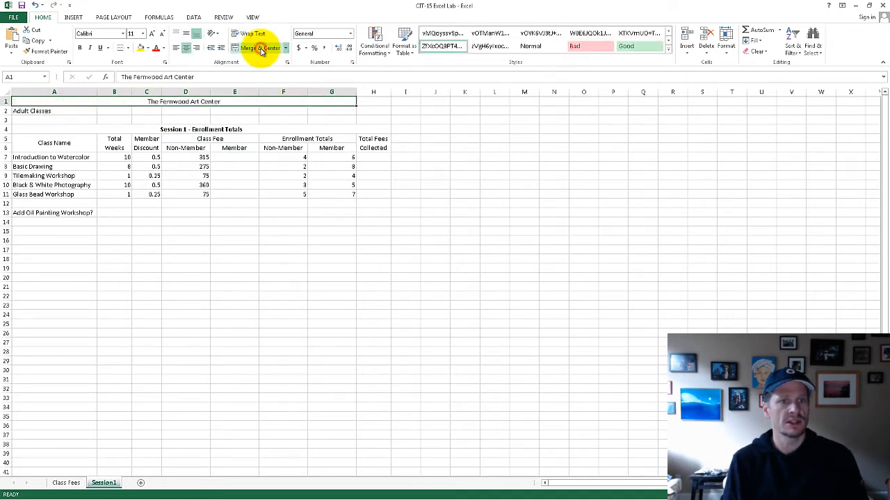
click(79, 47)
click(143, 34)
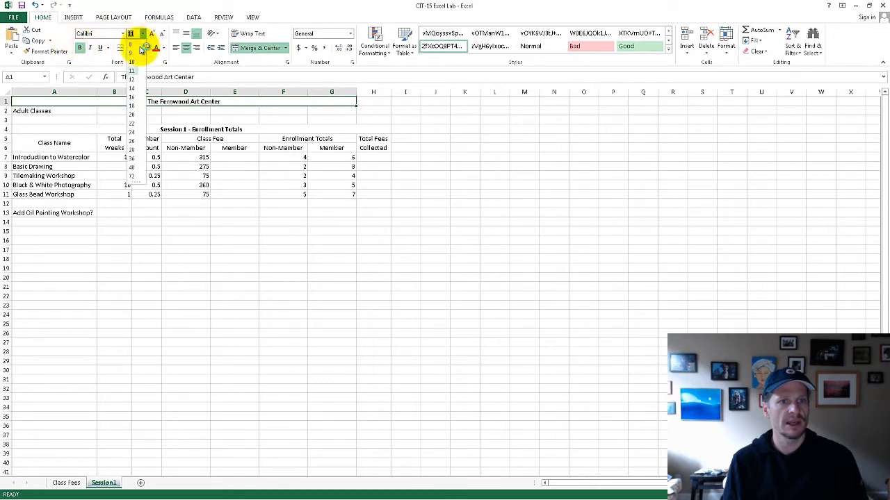
click(137, 89)
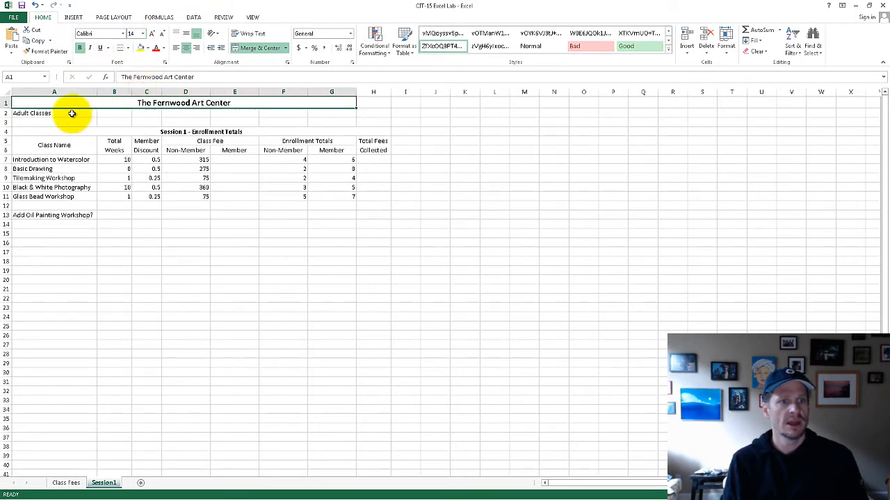
Step: Merge and center the Adult Classes subtitle across A2:G2, in bold at font size 12, checking it against the example picture
click(72, 112)
drag(109, 110, 340, 114)
click(263, 48)
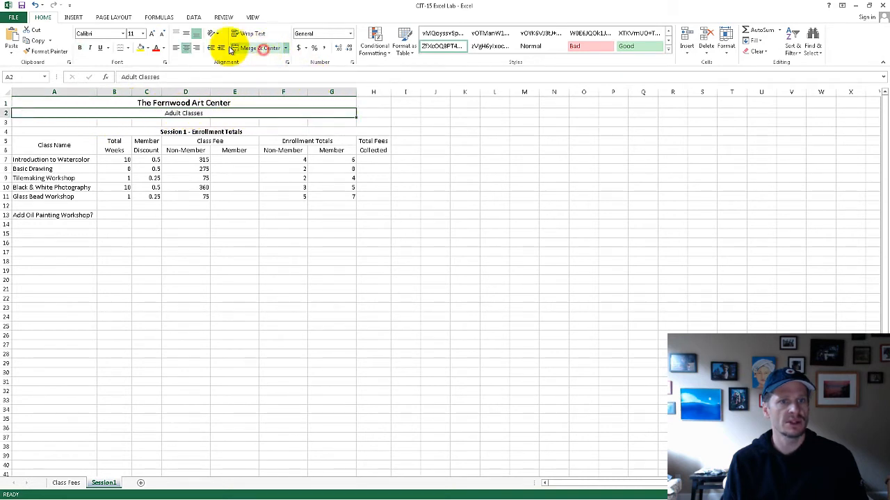
click(79, 48)
click(150, 35)
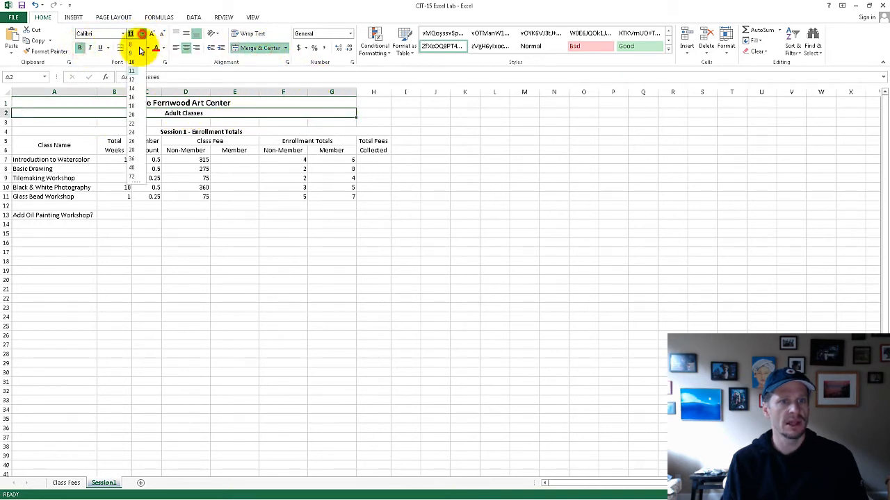
key(alt+Tab)
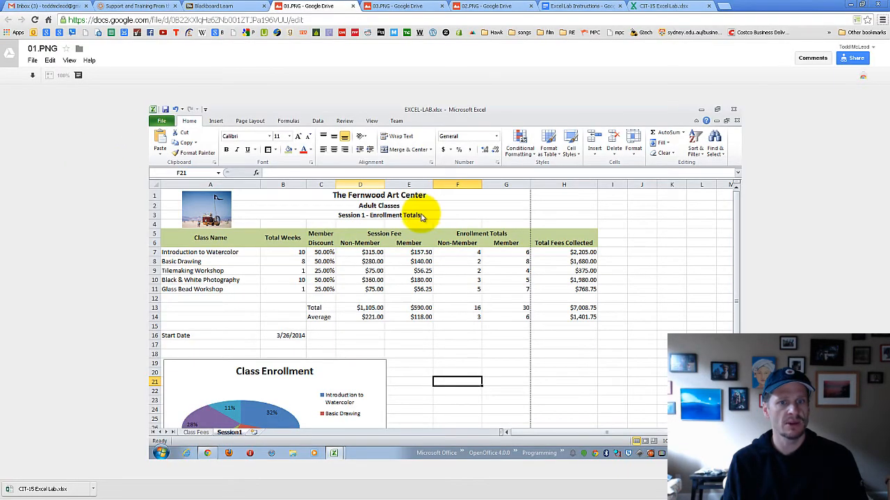
key(alt+Tab)
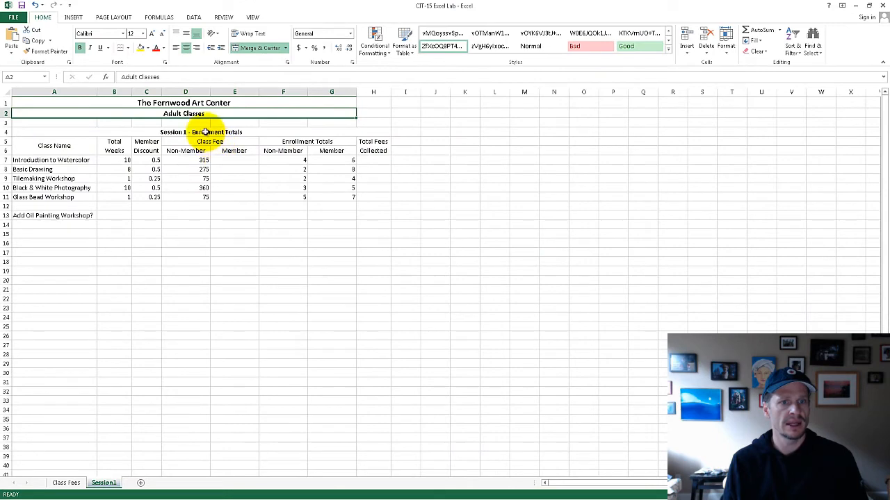
Step: Delete the blank row 3 above the Session 1 - Enrollment Totals heading and compare the headings with the example picture
right_click(6, 122)
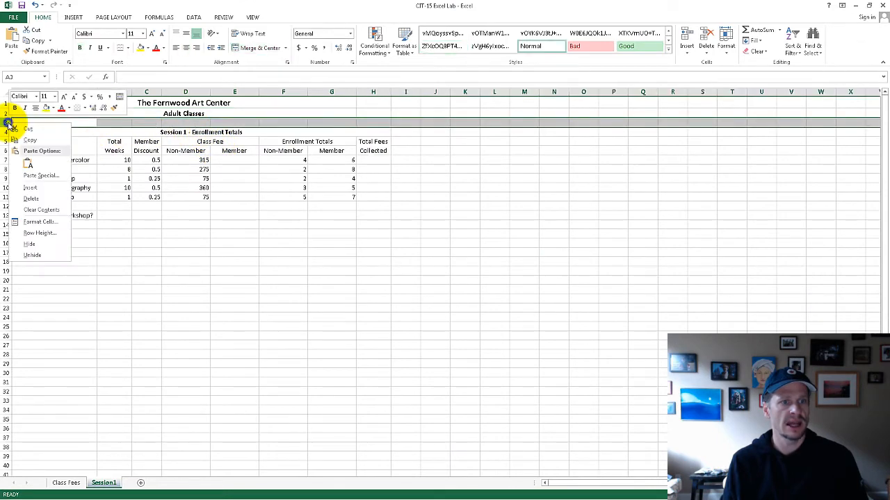
click(27, 196)
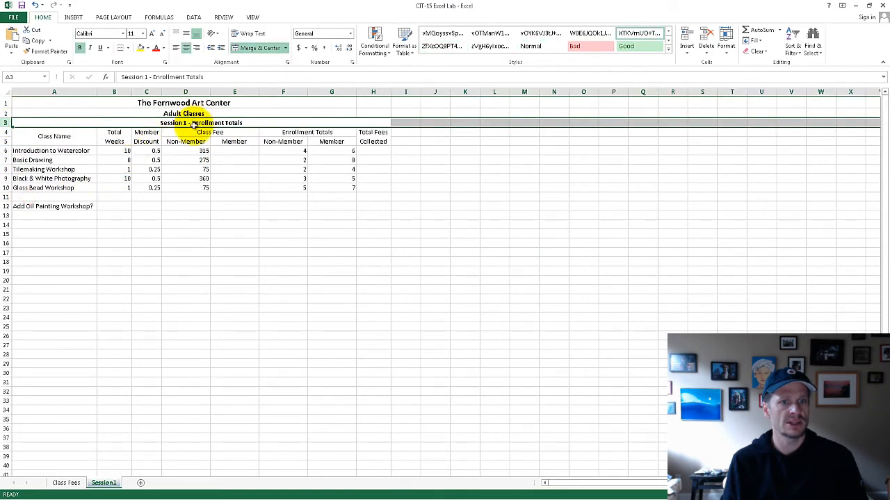
click(256, 196)
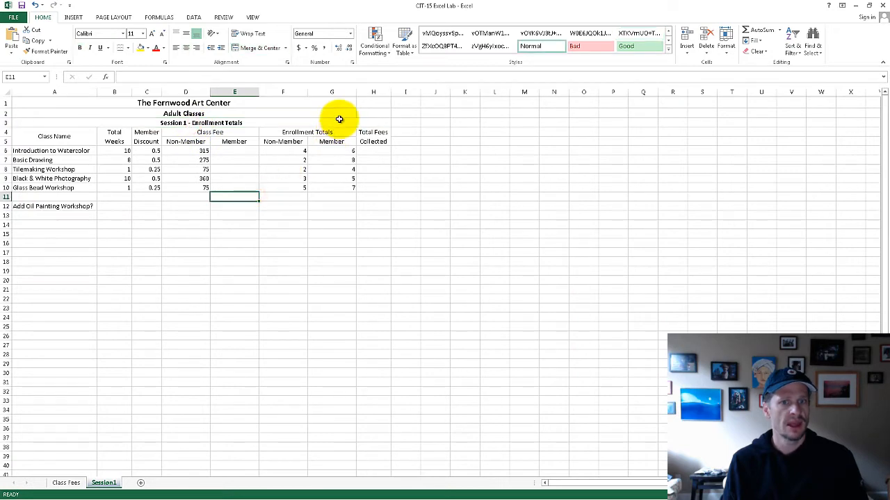
key(alt+Tab)
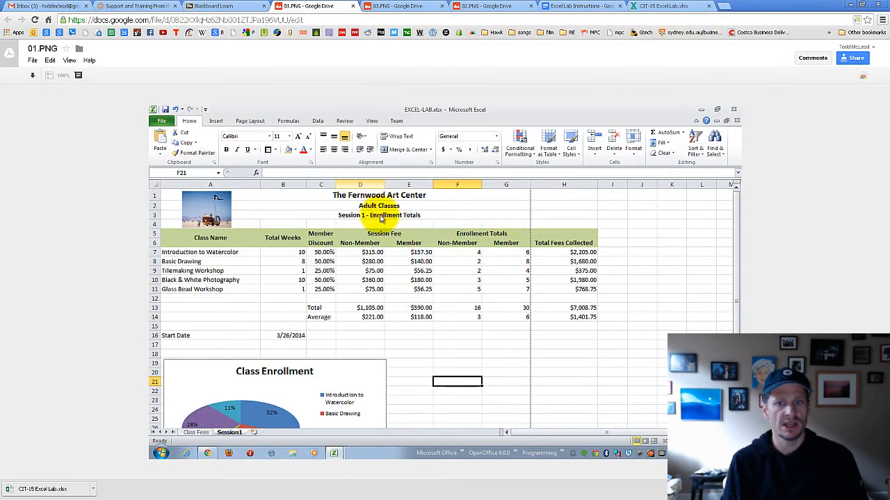
key(alt+Tab)
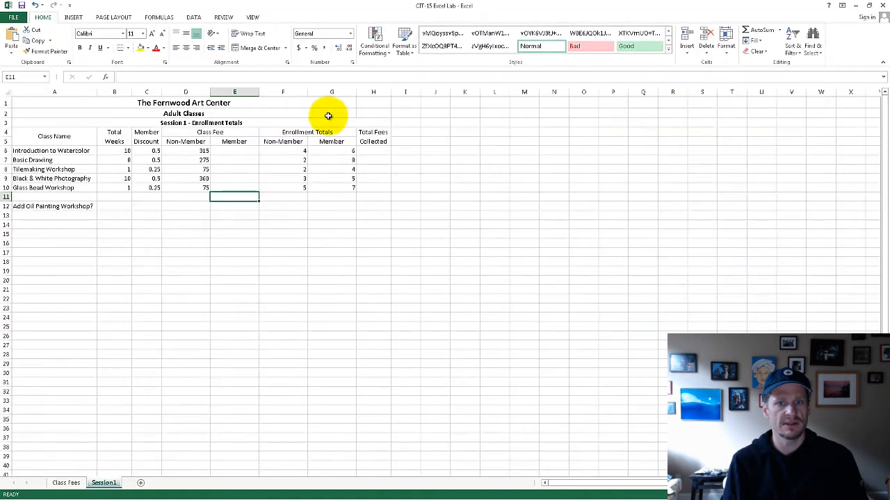
Step: Unmerge the Session 1 - Enrollment Totals heading in row 3 and merge and center it across A3:G3 instead
click(374, 124)
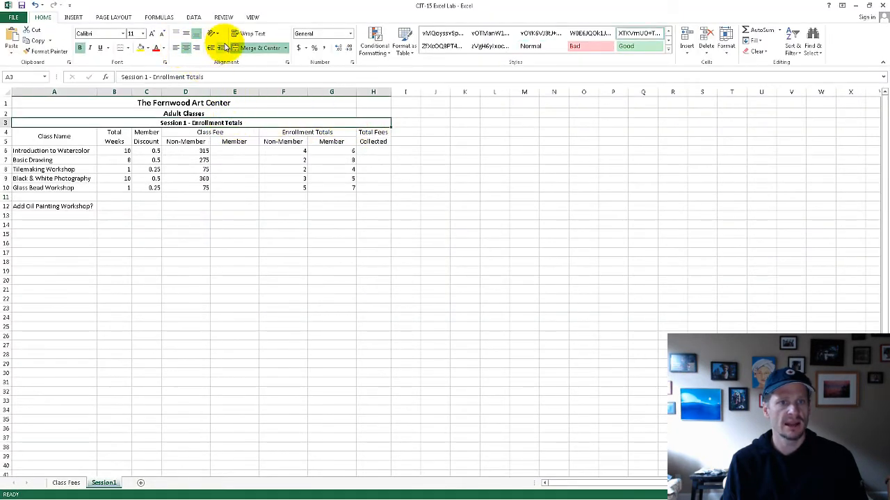
click(251, 47)
click(64, 123)
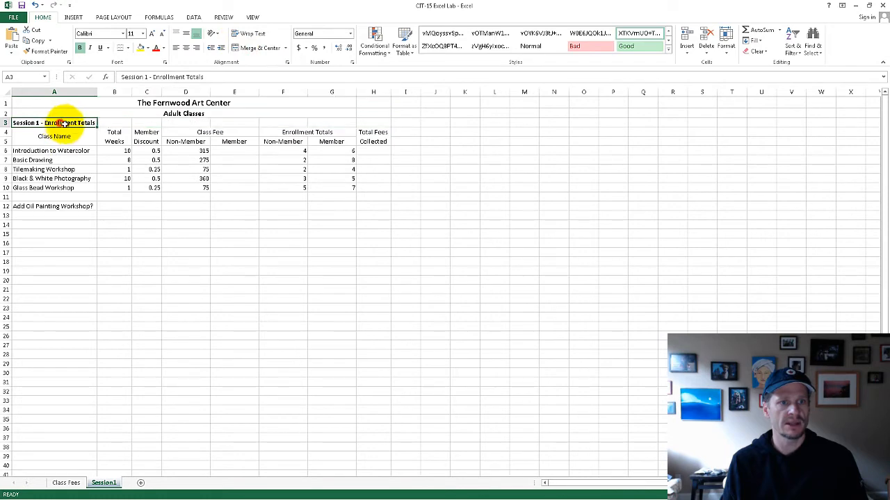
drag(67, 122, 326, 123)
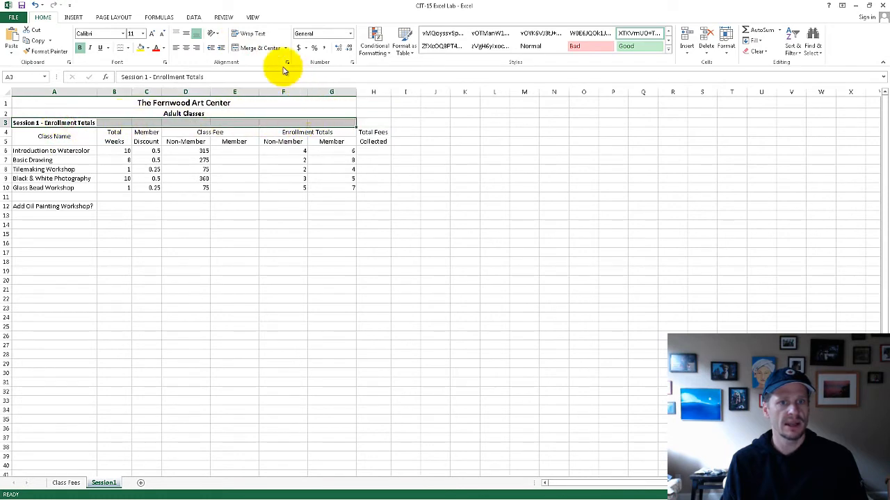
click(261, 49)
click(196, 169)
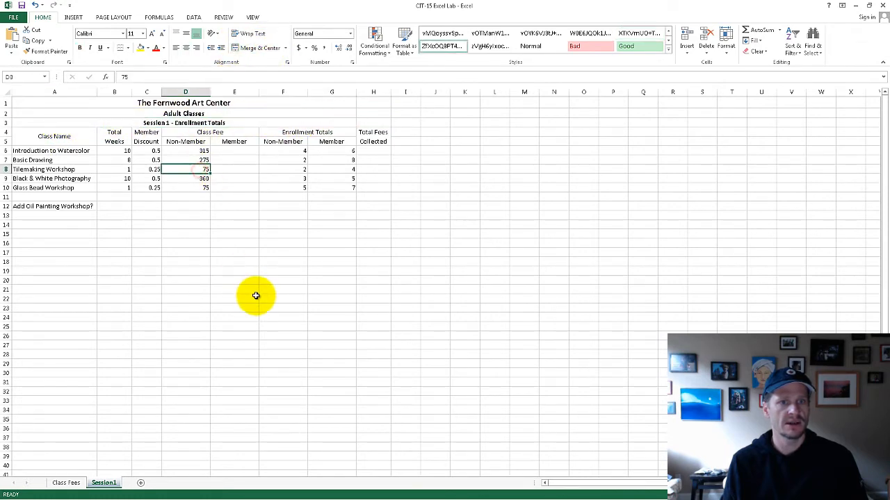
Step: Insert a blank row at row 4, between the headings and the class table, checking the layout against the example picture
key(alt+Tab)
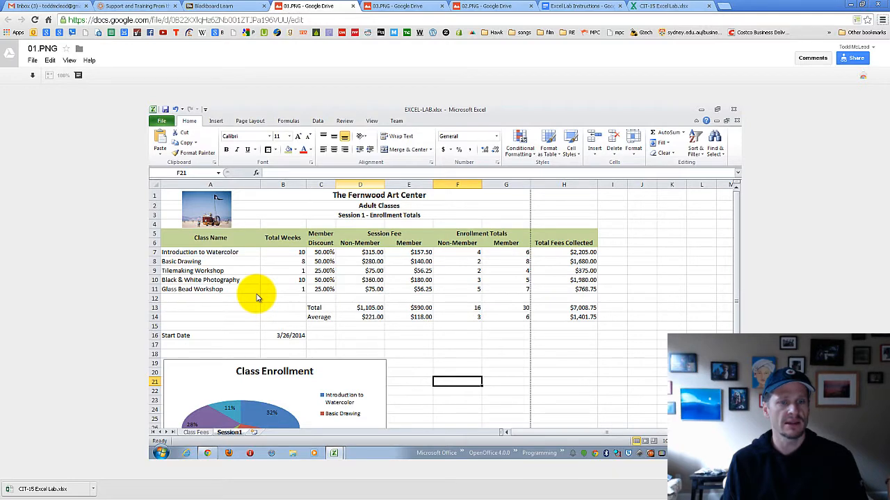
key(alt+Tab)
key(alt+Tab)
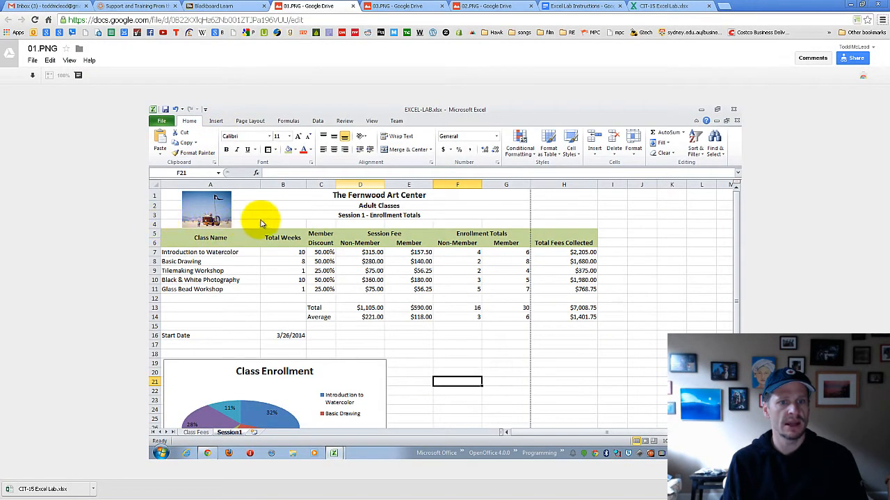
key(alt+Tab)
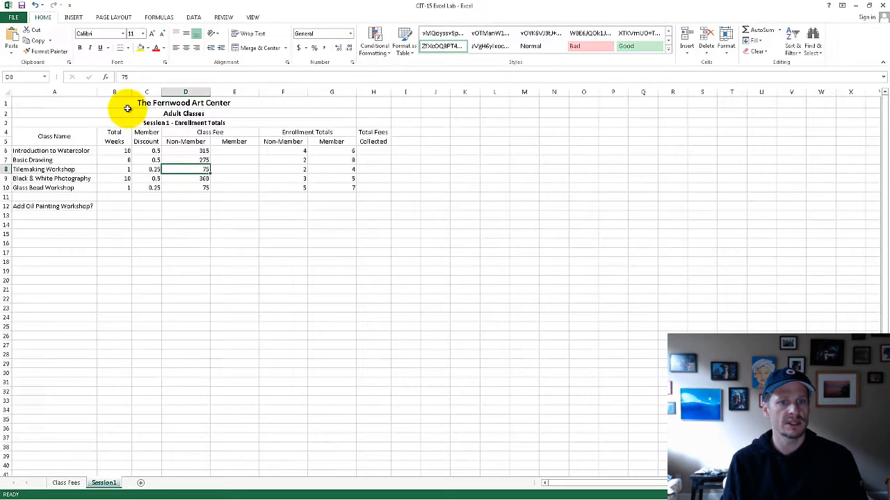
right_click(6, 132)
right_click(4, 132)
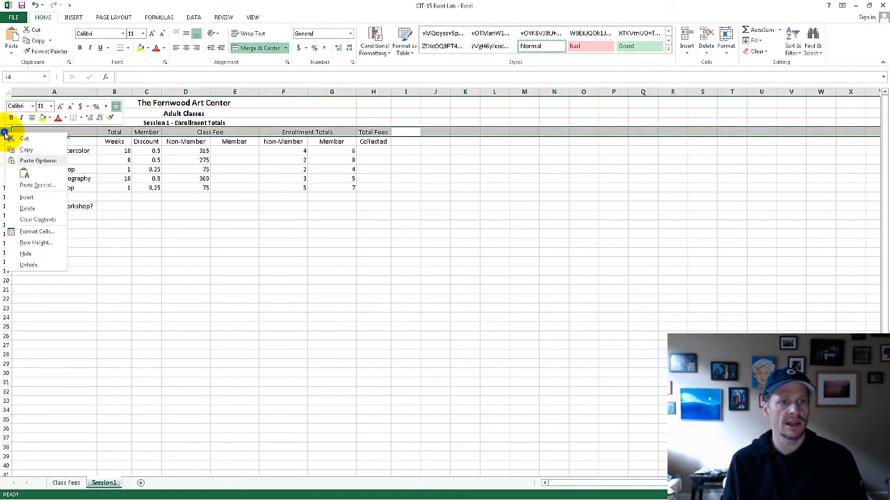
click(26, 199)
click(128, 185)
drag(78, 131, 384, 132)
key(alt+Tab)
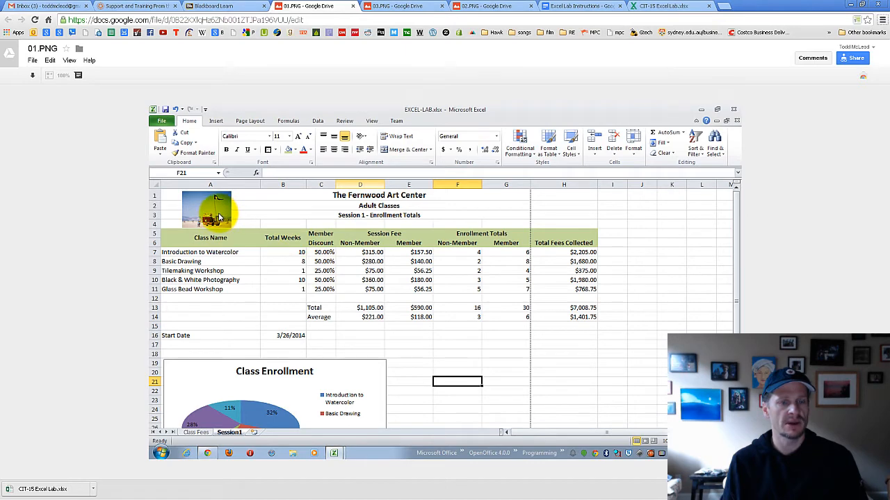
key(alt+Tab)
click(122, 233)
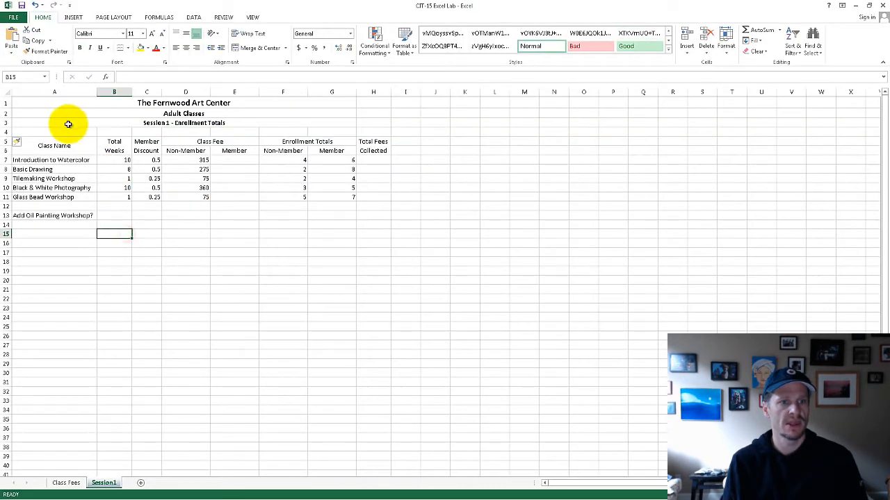
Step: Switch to Chrome and search Google Images for "burning man art" in a new tab
mouse_move(149, 495)
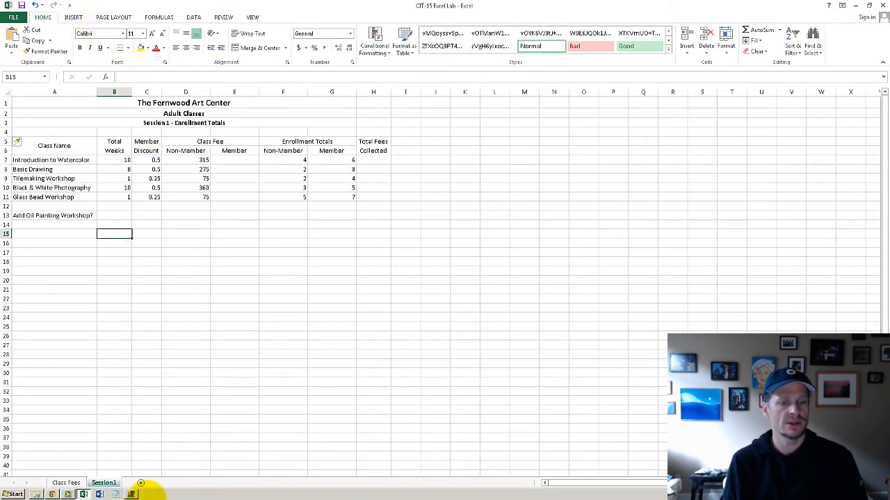
click(53, 494)
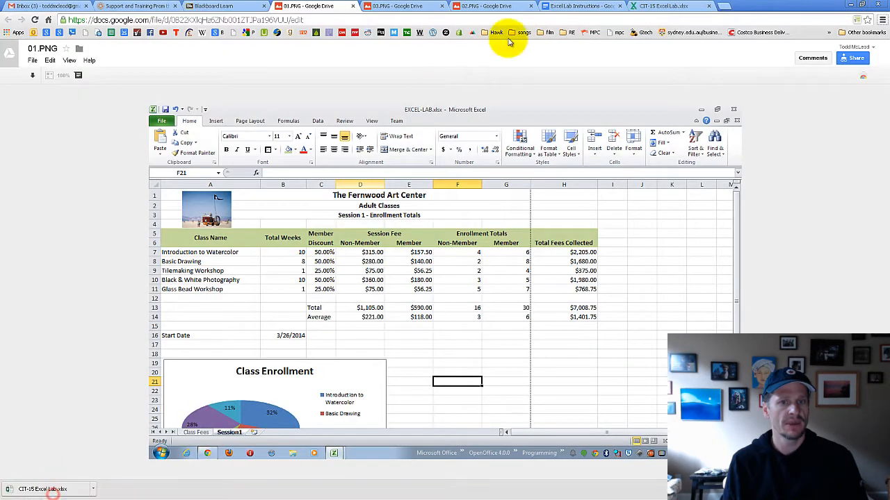
click(723, 7)
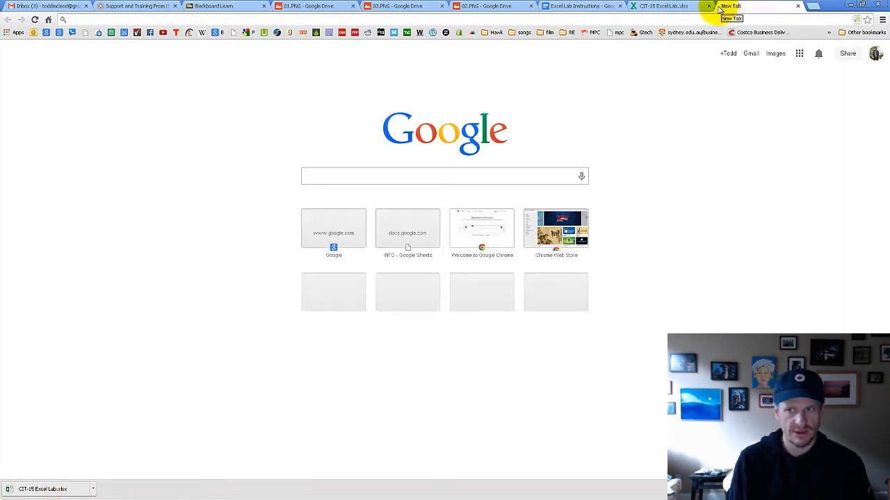
click(776, 54)
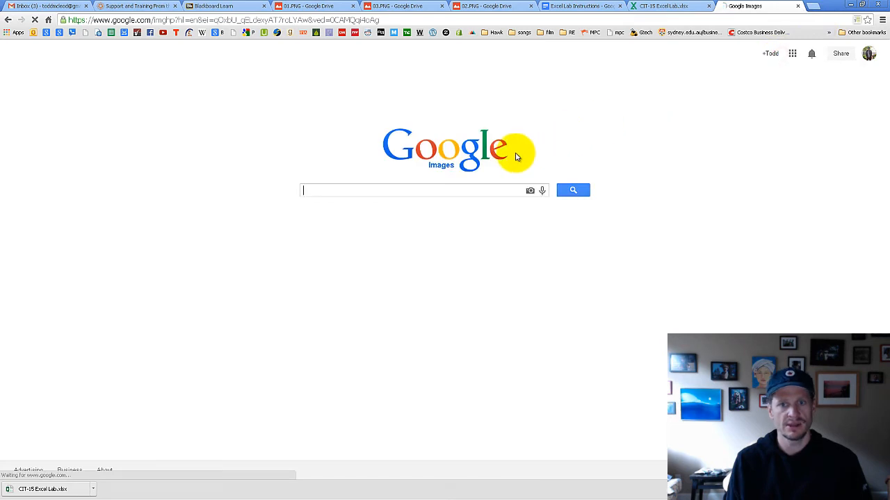
text(burning)
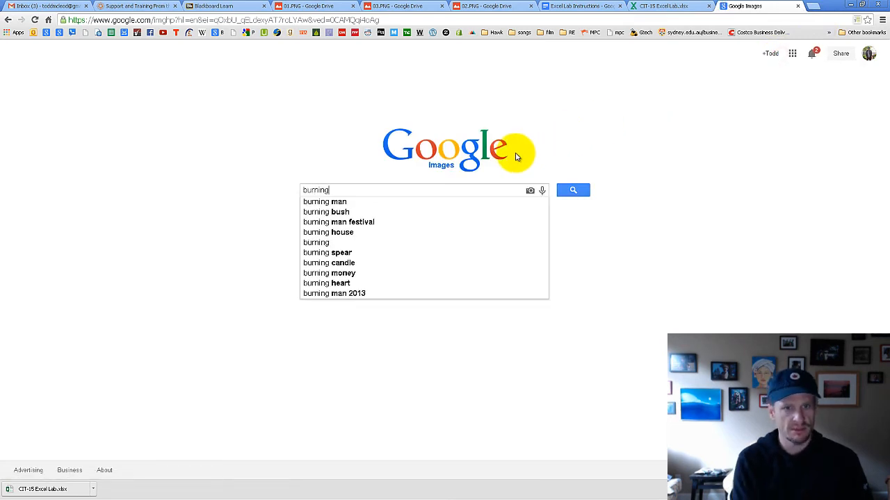
text( man art)
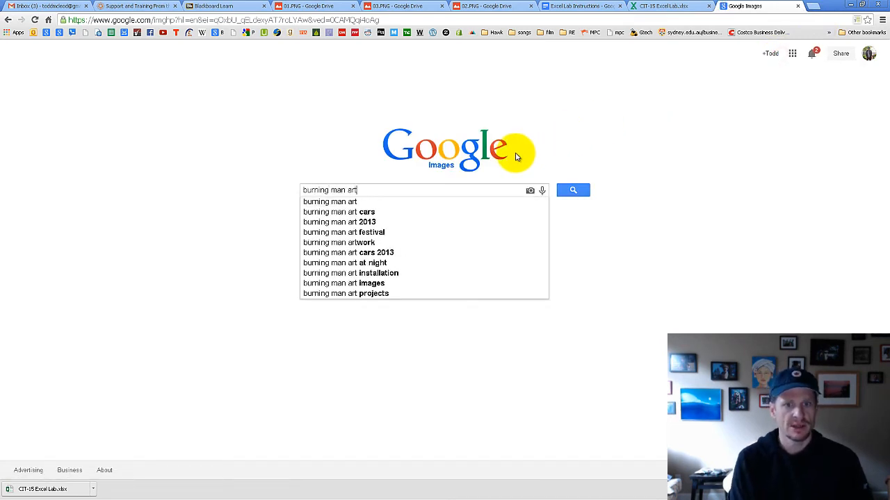
key(Return)
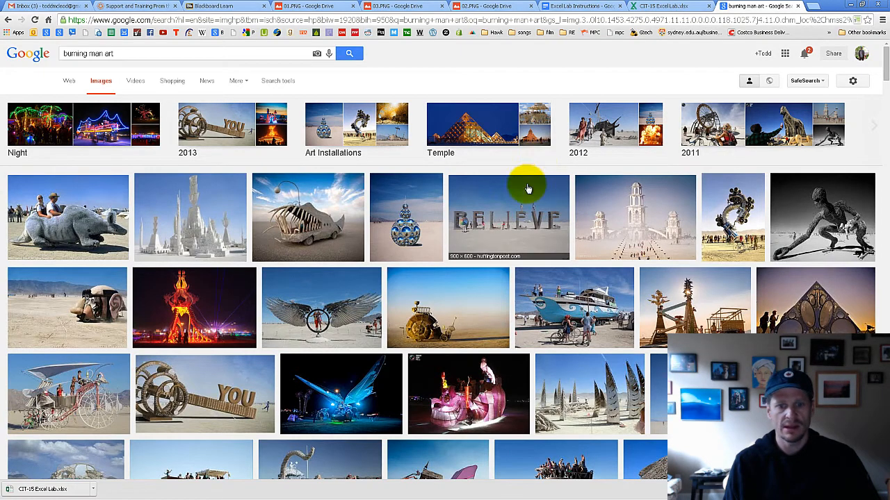
Step: Save the BELIEVE sculpture image to the Desktop as temp, and close the image search tab
click(511, 206)
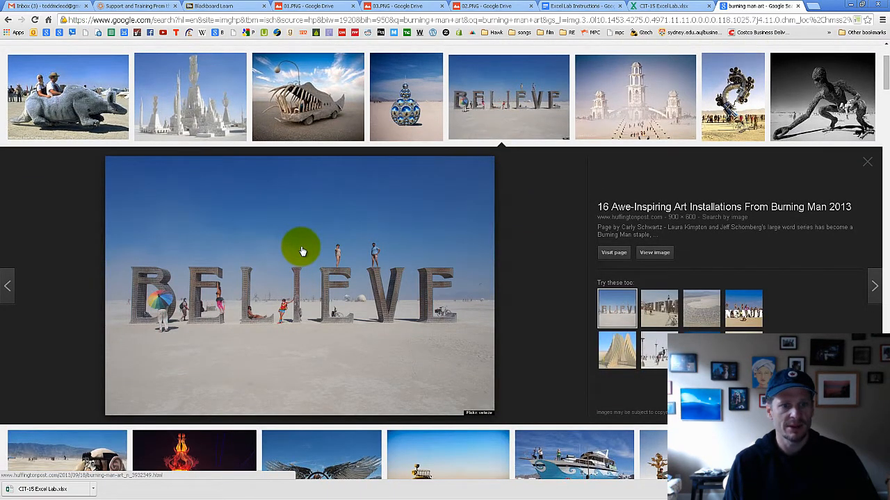
right_click(247, 243)
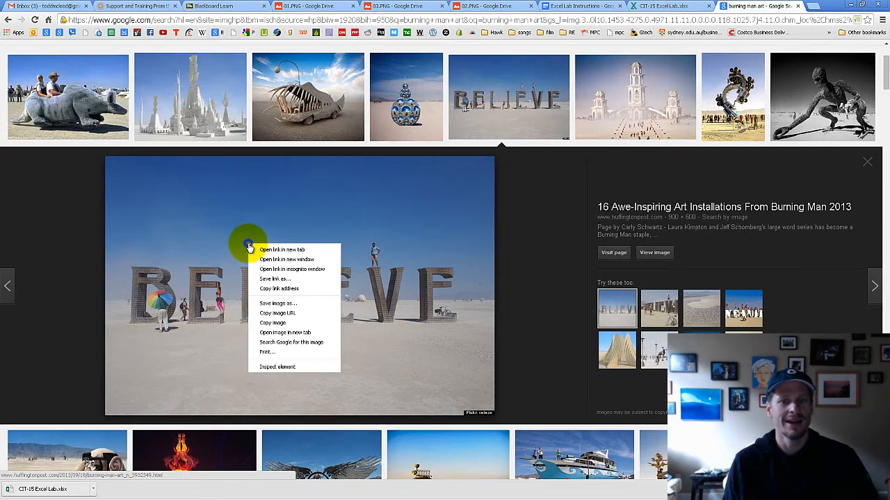
click(309, 303)
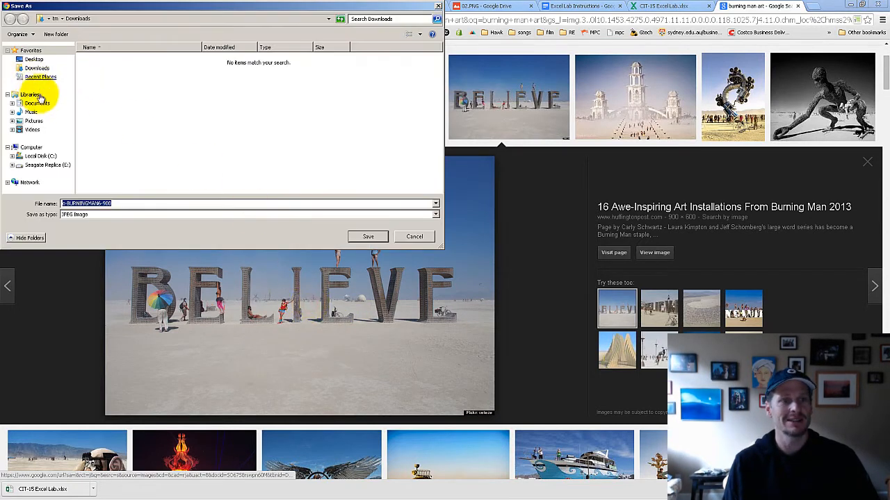
click(34, 59)
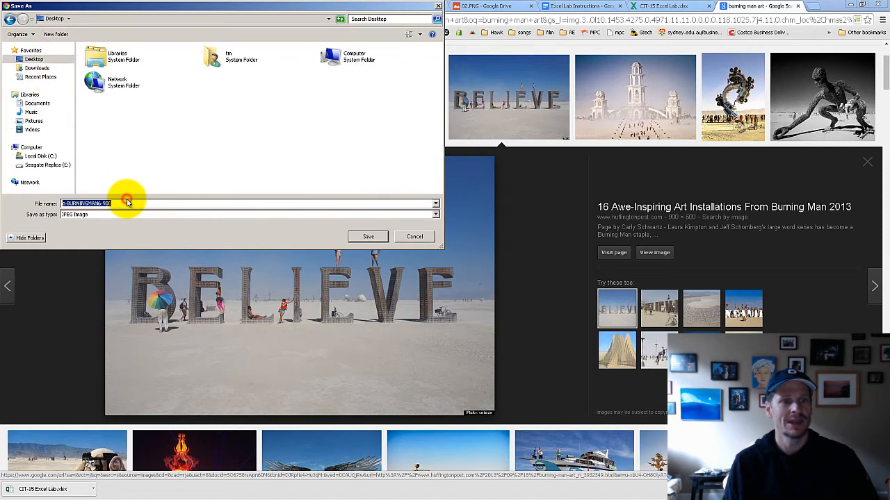
text(temp)
key(Return)
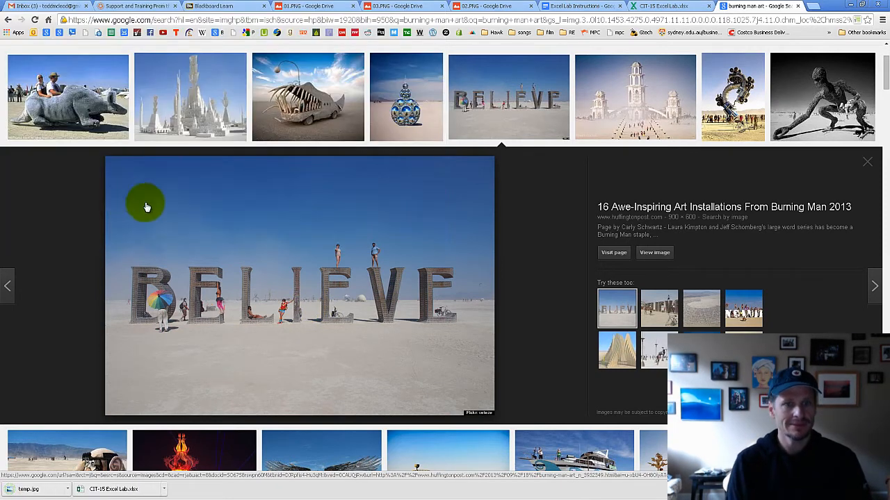
click(799, 7)
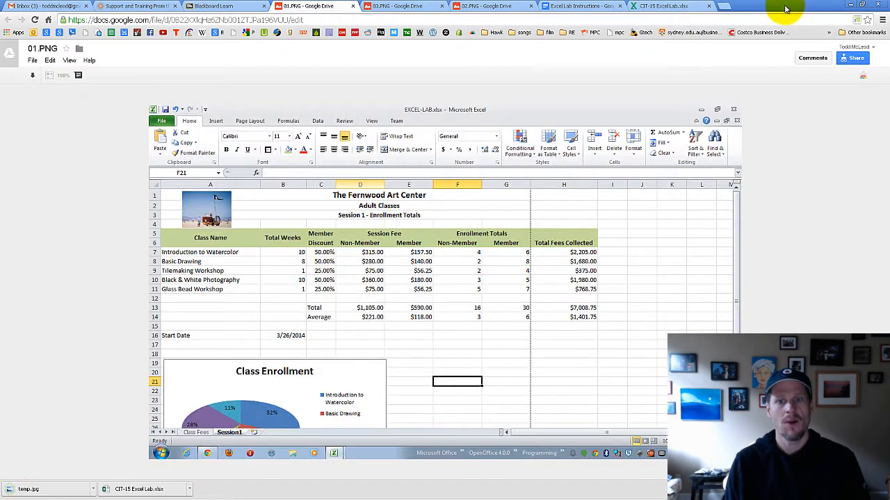
Step: Return to the Excel workbook and insert the saved temp picture from the Desktop into the Session1 sheet
key(alt+Tab)
click(73, 16)
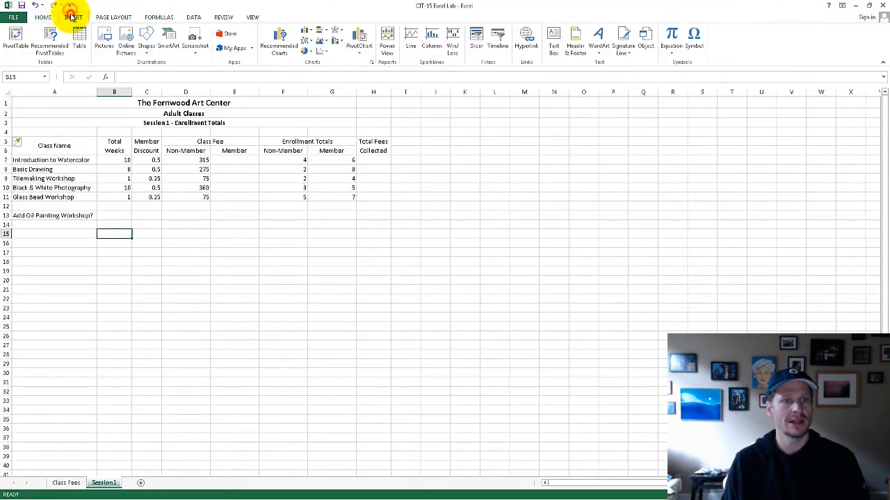
click(104, 47)
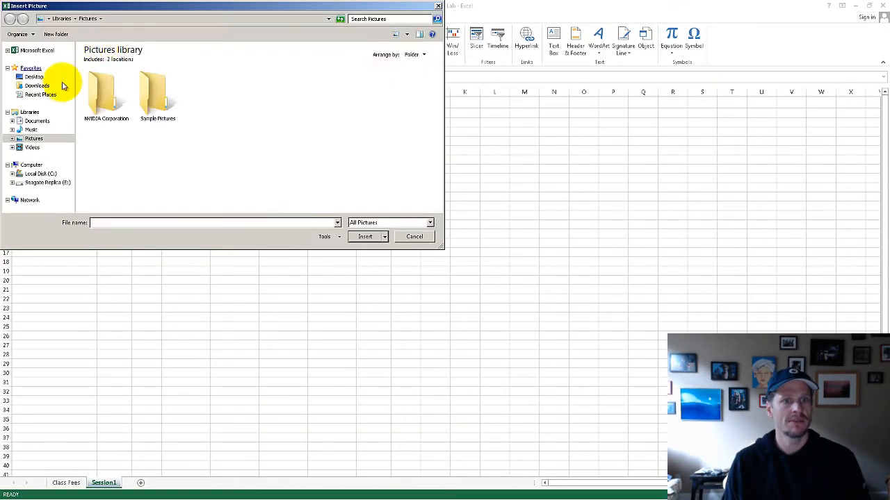
click(34, 76)
double_click(339, 92)
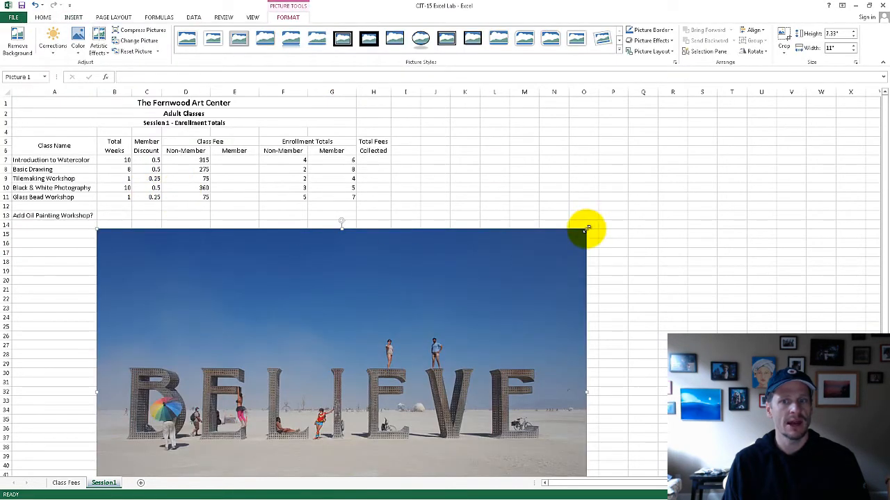
Step: Shrink the picture to about 0.73" high by 2.66" wide and place it over A1:B3, beside the headings
drag(588, 228, 105, 406)
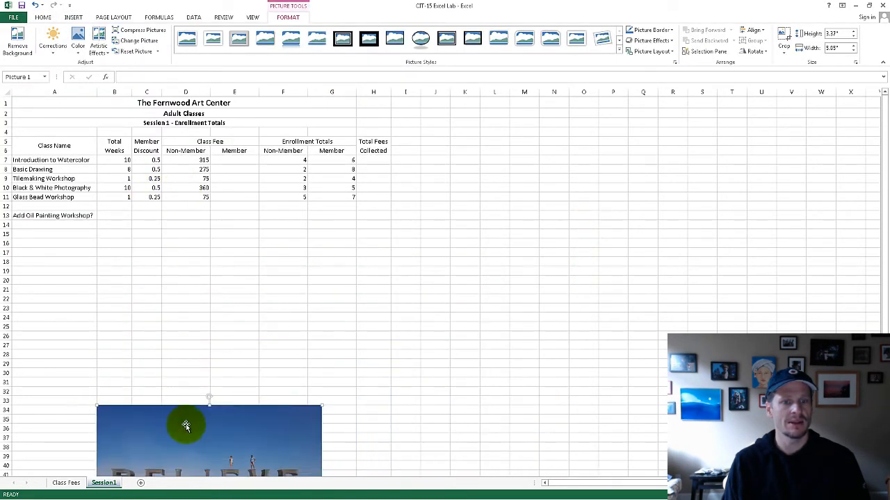
drag(186, 425, 117, 145)
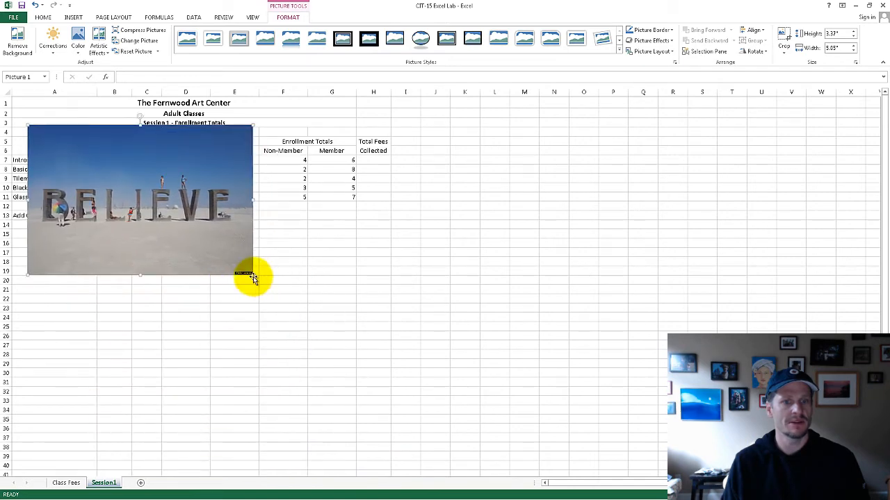
drag(253, 274, 129, 119)
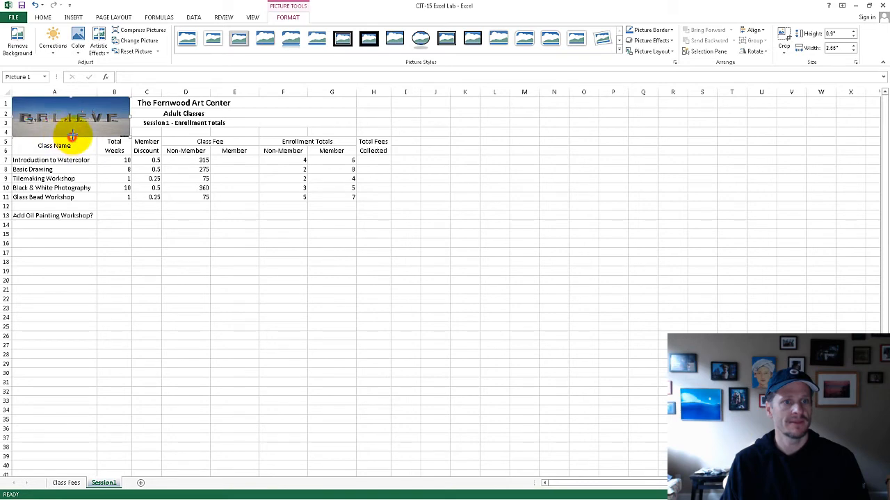
drag(73, 135, 71, 129)
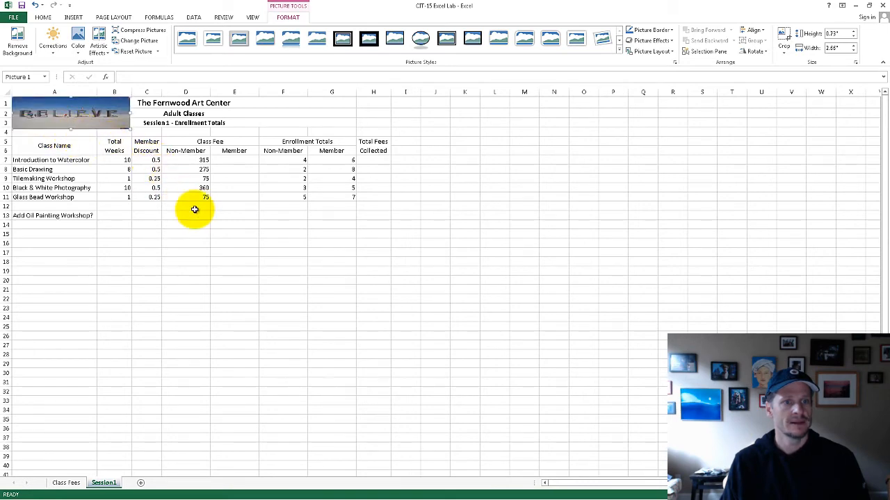
click(239, 259)
Step: Fill the table header cells A5:H6 with light green, following the example picture
key(alt+Tab)
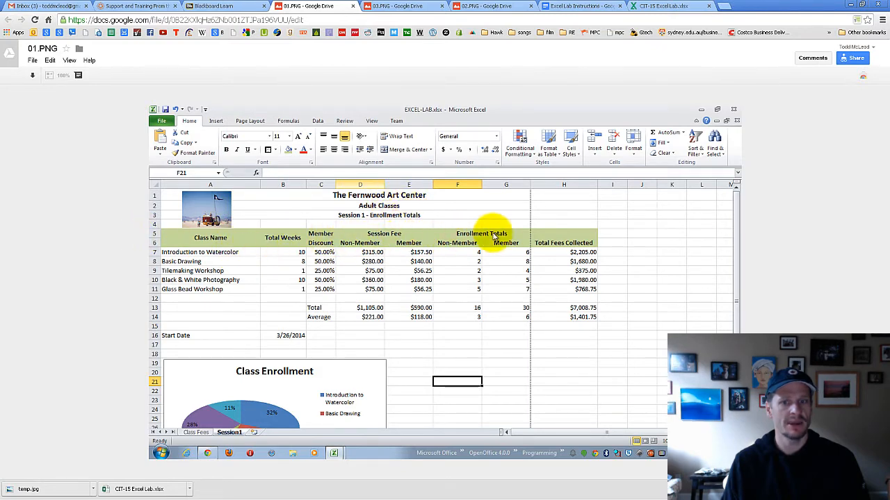
key(alt+Tab)
key(alt+Tab)
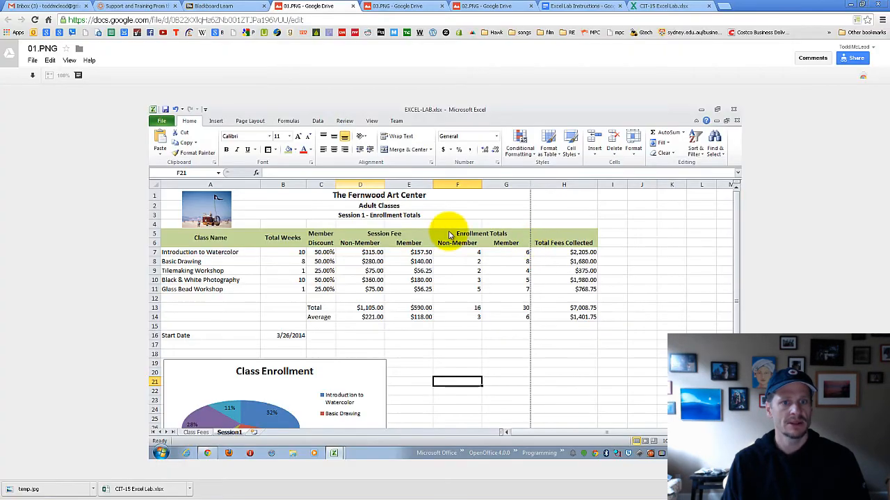
key(alt+Tab)
drag(63, 144, 374, 151)
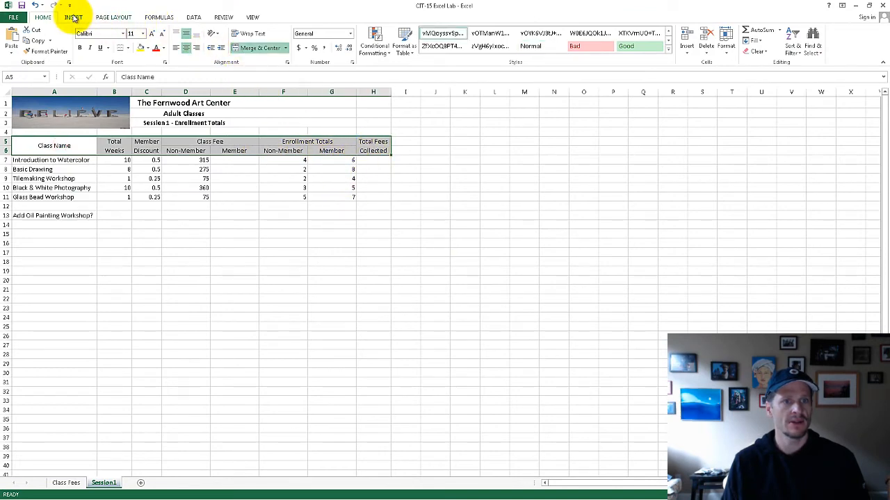
click(128, 49)
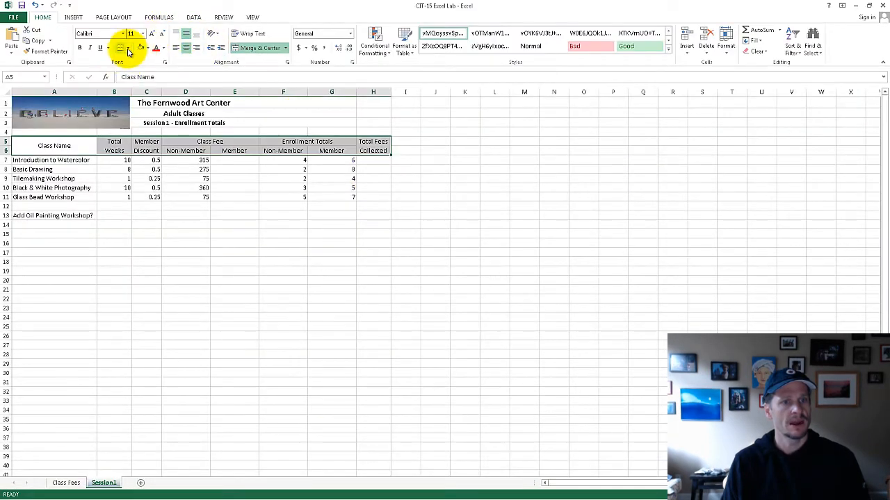
click(127, 48)
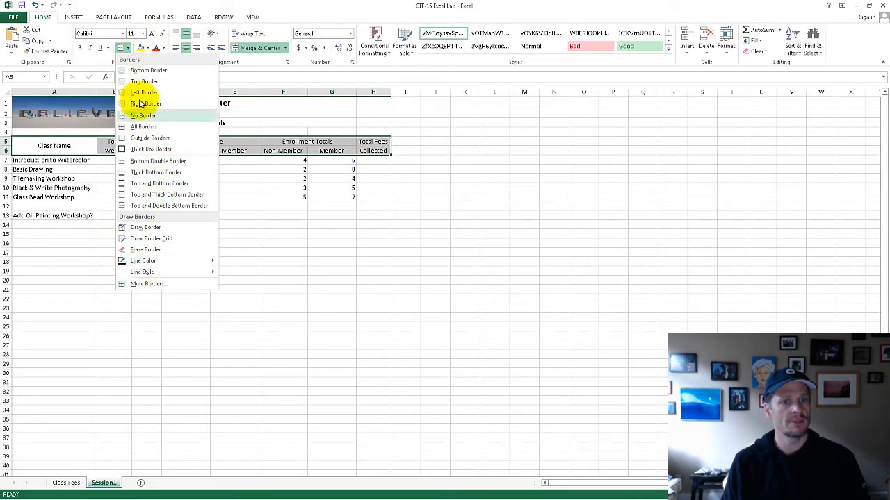
click(127, 48)
click(127, 47)
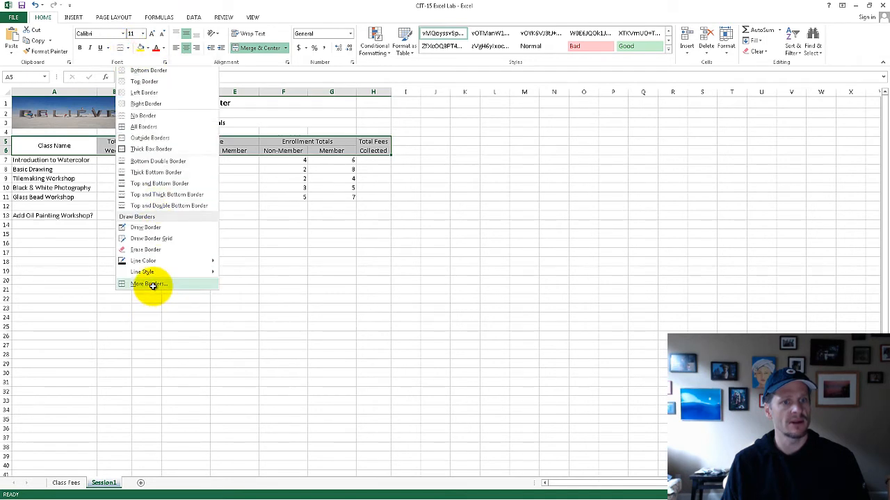
click(149, 285)
click(449, 160)
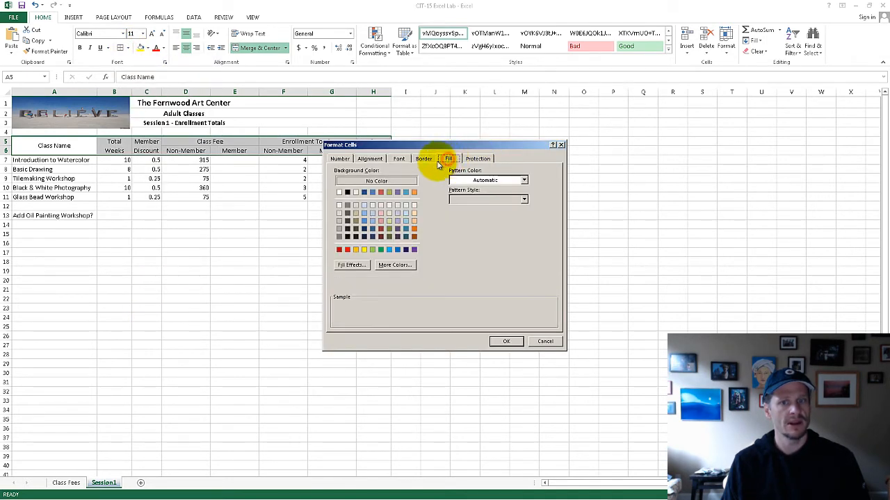
click(390, 225)
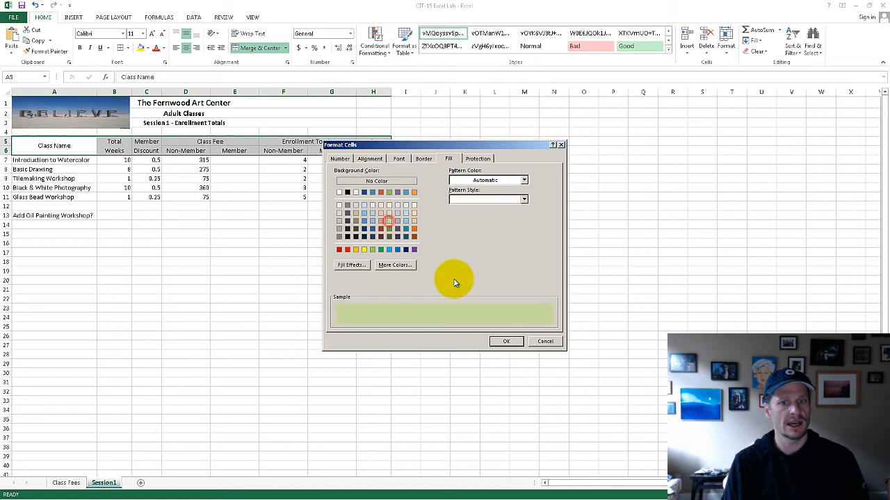
click(506, 341)
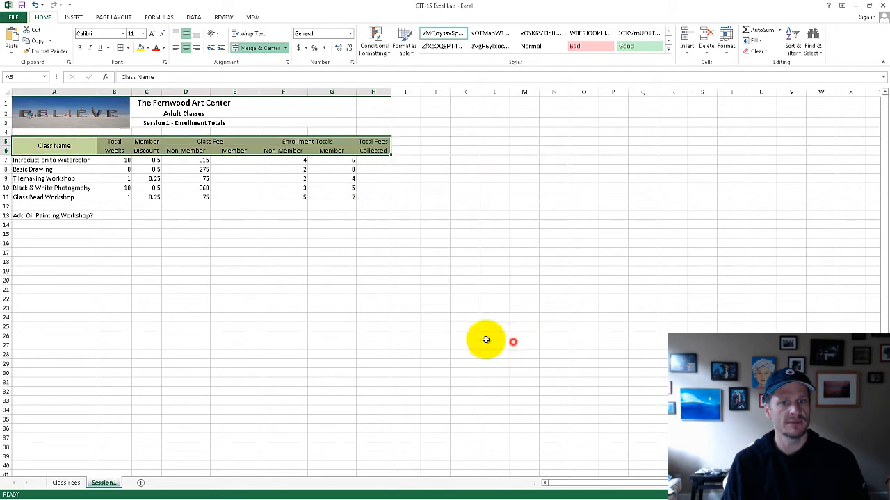
Step: Make the header text in A5:H6 bold and compare the table with the example picture
click(80, 47)
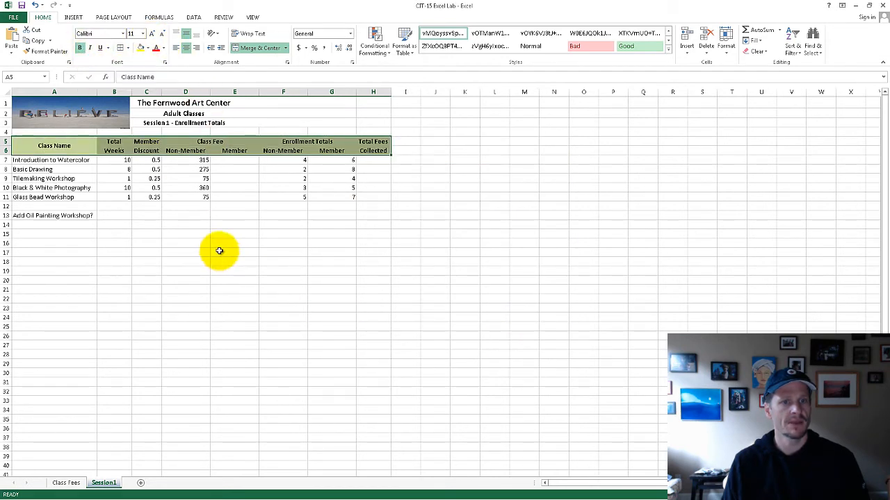
key(alt+Tab)
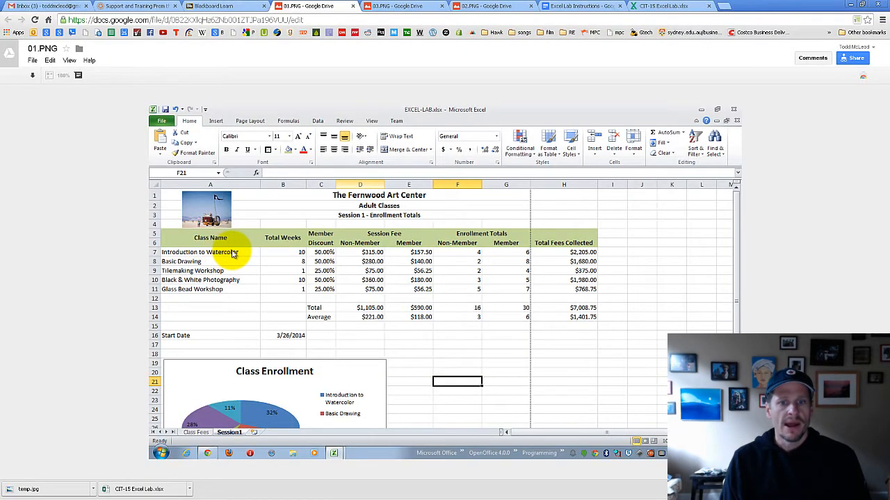
key(alt+Tab)
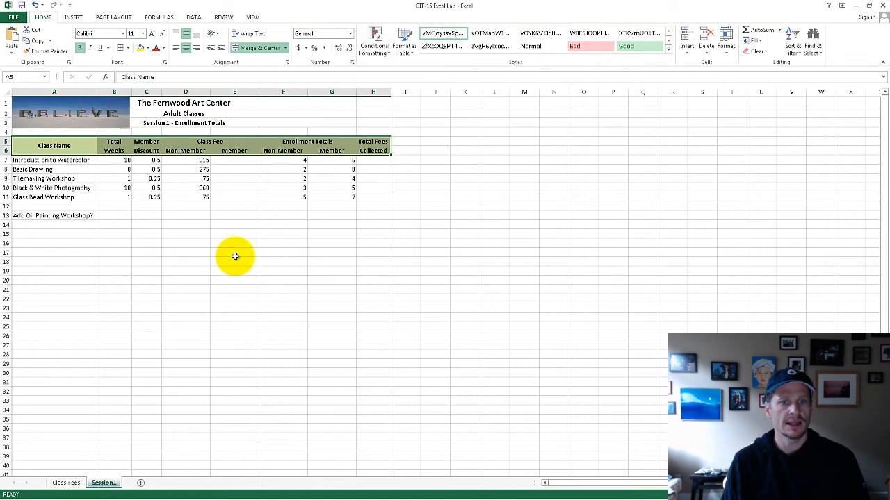
key(alt+Tab)
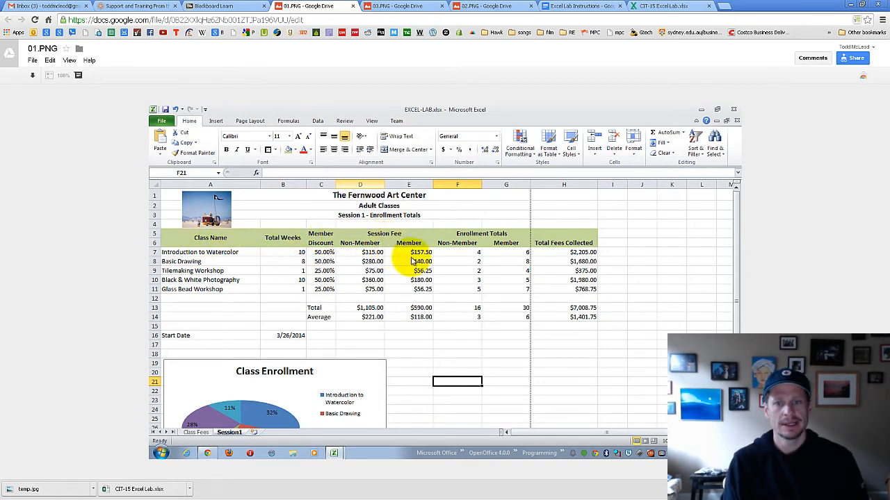
key(alt+Tab)
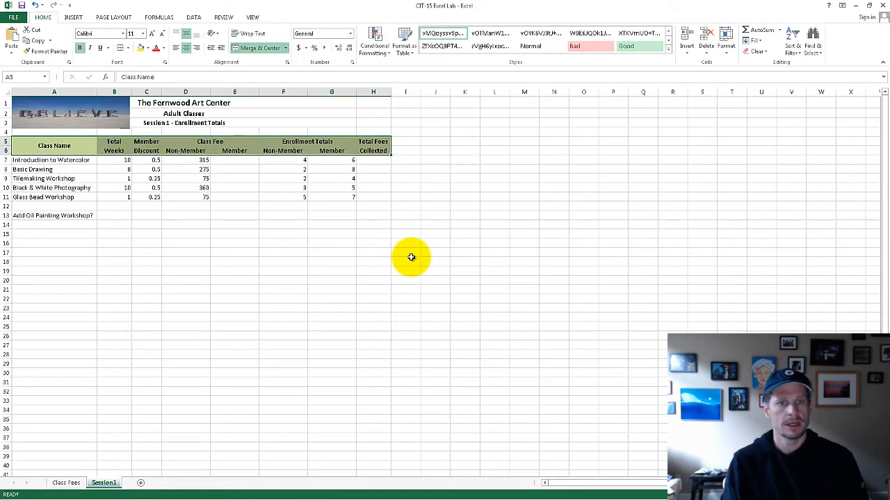
click(187, 202)
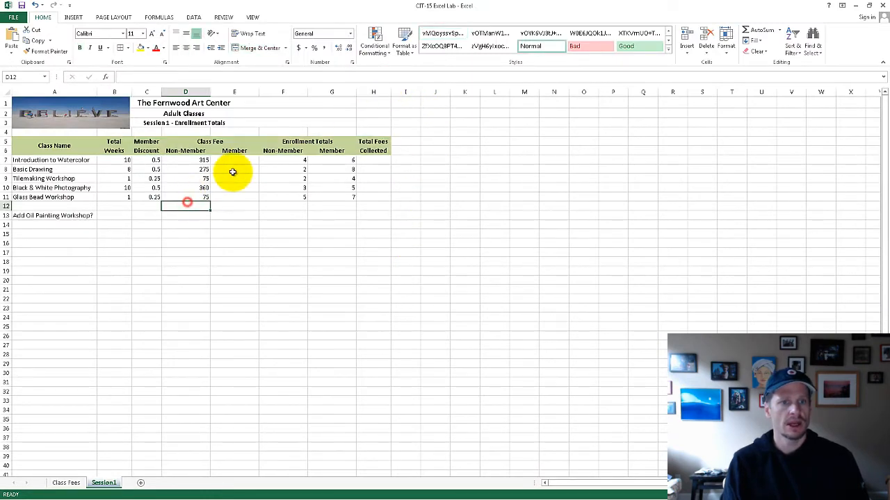
drag(241, 162, 239, 192)
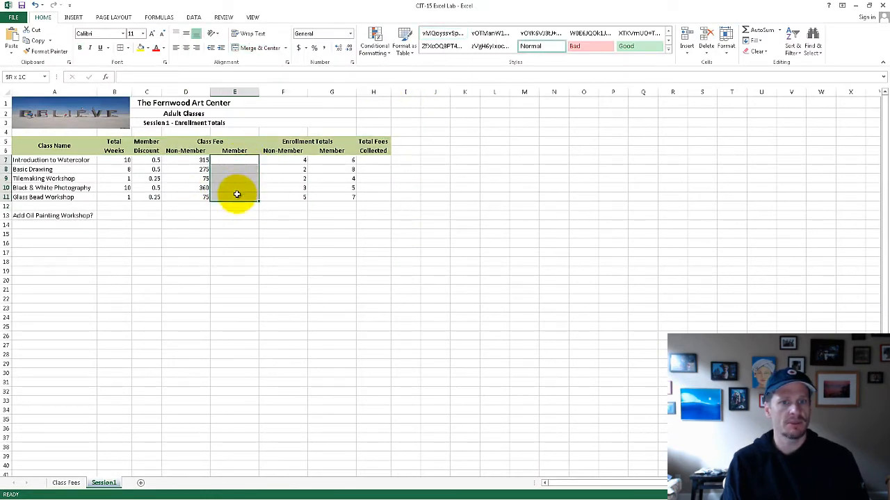
drag(373, 161, 370, 206)
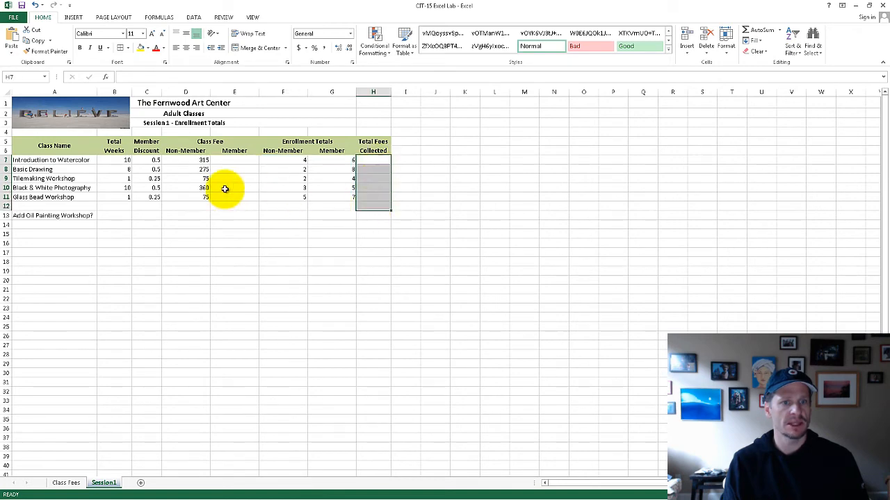
click(225, 188)
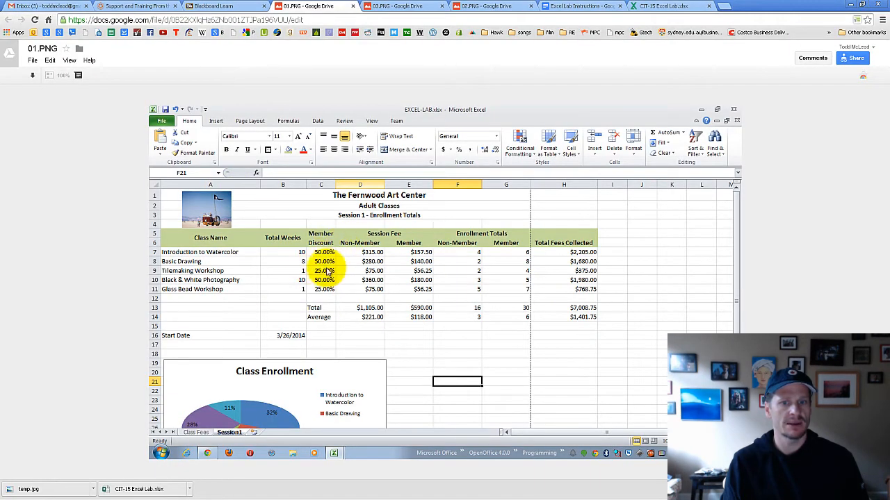
Step: Back in the Excel workbook, format the Member Discount values in C7:C11 as Percentage with two decimal places
key(alt+Tab)
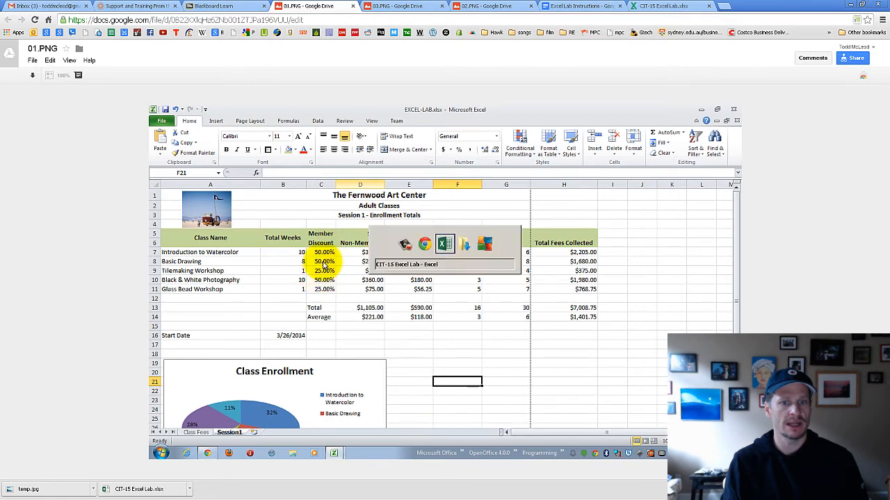
click(153, 161)
drag(153, 161, 153, 197)
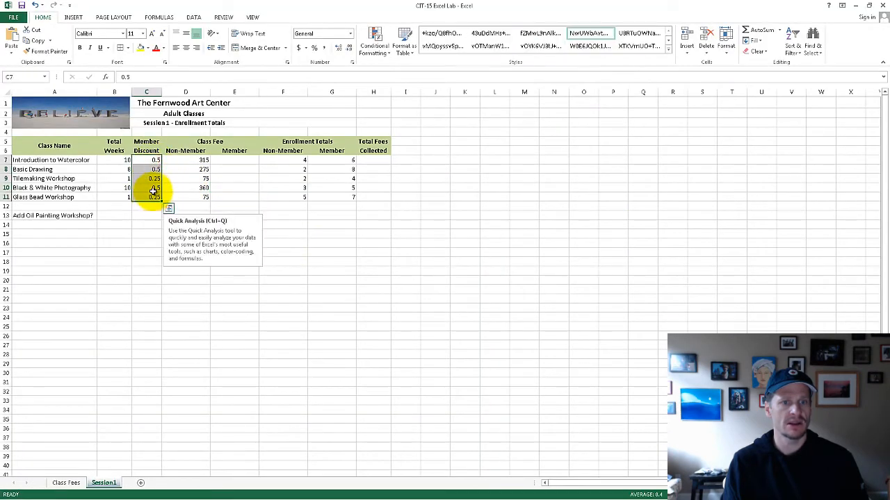
right_click(152, 186)
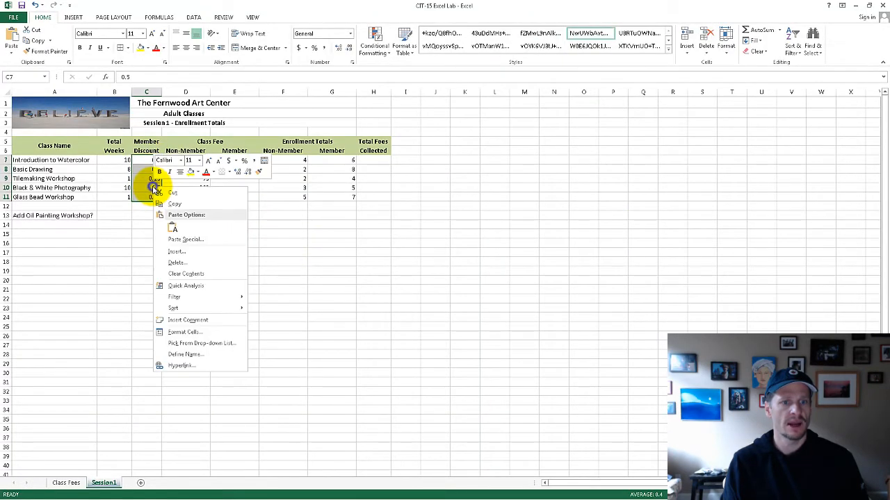
click(203, 334)
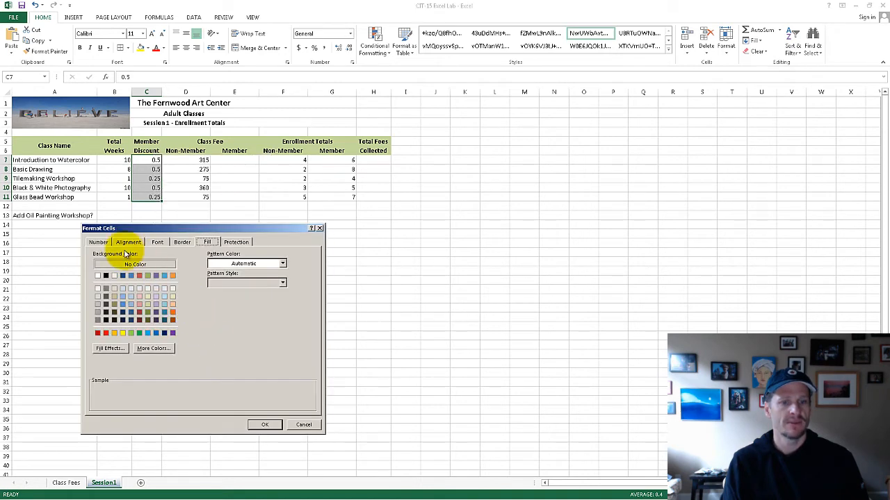
click(100, 243)
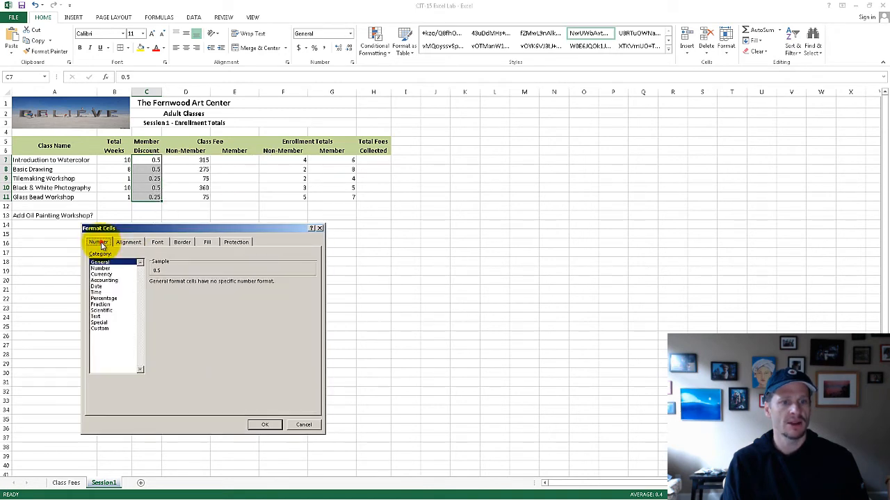
click(117, 299)
click(263, 426)
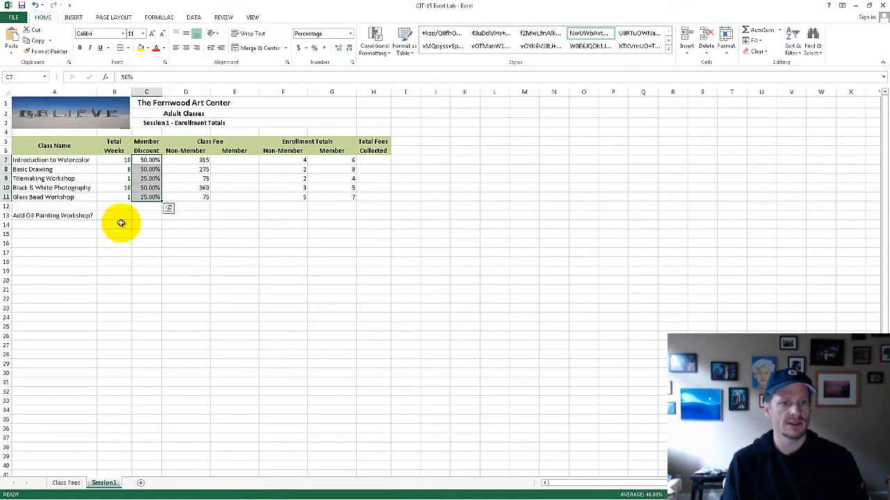
Step: Clear the "Add Oil Painting Workshop?" text from cell A13
click(121, 222)
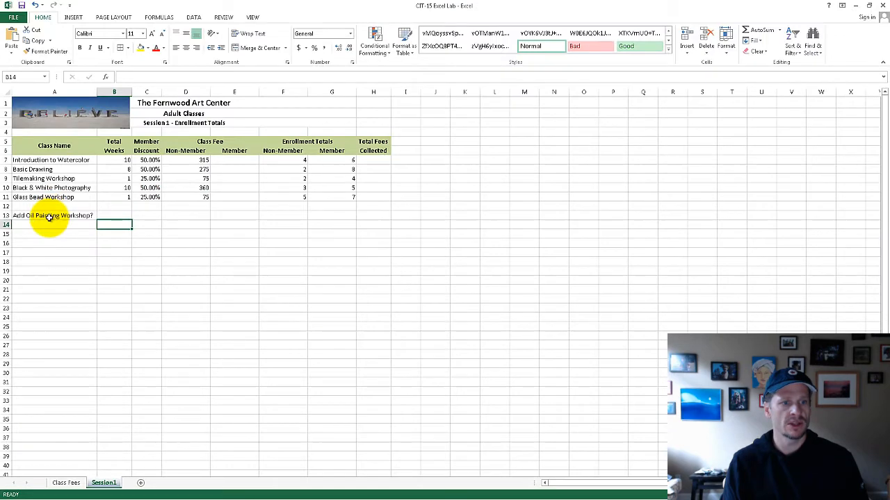
click(44, 215)
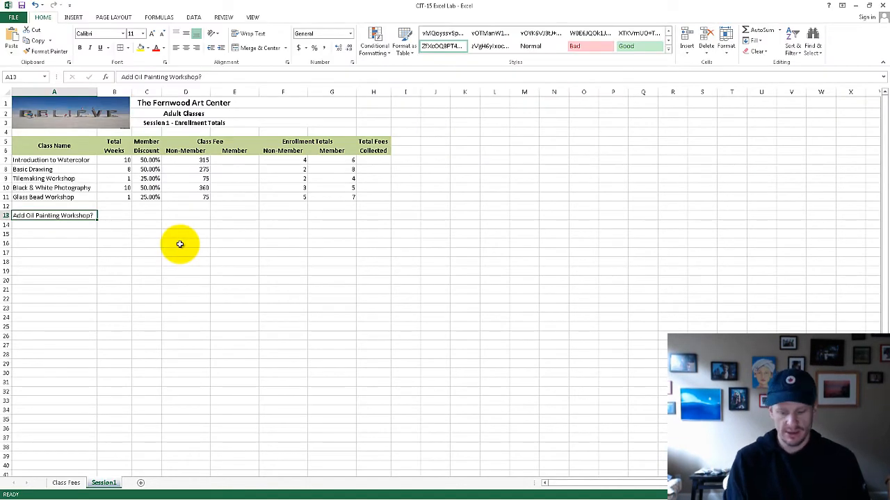
click(67, 234)
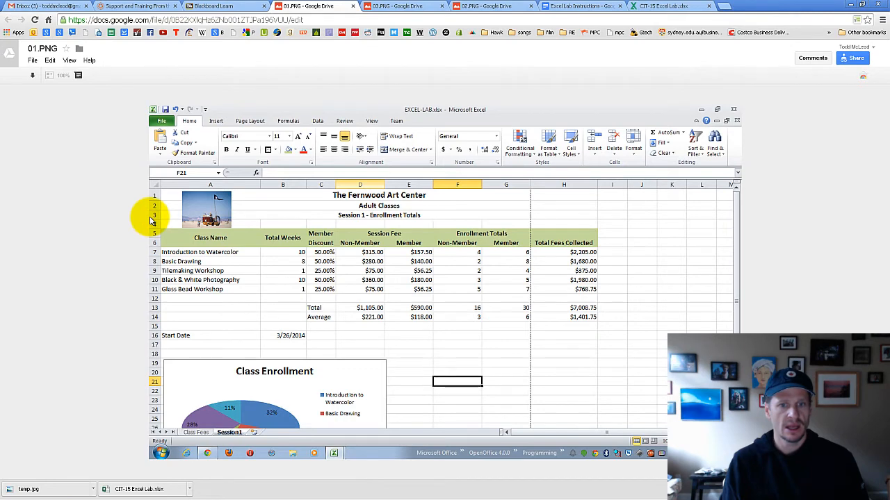
Step: Following the example picture, enter the row labels Total in C13 and Average in C14
key(alt+Tab)
text(Tot)
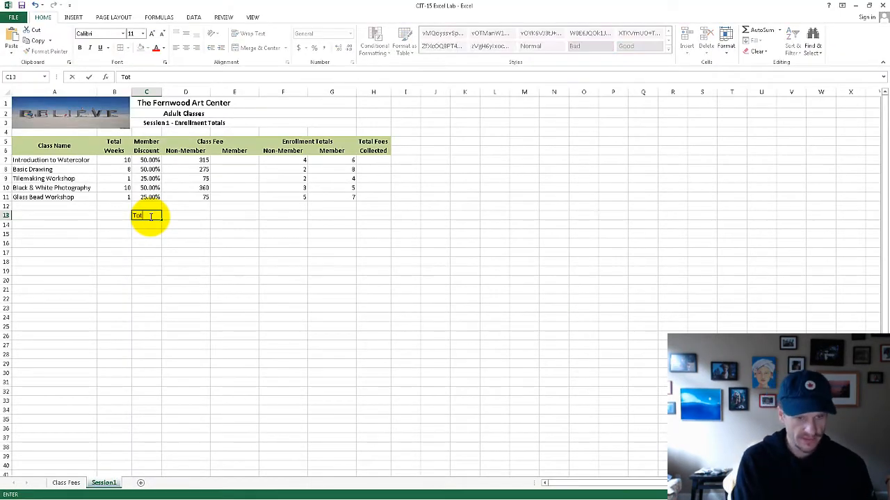
text(als)
key(Return)
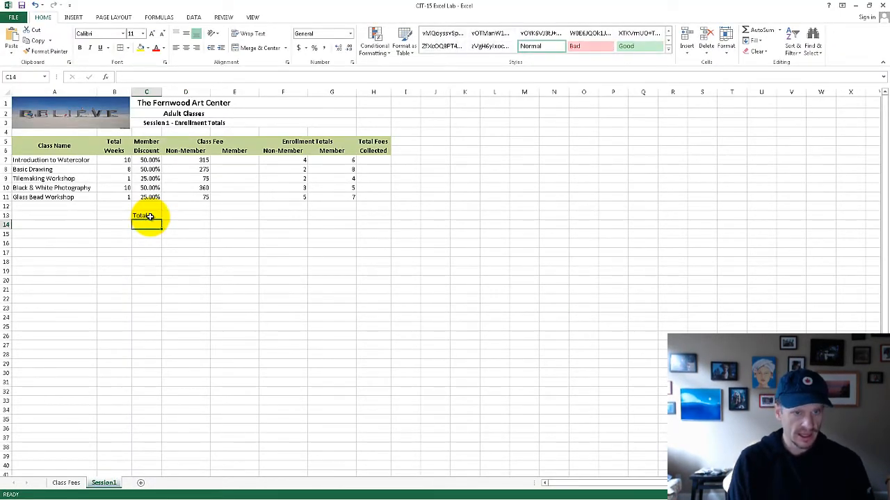
text(Average)
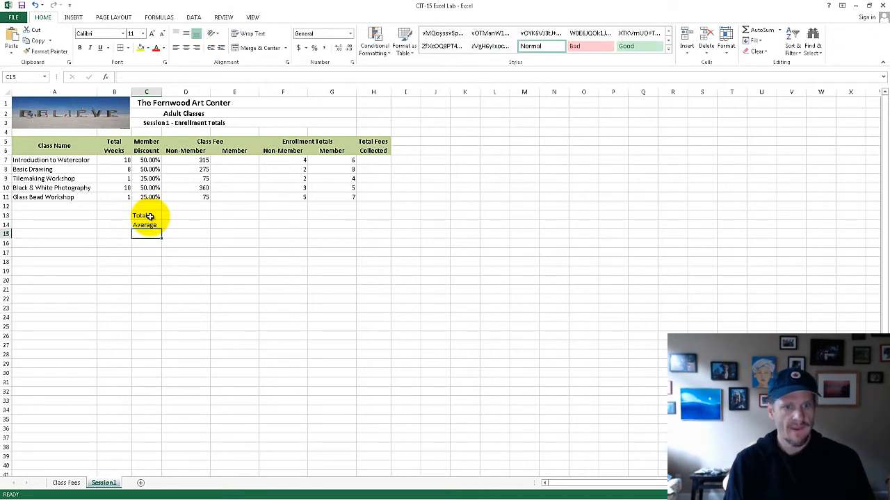
Step: Check the example picture and format both D7:E14 and H7:H14 as Currency with the $ symbol and two decimal places
click(190, 216)
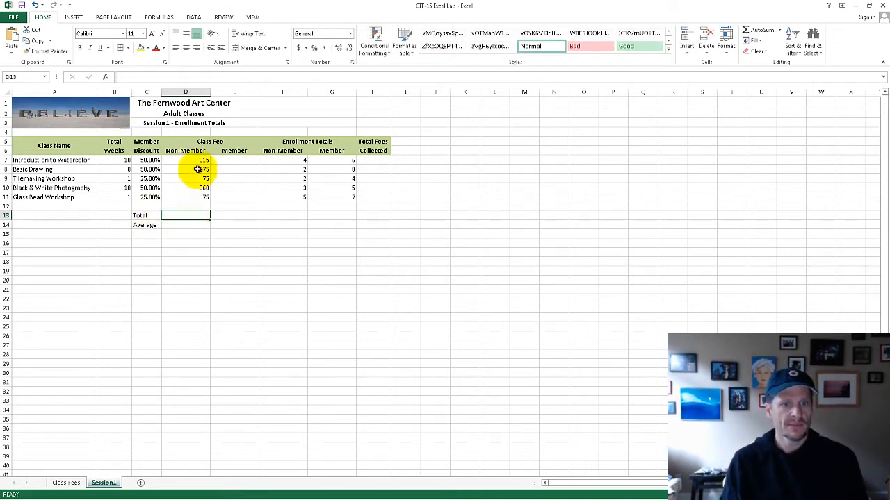
drag(199, 161, 234, 224)
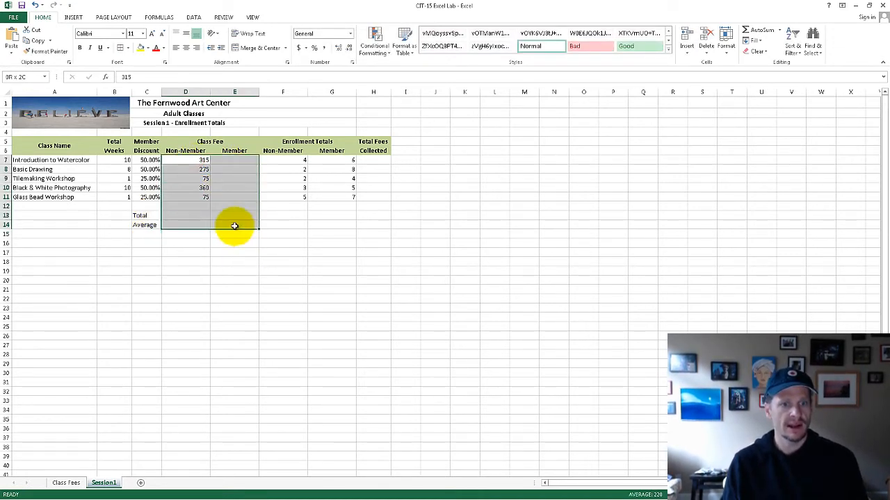
key(alt+Tab)
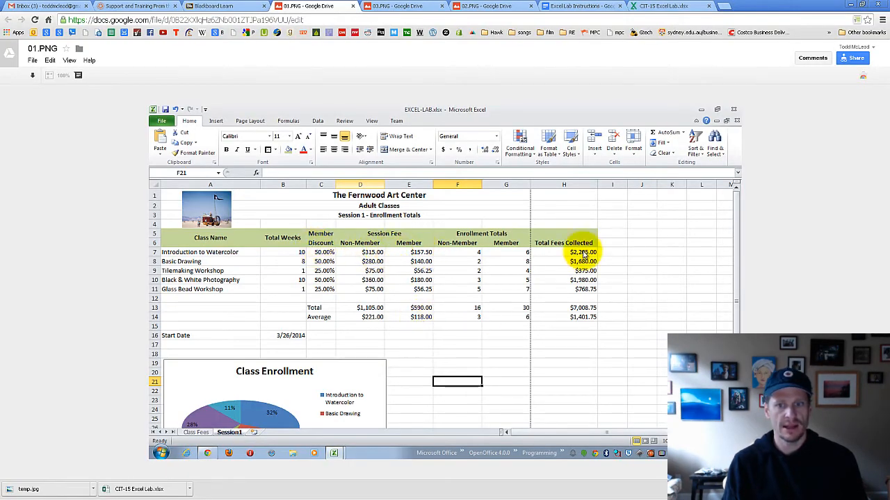
key(alt+Tab)
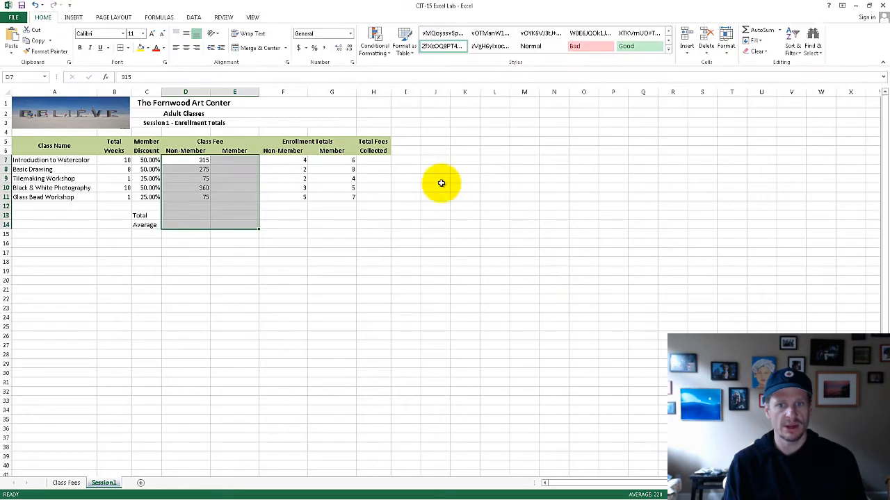
key(ctrl+q)
drag(209, 161, 237, 226)
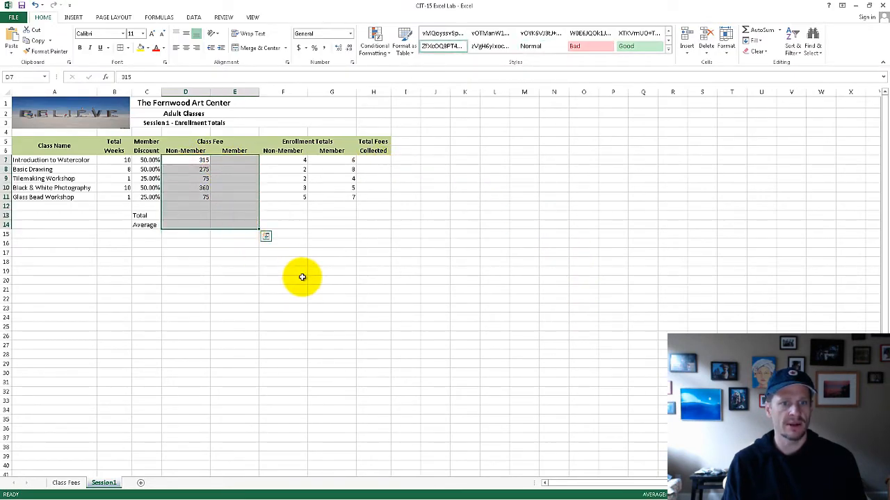
click(377, 161)
drag(377, 161, 371, 228)
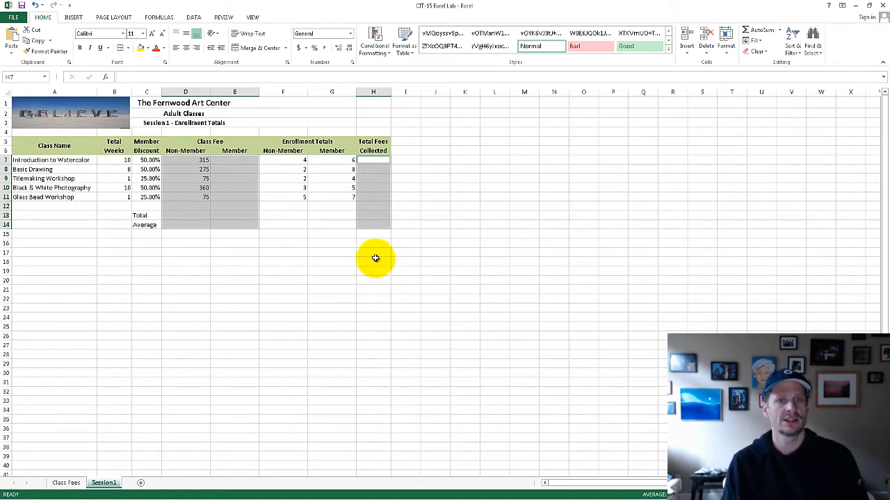
right_click(230, 174)
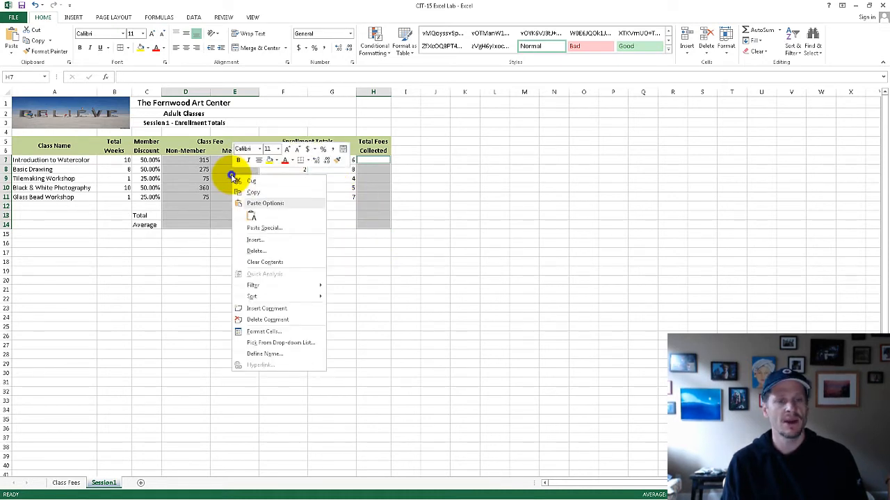
click(270, 332)
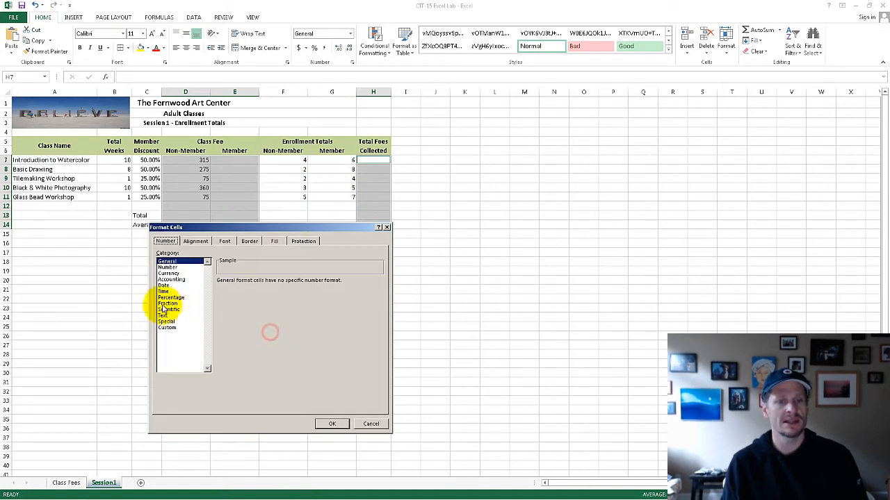
click(174, 273)
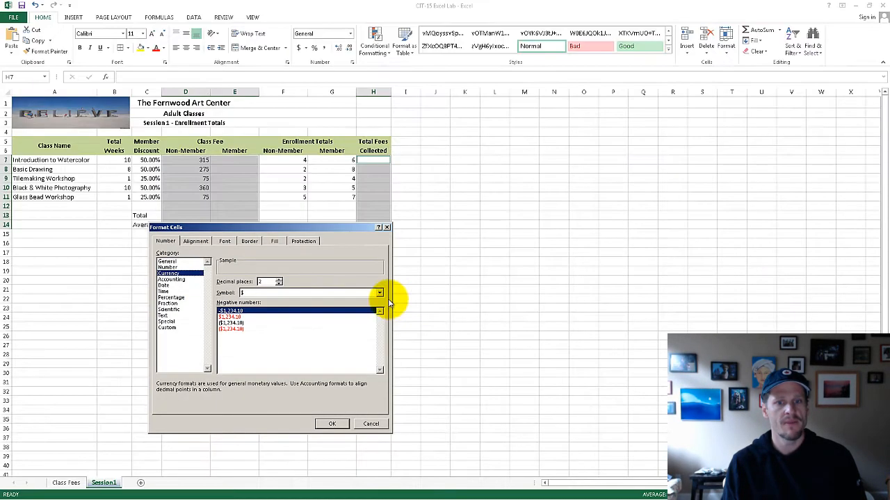
click(338, 422)
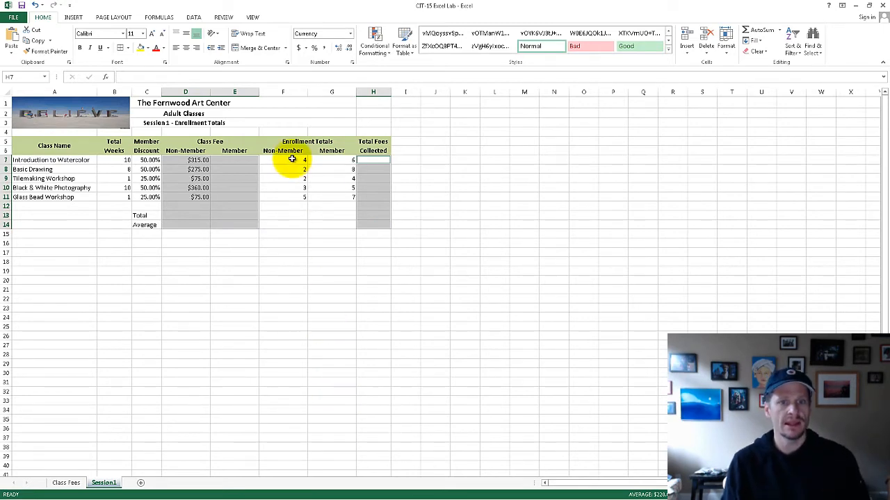
drag(294, 161, 329, 225)
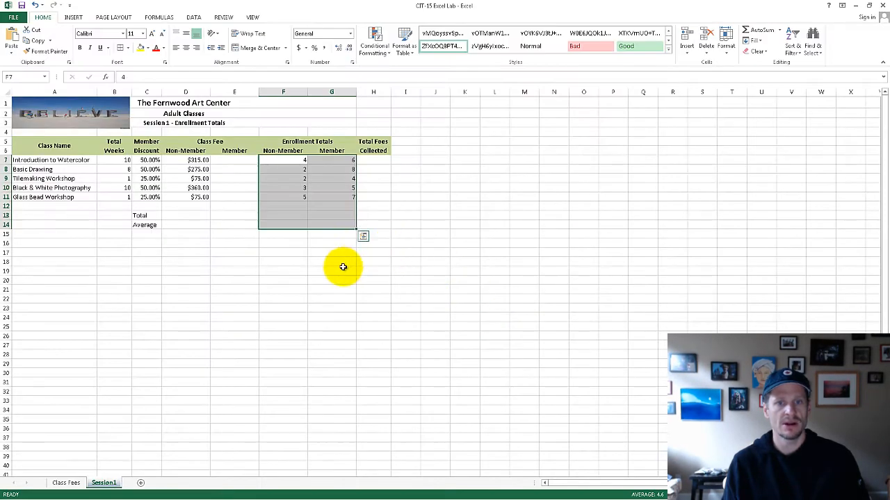
click(343, 267)
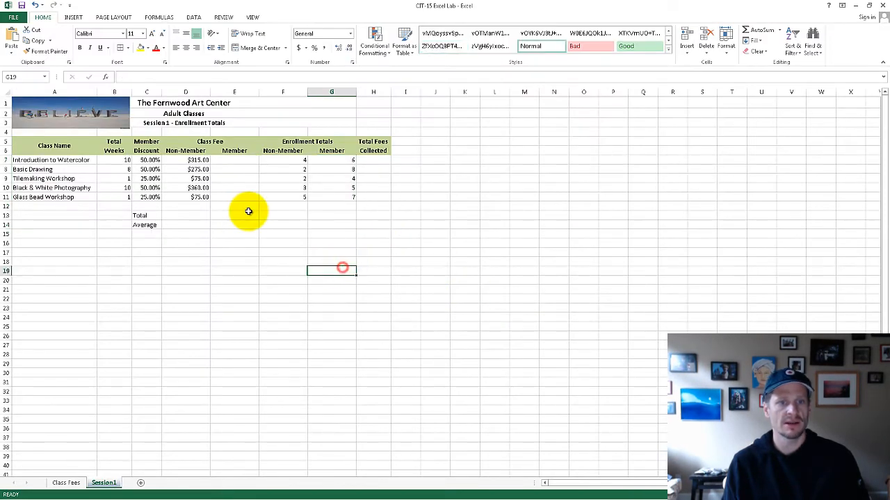
click(231, 165)
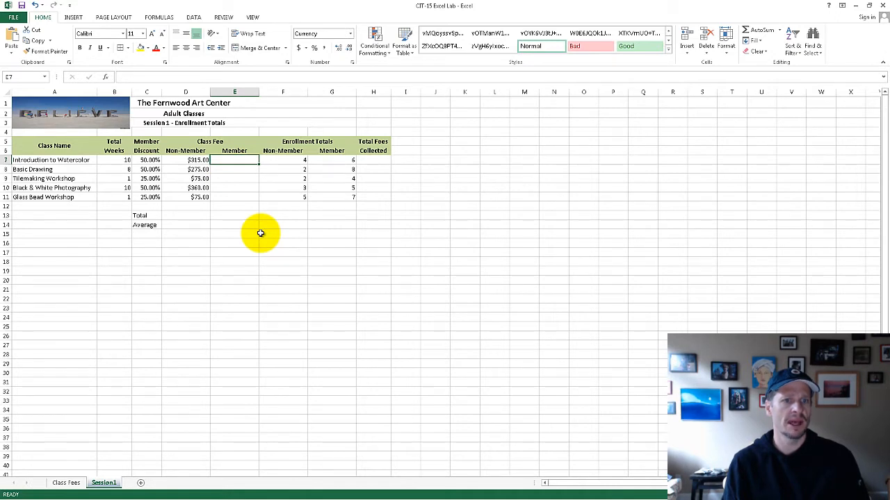
click(199, 161)
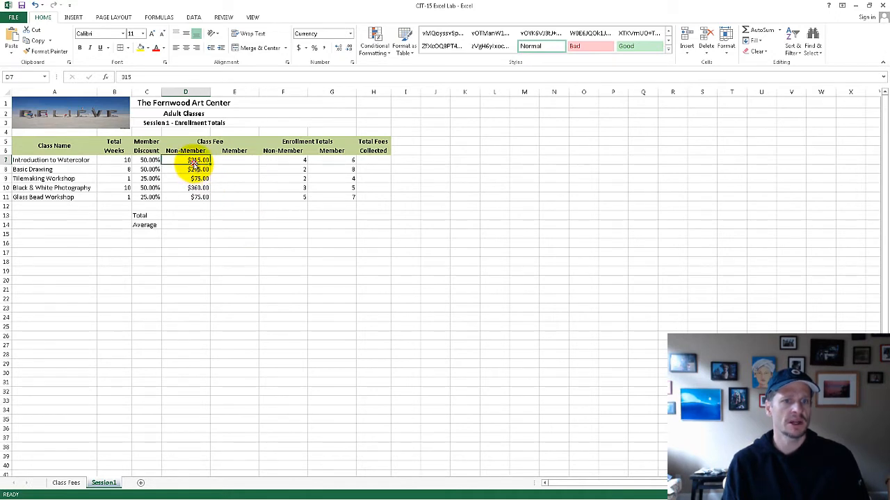
click(152, 161)
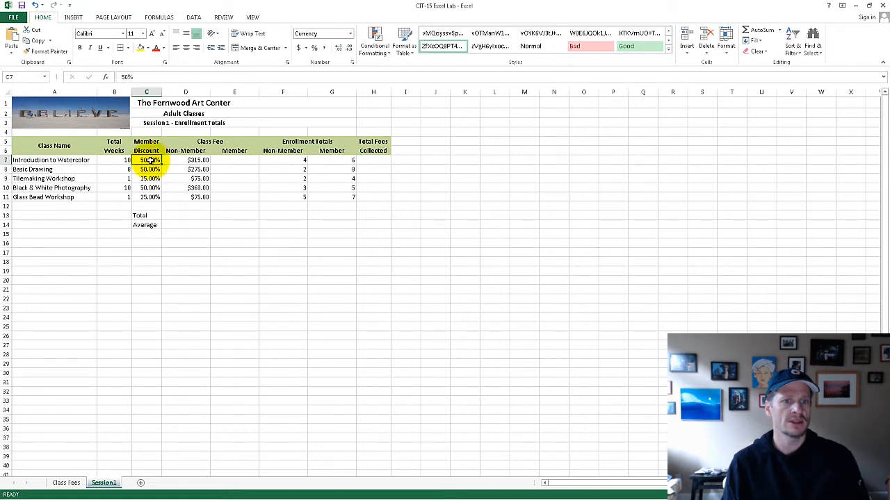
click(235, 163)
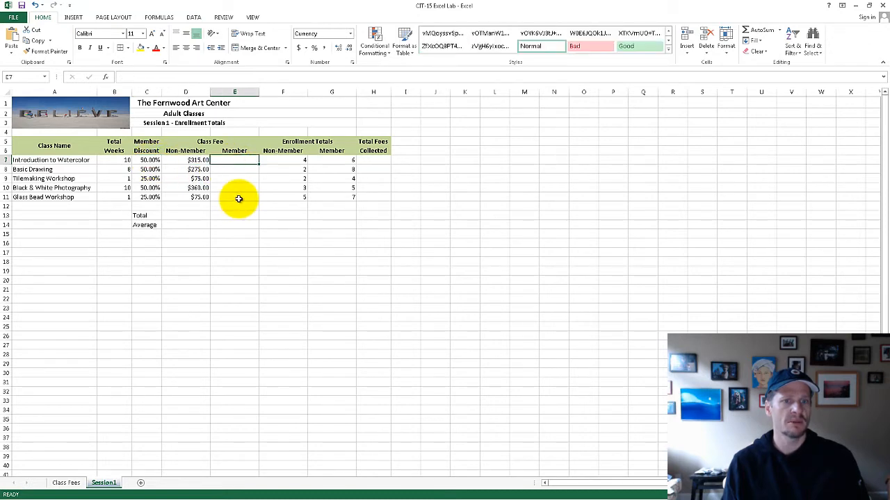
Step: Enter the formula =D11*(1-C11) in E11 to calculate the discounted member fee for the Glass Bead Workshop
click(237, 198)
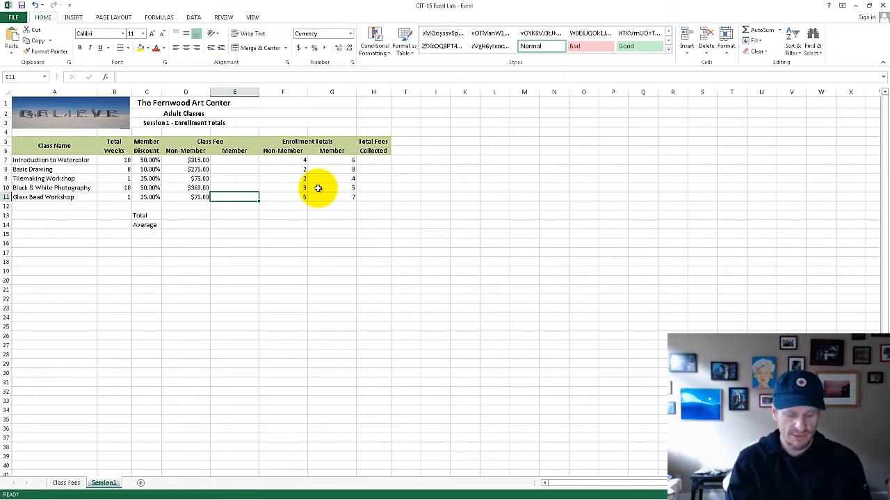
text(=)
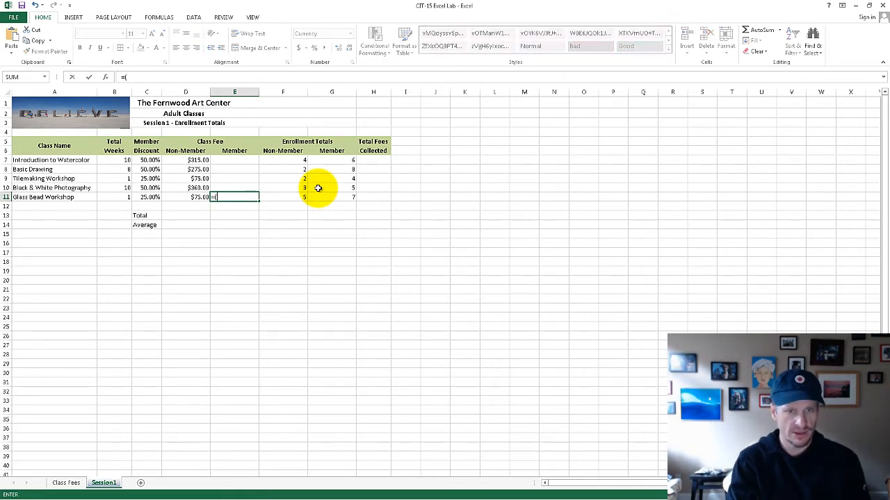
click(199, 197)
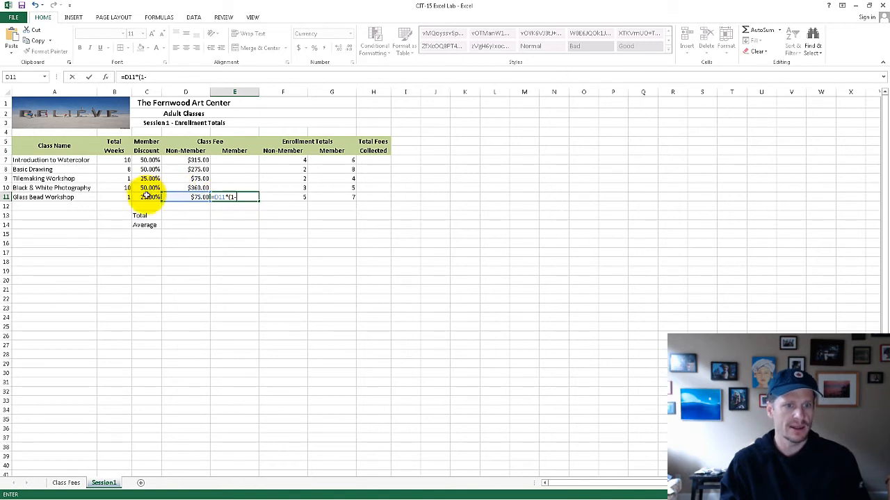
click(144, 197)
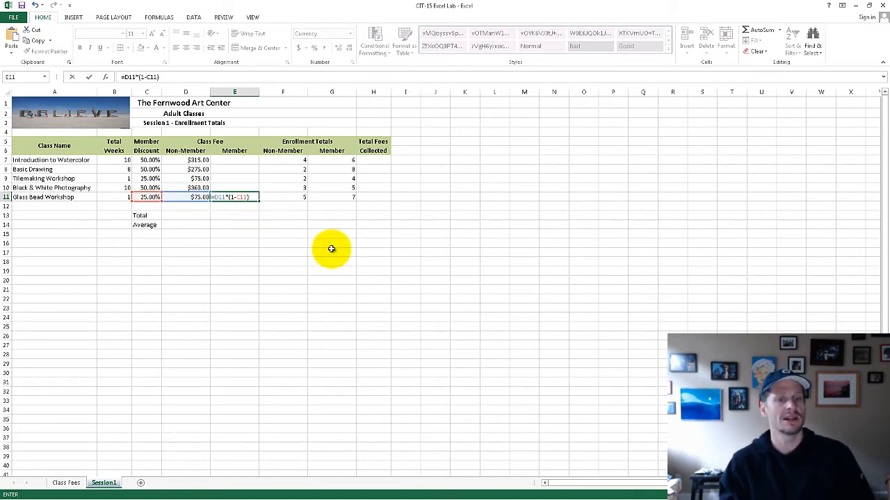
key(Return)
key(Up)
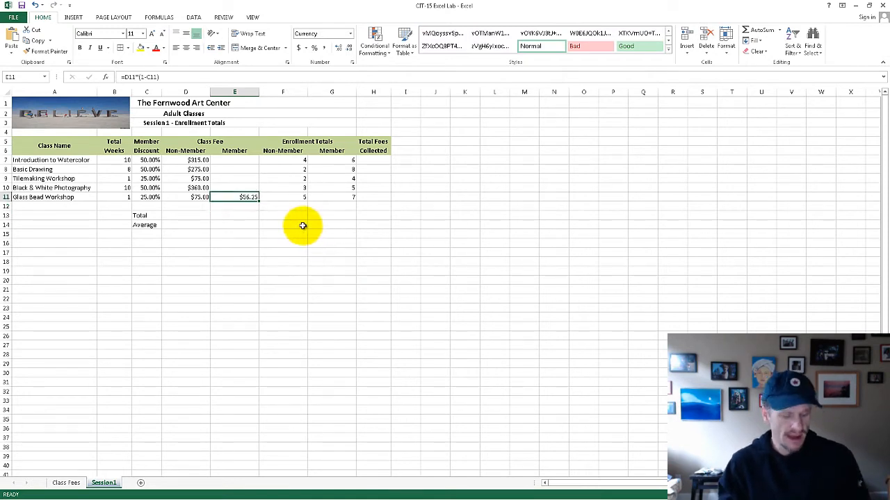
Step: Copy the member fee formula from E11 into E7:E10 for the other four classes
key(ctrl+c)
drag(247, 160, 244, 185)
key(ctrl+v)
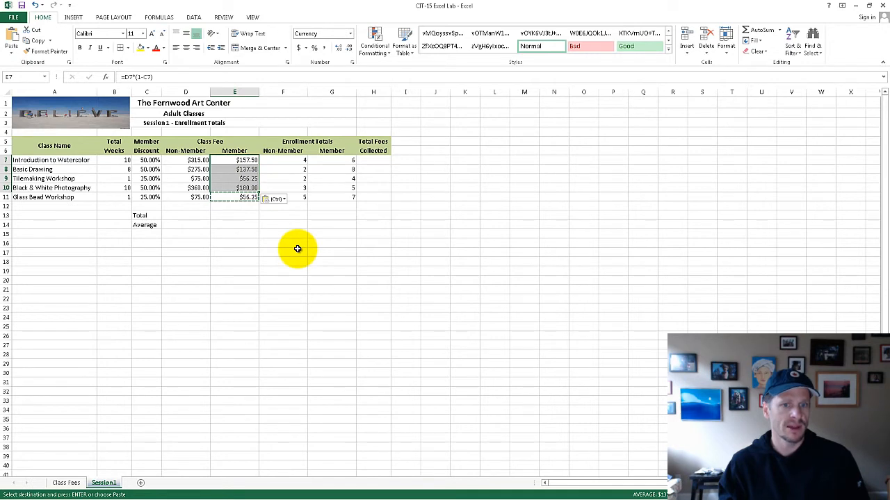
click(236, 197)
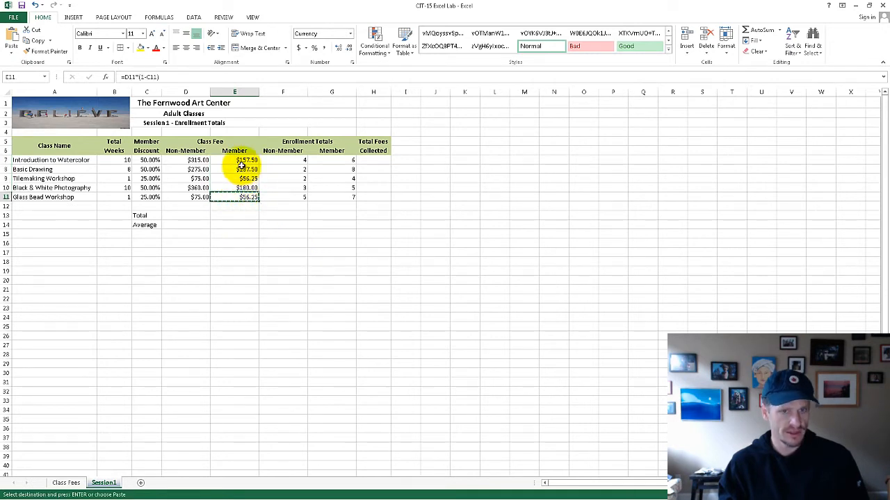
drag(239, 161, 246, 188)
key(ctrl+v)
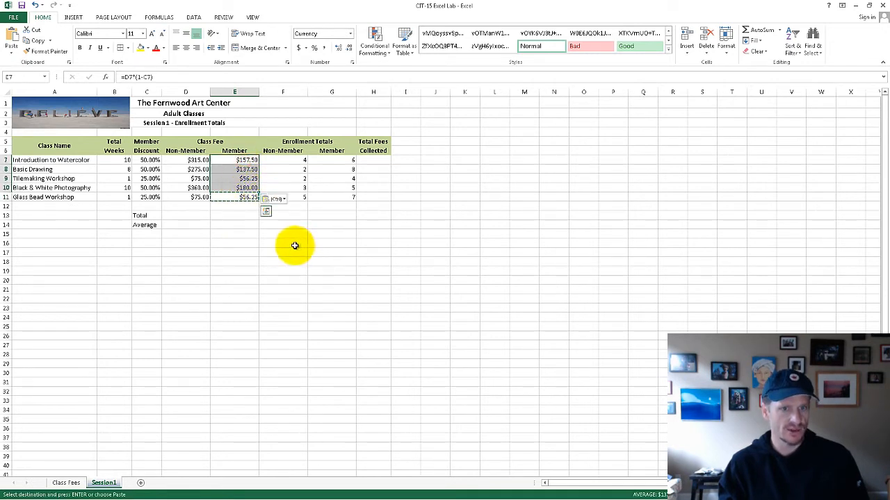
key(Escape)
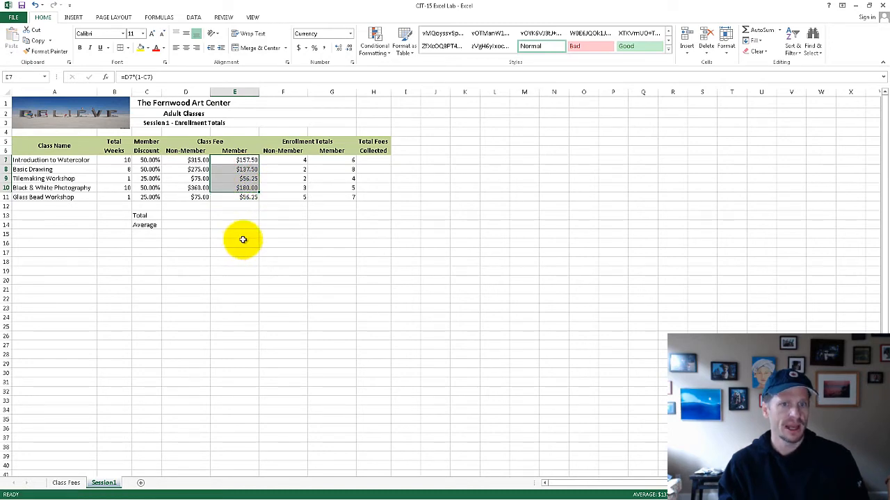
Step: Show the sheet's formulas, compare the Member fee formulas with example picture 03.PNG, and return the sheet to displaying values
click(161, 17)
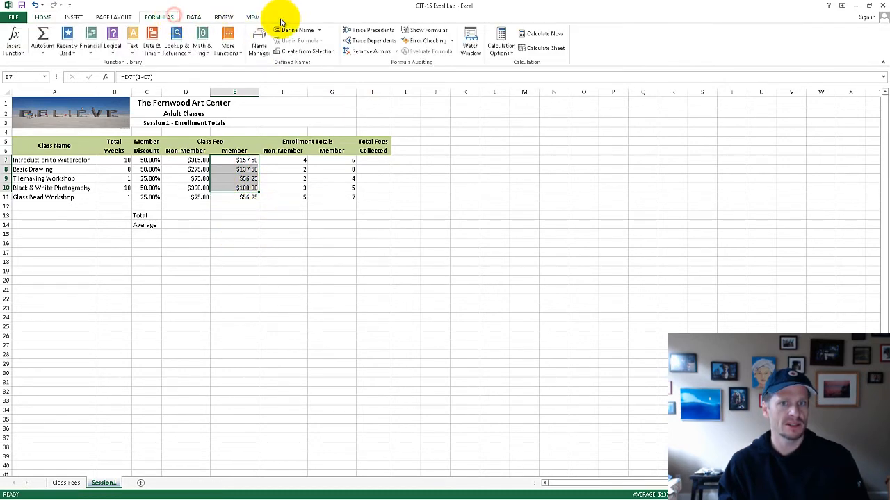
click(426, 30)
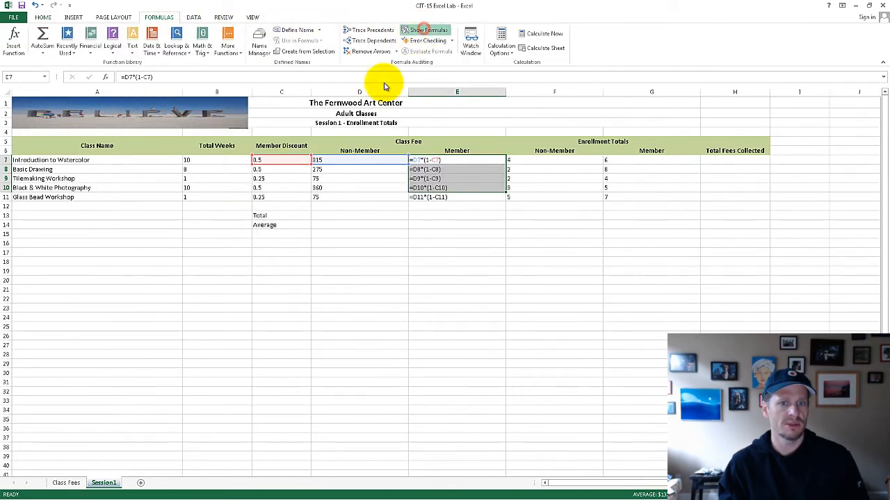
click(433, 198)
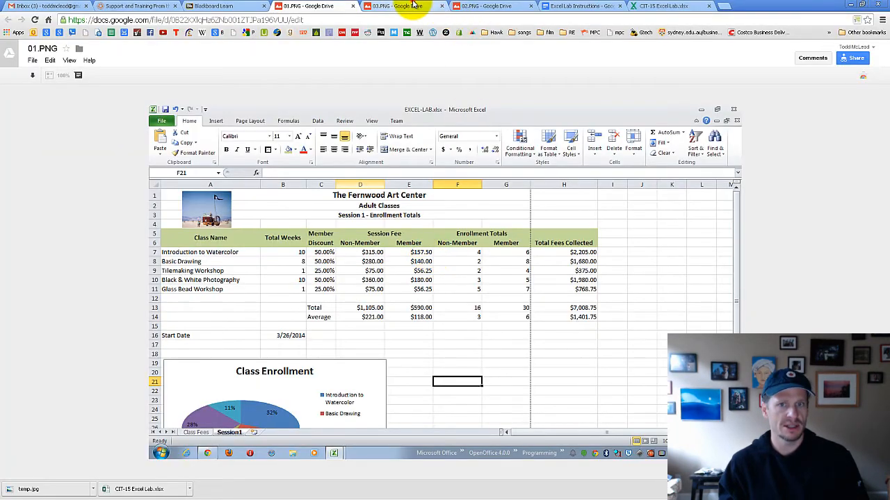
click(397, 7)
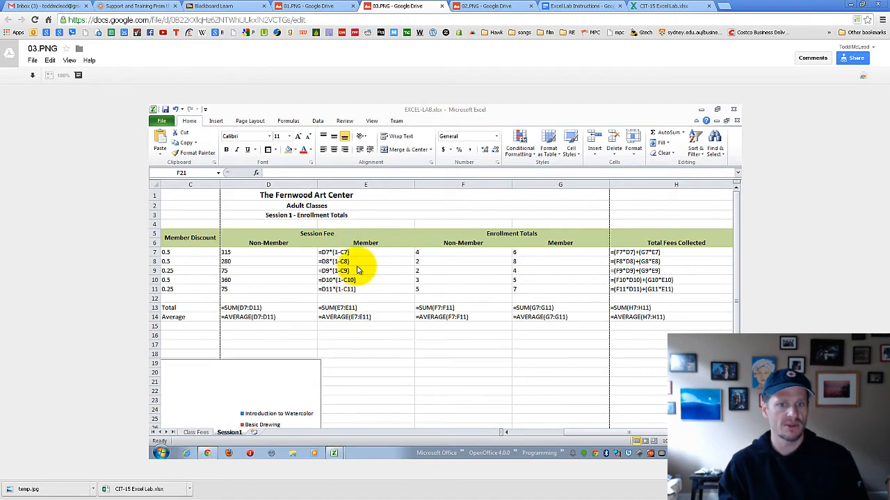
click(320, 6)
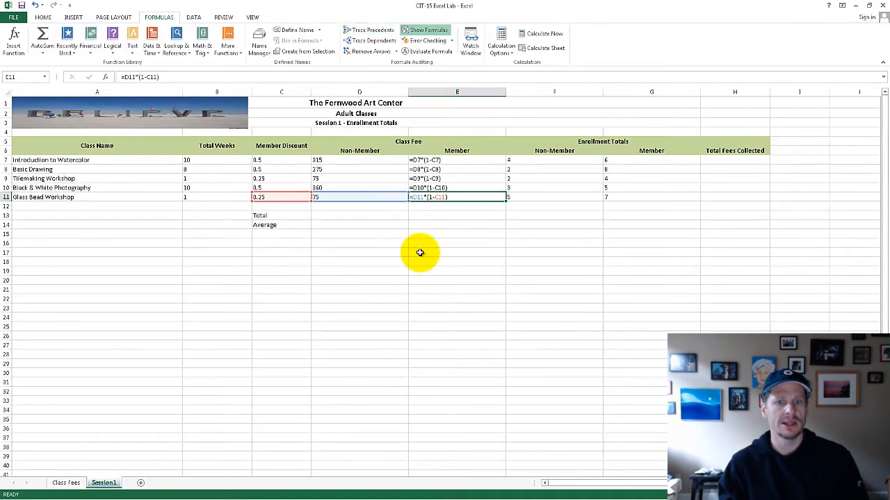
click(422, 31)
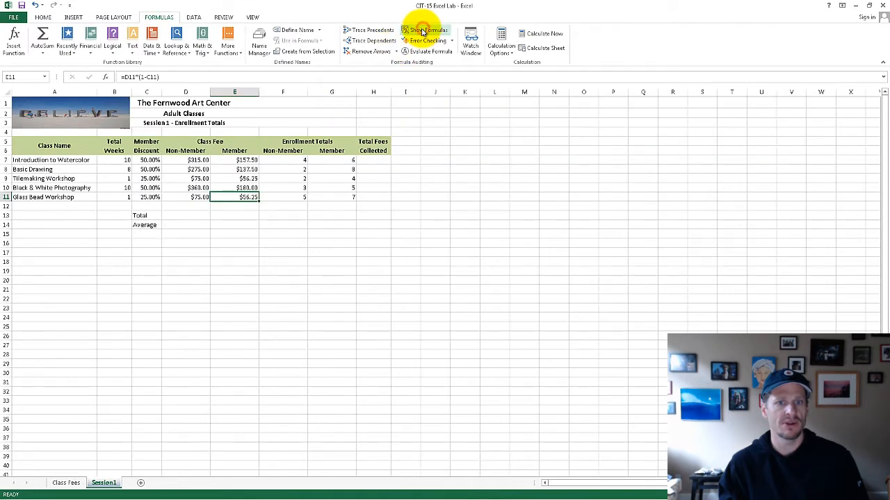
Step: Widen column H, Total Fees Collected, slightly and review the row 7 fees and enrollment numbers needed for its calculation
click(379, 161)
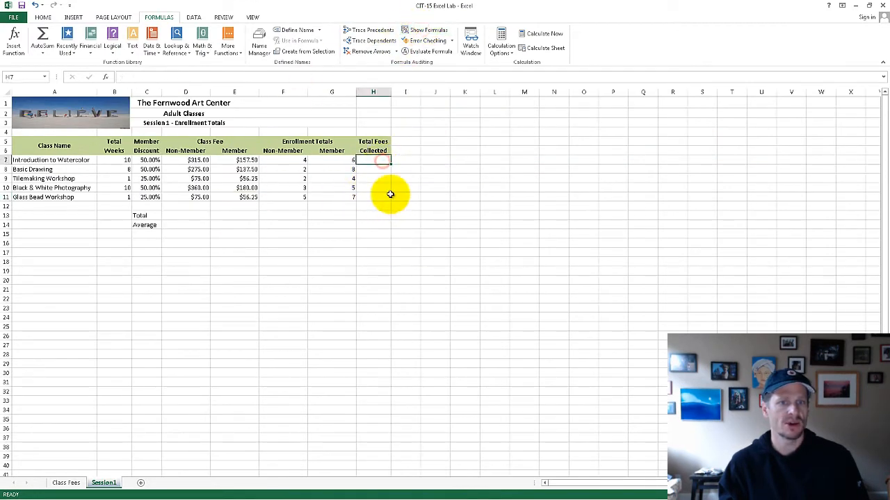
drag(391, 92, 401, 92)
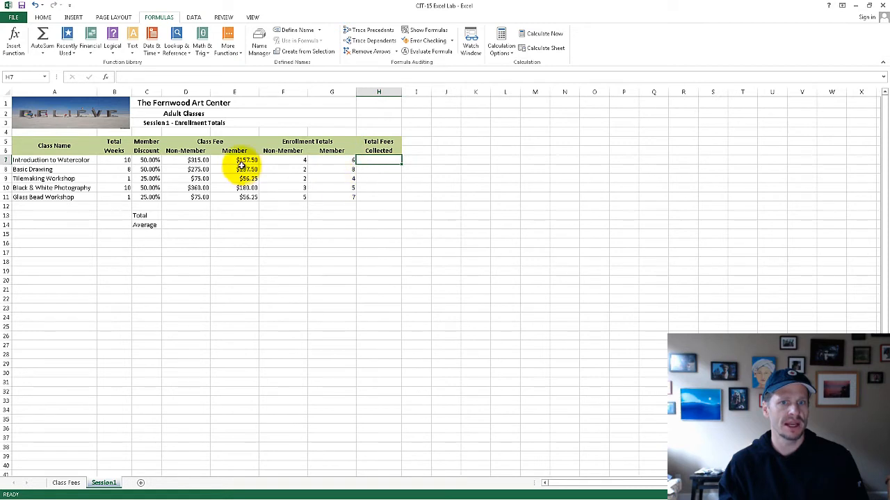
click(195, 161)
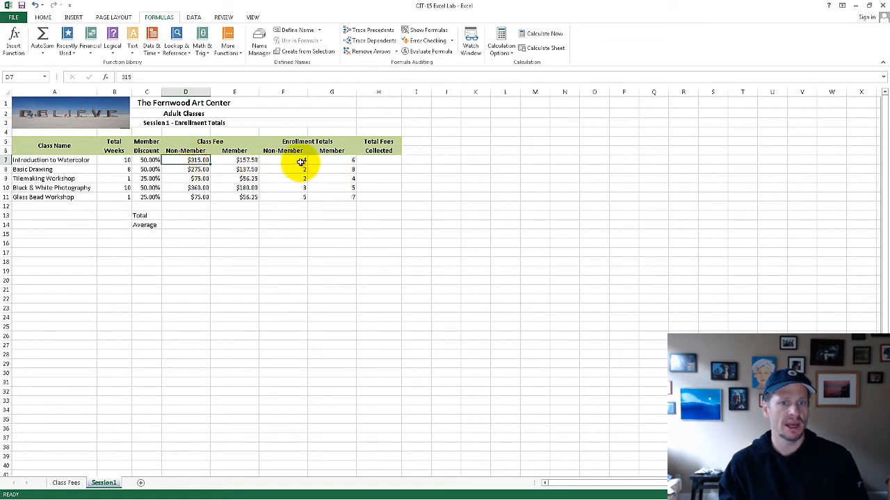
click(249, 160)
click(350, 160)
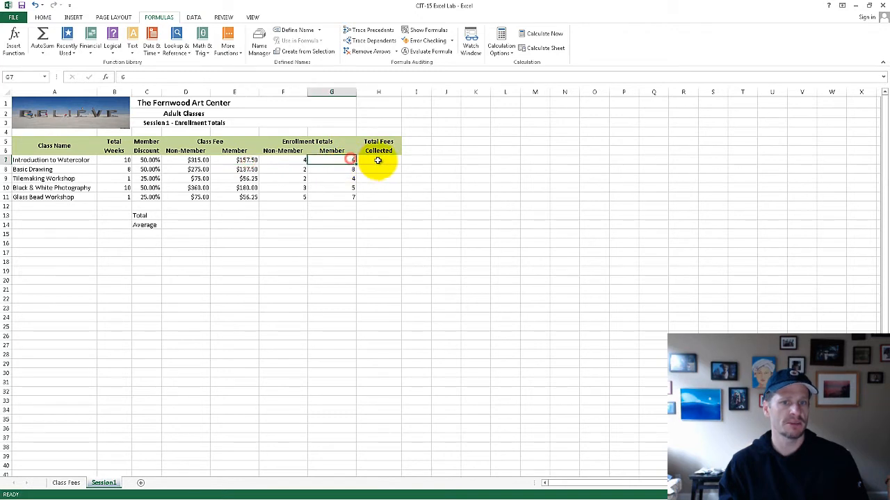
Step: Enter the formula =(F7*D7)+(G7*E7) in H7 to calculate the total fees collected for Introduction to Watercolor
click(377, 160)
text(=()
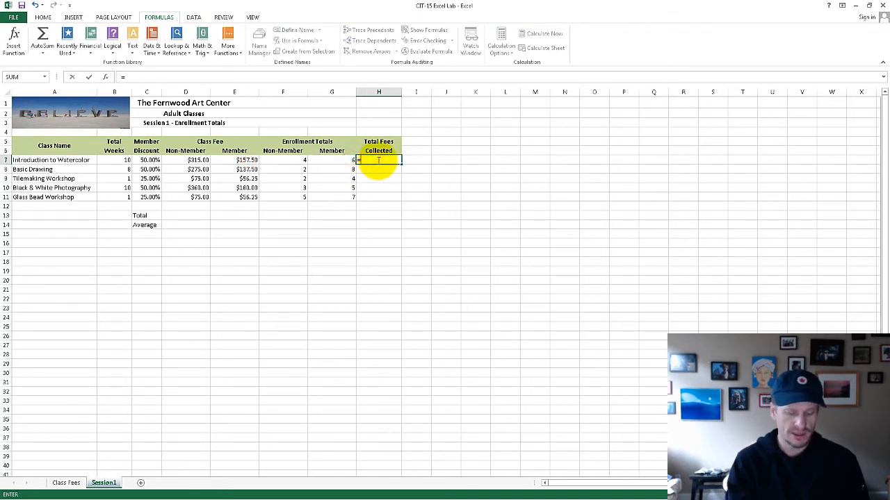
click(296, 160)
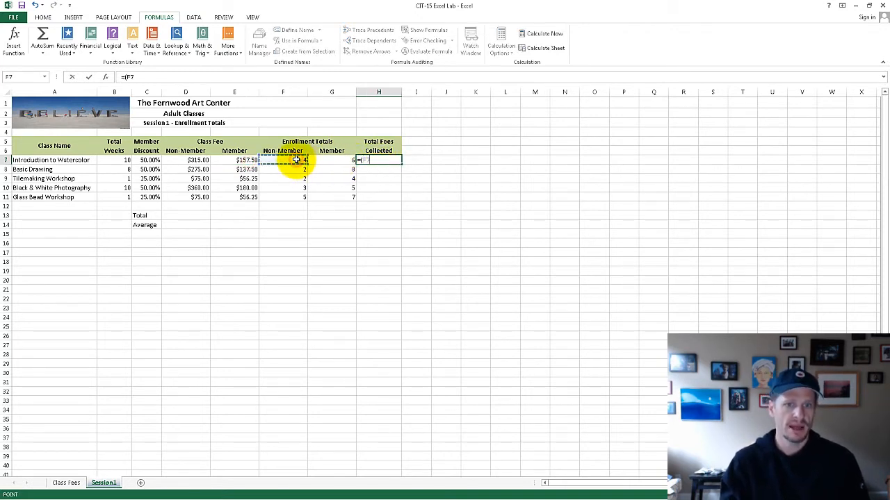
text(*)
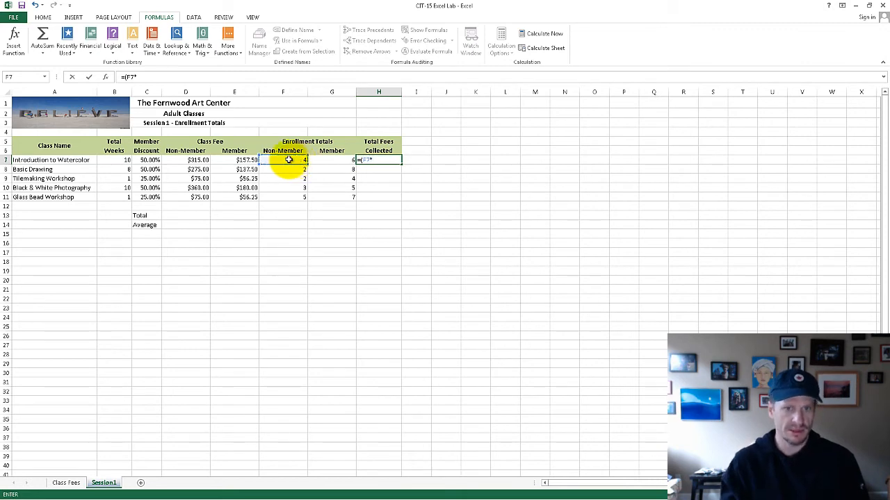
click(197, 160)
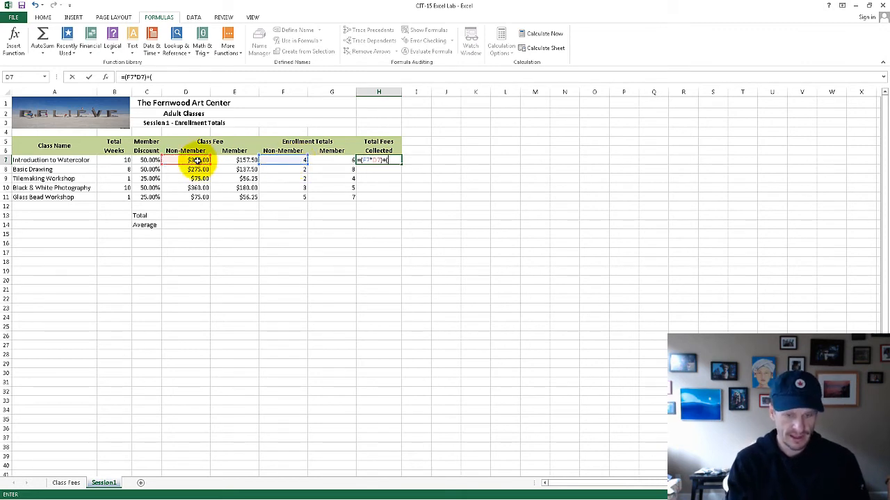
click(332, 161)
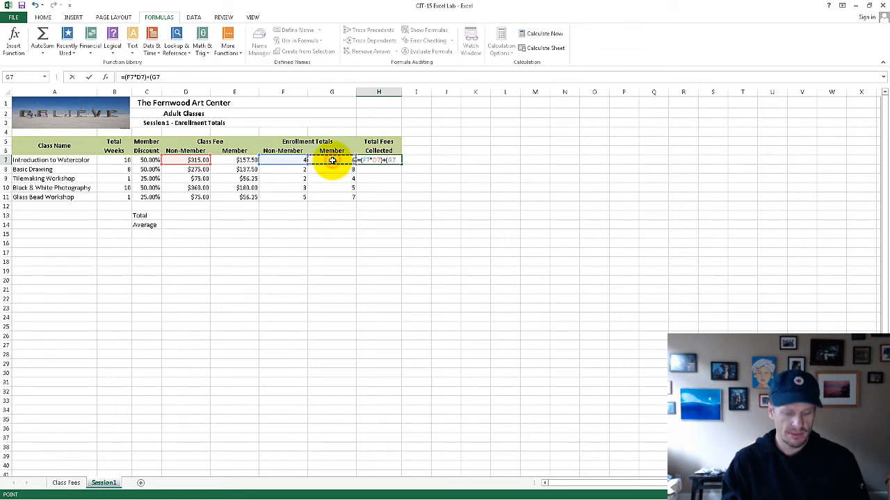
text(*)
click(245, 160)
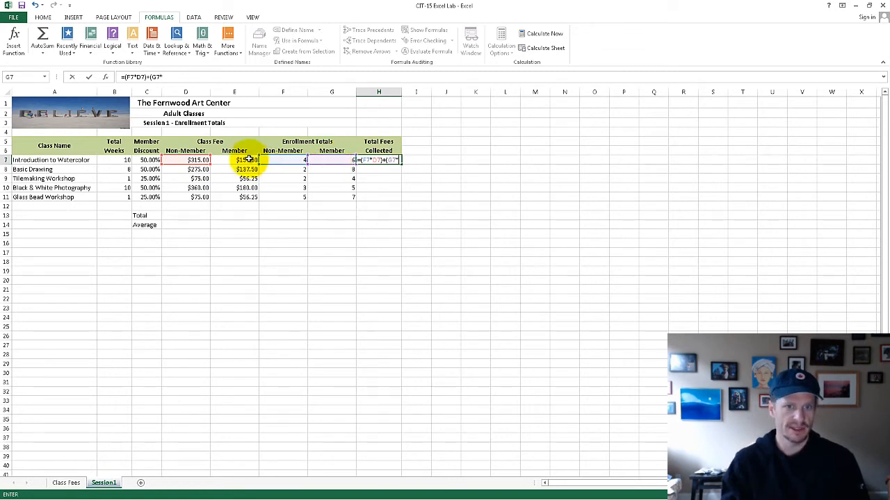
text())
key(Return)
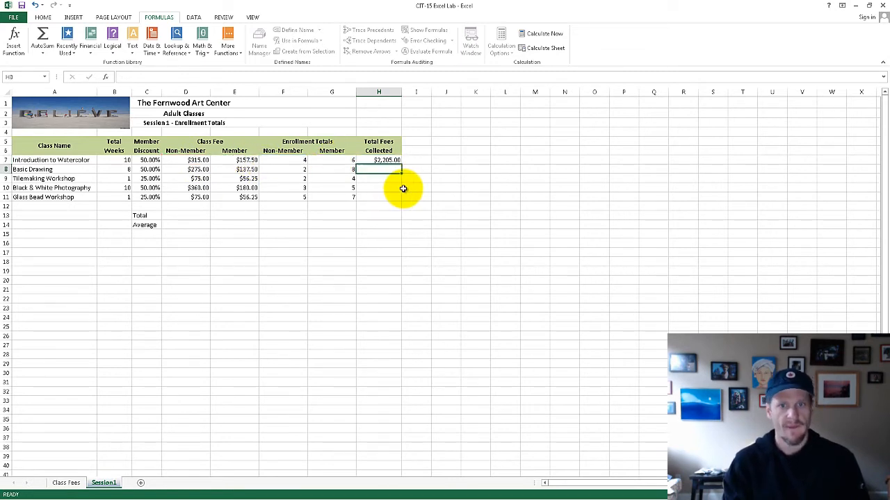
Step: Try copying and pasting the total fees formula from H7 into H8:H11, and undo the paste
click(388, 160)
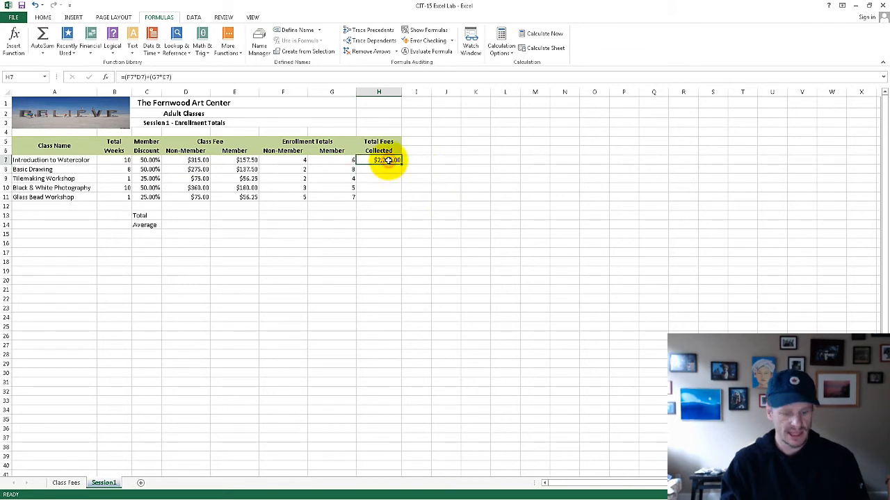
key(ctrl+c)
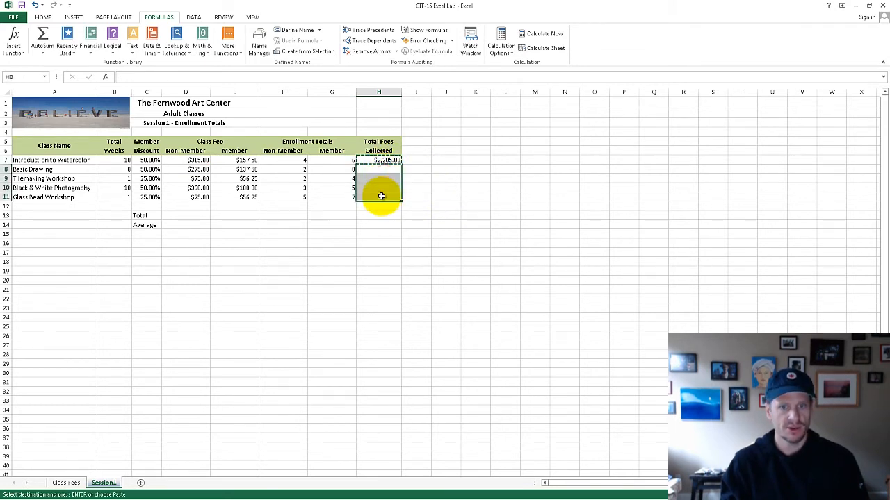
key(ctrl+v)
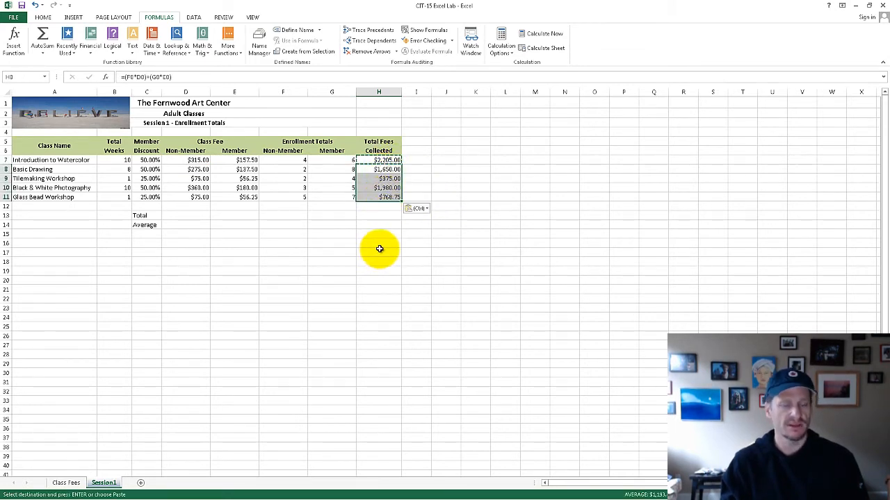
click(400, 236)
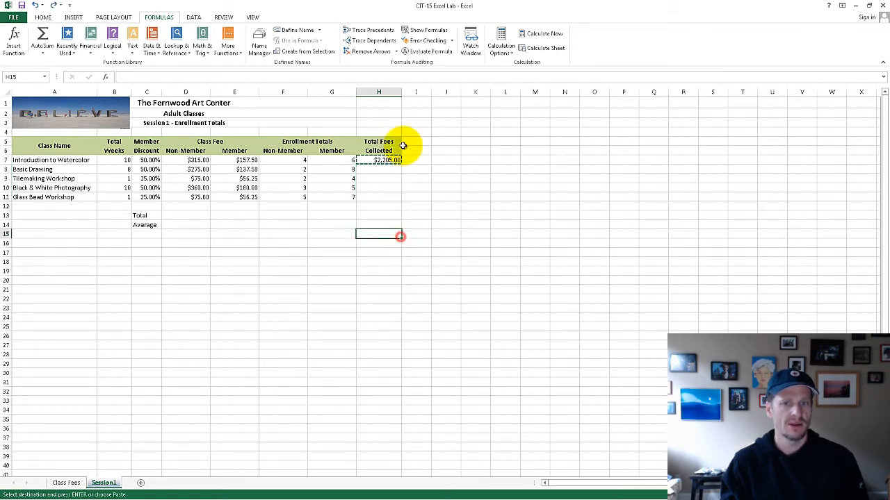
Step: Fill the total fees formula from H7 down through H11 with the fill handle
click(394, 160)
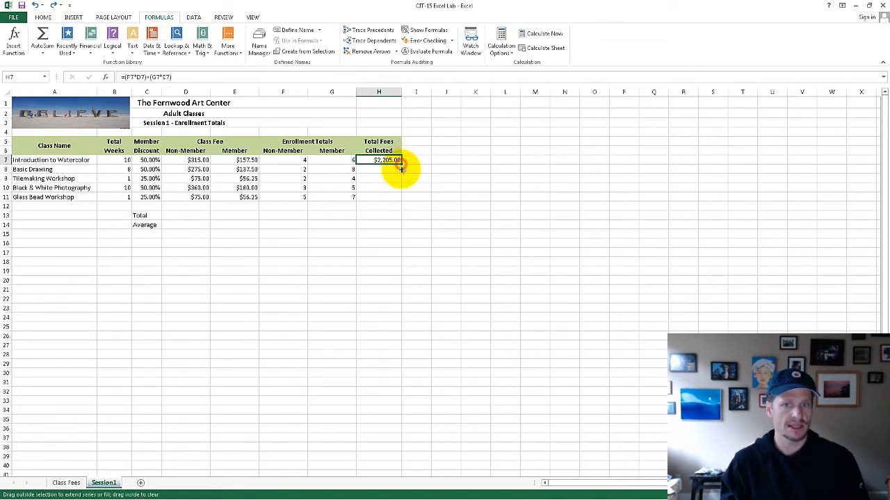
drag(401, 169, 402, 197)
click(373, 248)
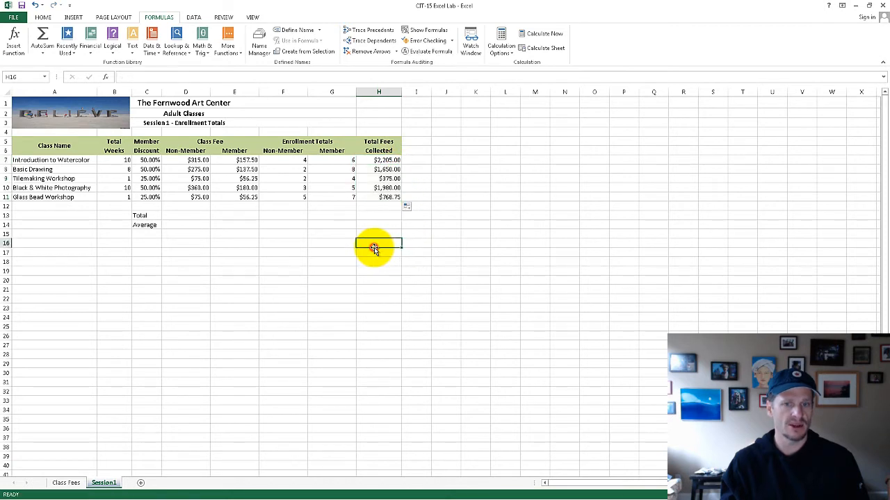
Step: Show the sheet's formulas and step through the Total Fees Collected cells H7:H11 to check which cells each formula references
click(431, 29)
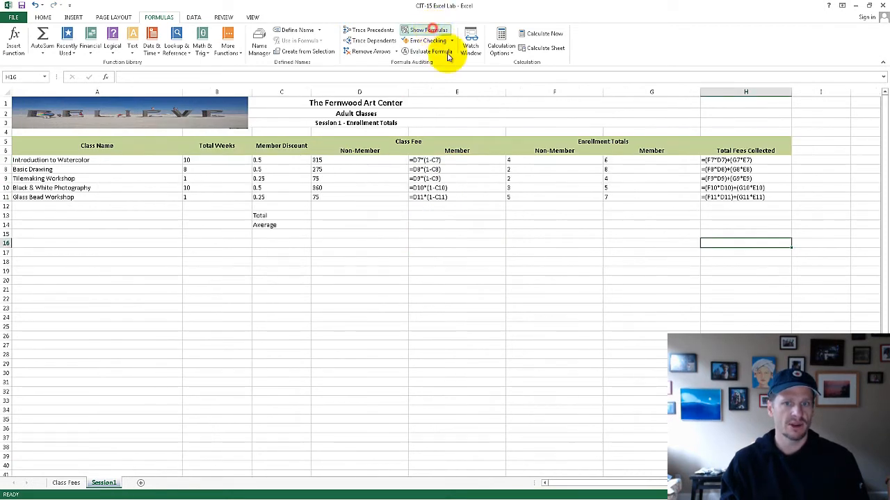
double_click(754, 168)
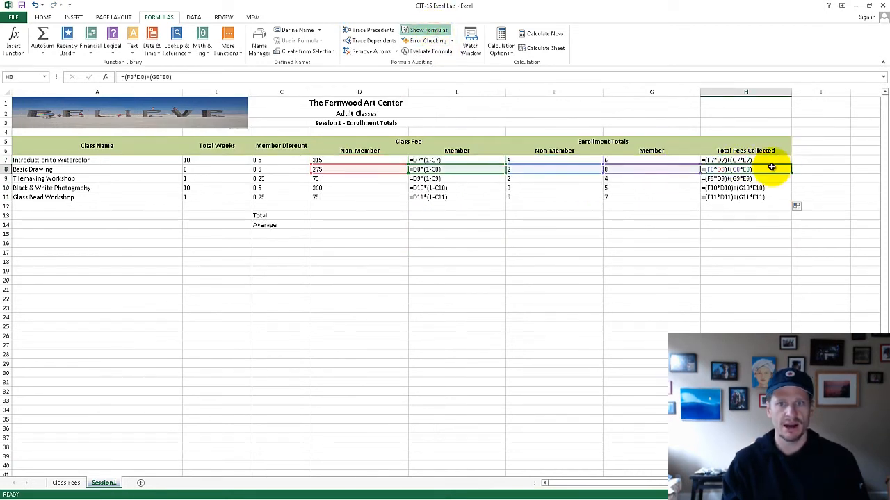
key(Down)
key(Down)
key(Down)
key(Up)
key(Up)
key(Up)
key(Up)
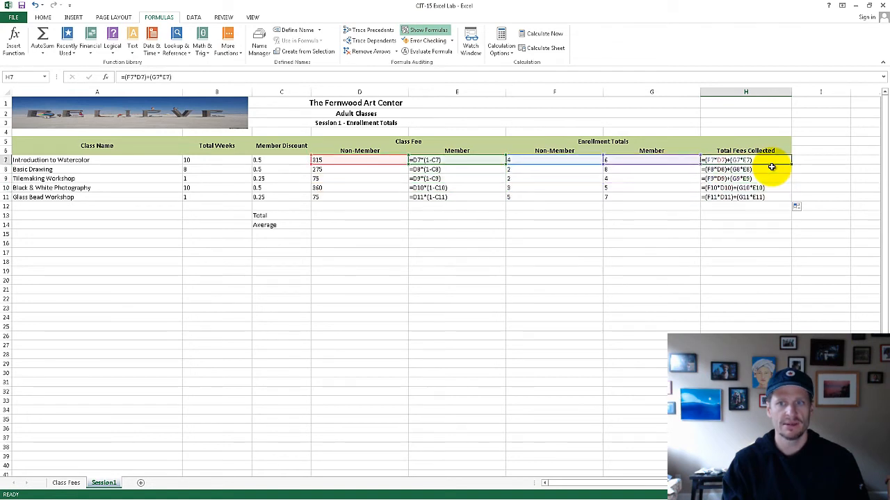
Step: Hide the sheet's formulas and total the Non-Member class fees in D13 with =SUM(D7:D11)
click(426, 31)
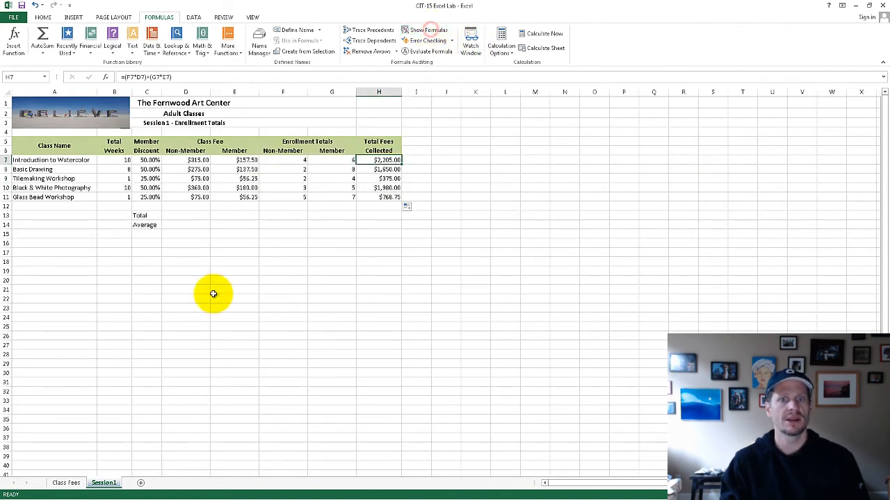
click(197, 215)
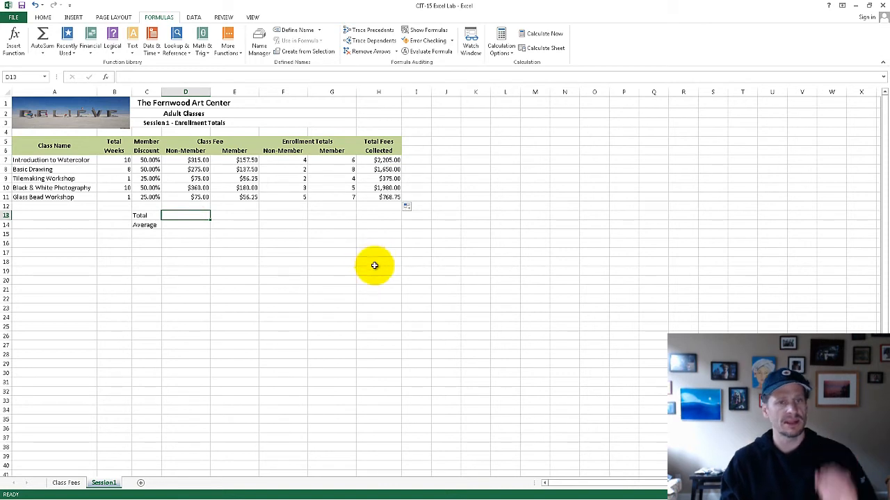
click(142, 216)
click(144, 224)
click(180, 215)
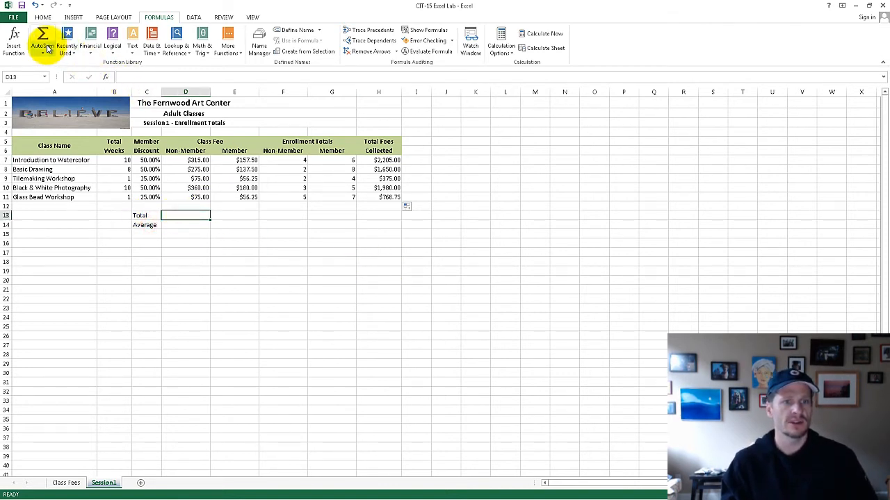
click(45, 56)
click(50, 64)
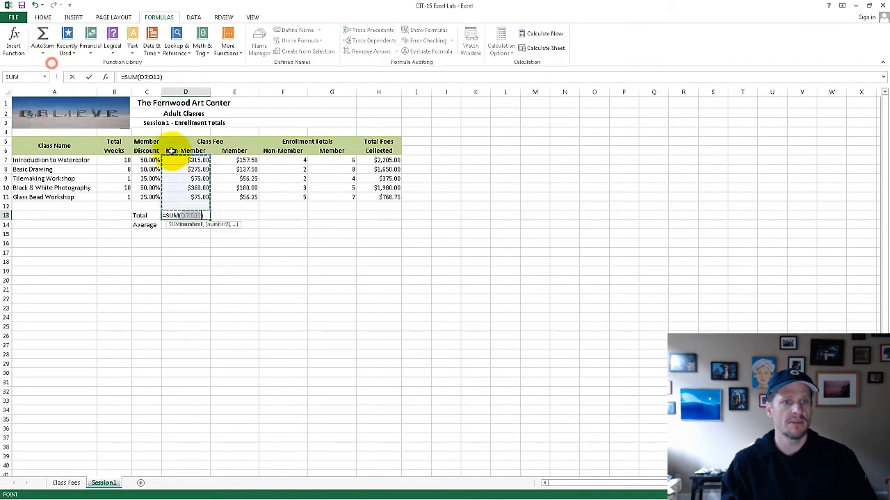
drag(198, 159, 199, 196)
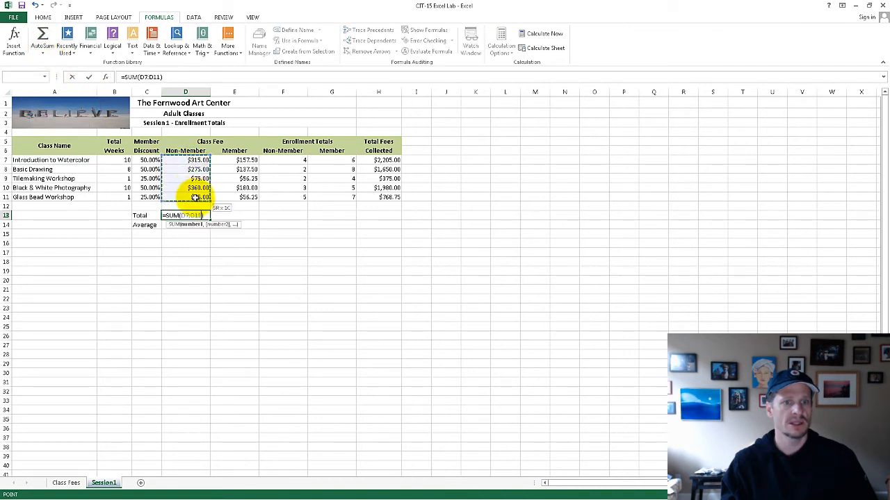
key(Return)
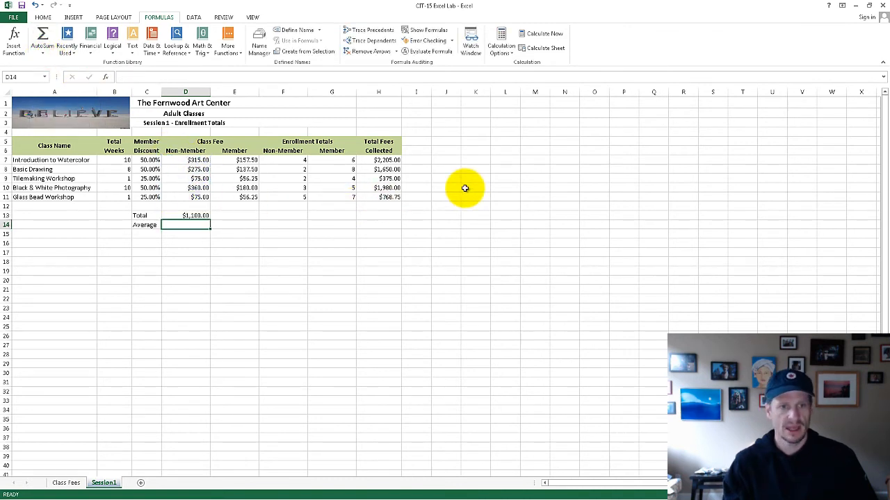
Step: Average the Non-Member class fees in D14 with =AVERAGE(D7:D11), and fill the total and average formulas in D13:D14 across to column H
click(41, 54)
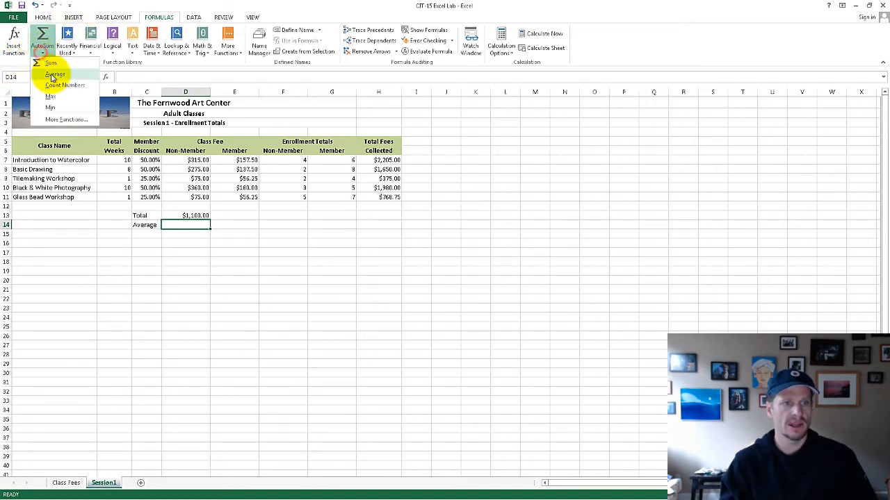
click(52, 73)
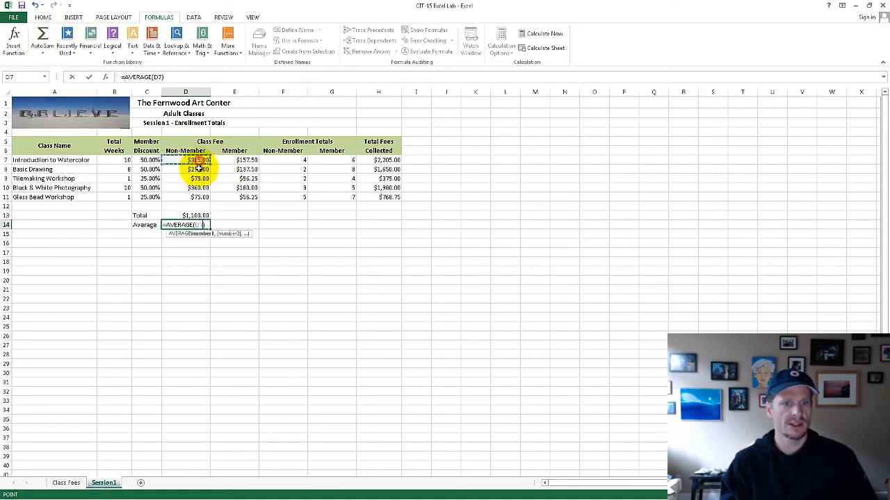
drag(199, 167, 199, 197)
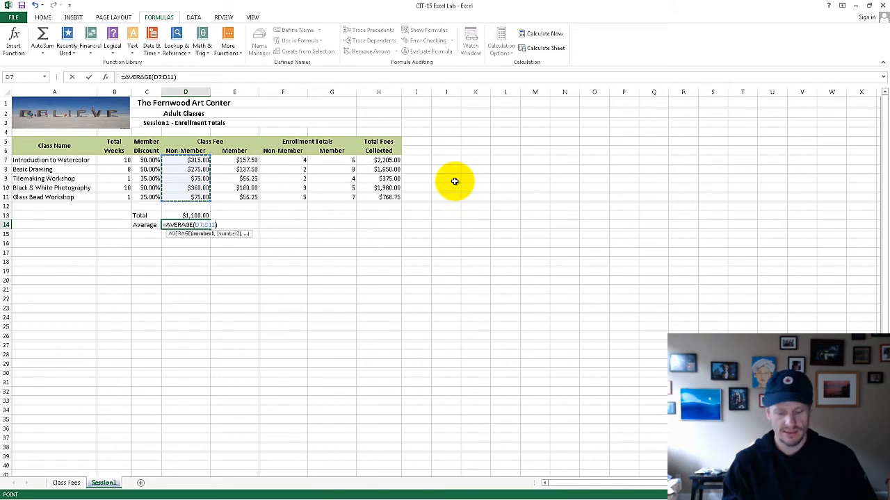
key(Return)
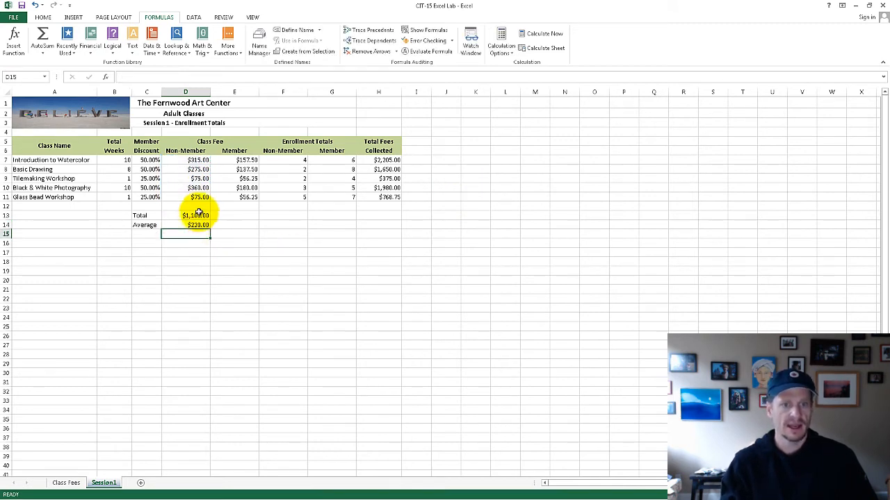
drag(199, 216, 397, 230)
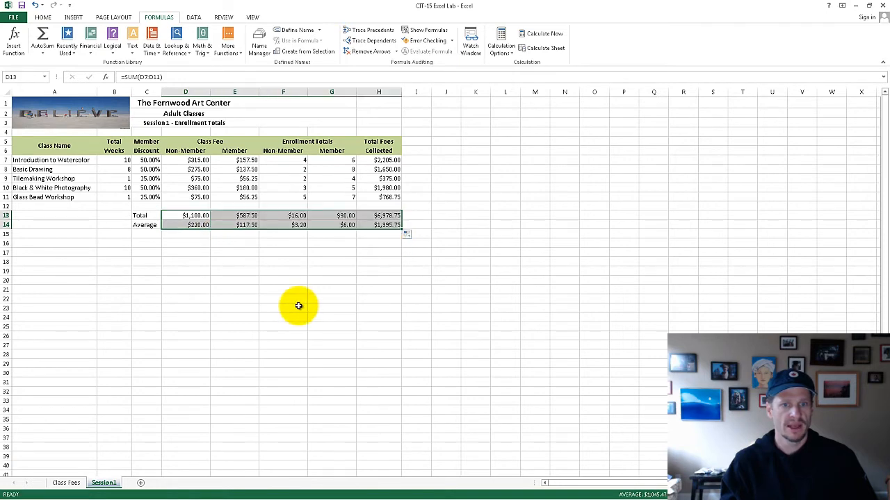
click(298, 306)
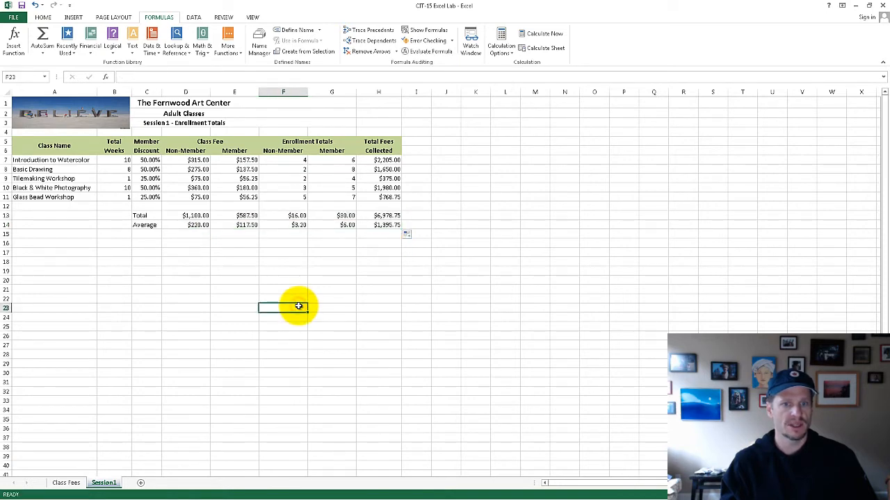
Step: Show the formulas, step through the Total and Average cells in D13:H14 to check their referenced ranges, and hide the formulas again
click(427, 31)
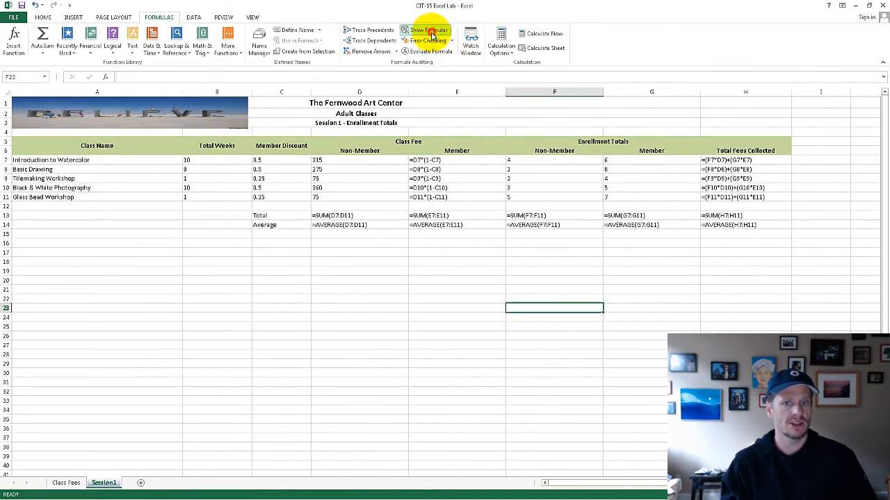
click(317, 217)
click(444, 216)
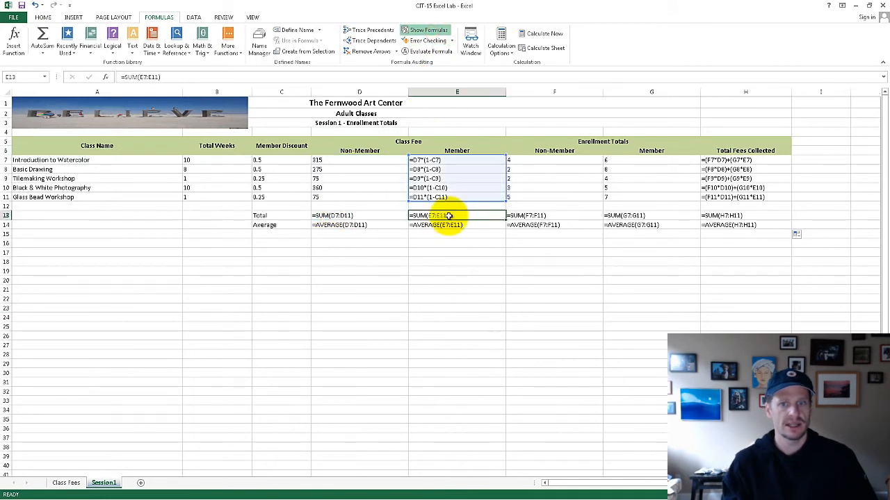
key(Right)
key(Right)
key(Right)
key(Down)
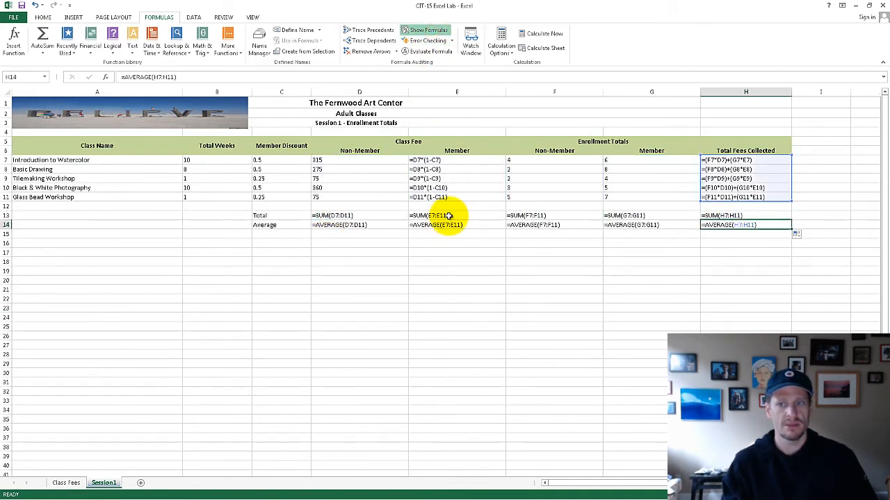
key(Left)
key(Left)
key(Left)
key(Left)
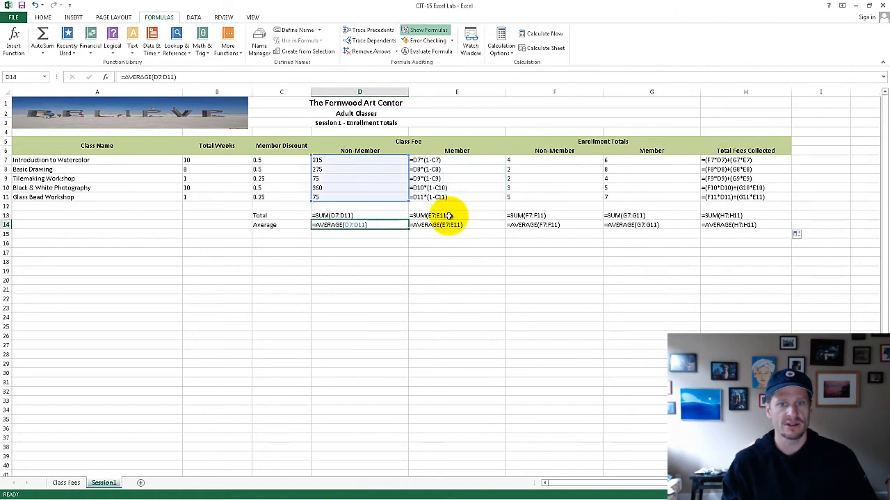
key(Right)
key(Left)
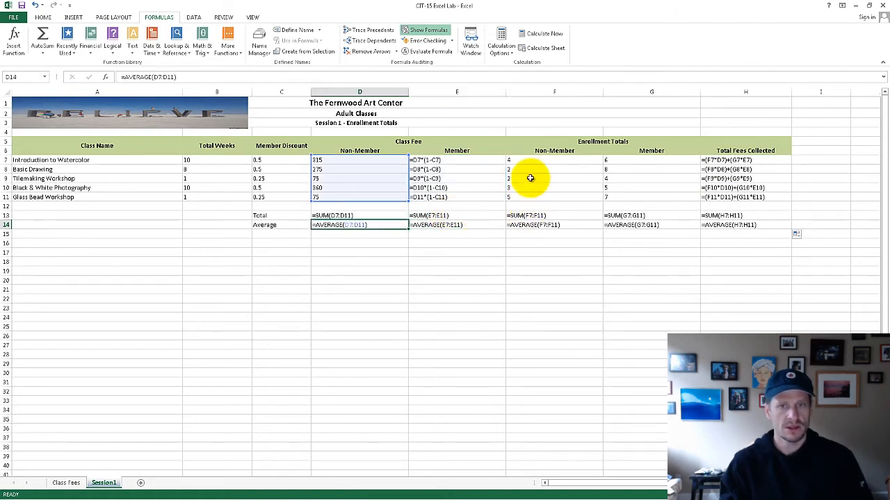
click(425, 30)
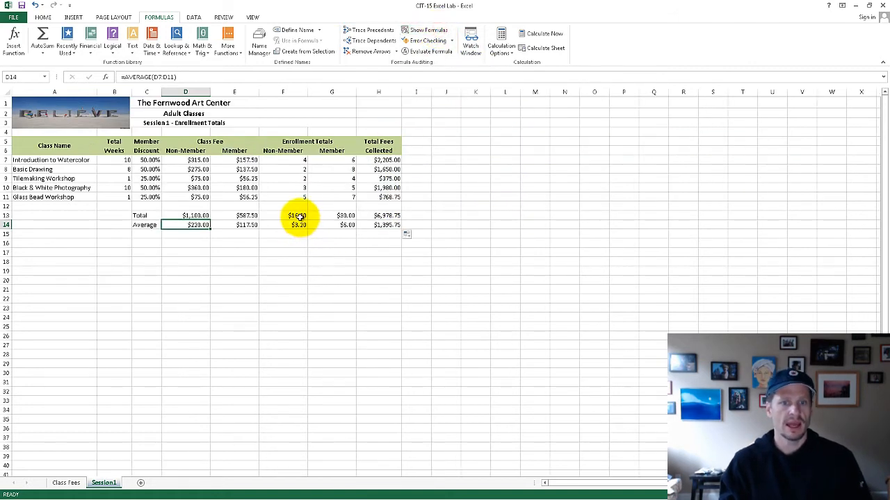
Step: Format the Enrollment Totals cells F7:G14 with the Number category and 2 decimal places
drag(295, 217, 333, 226)
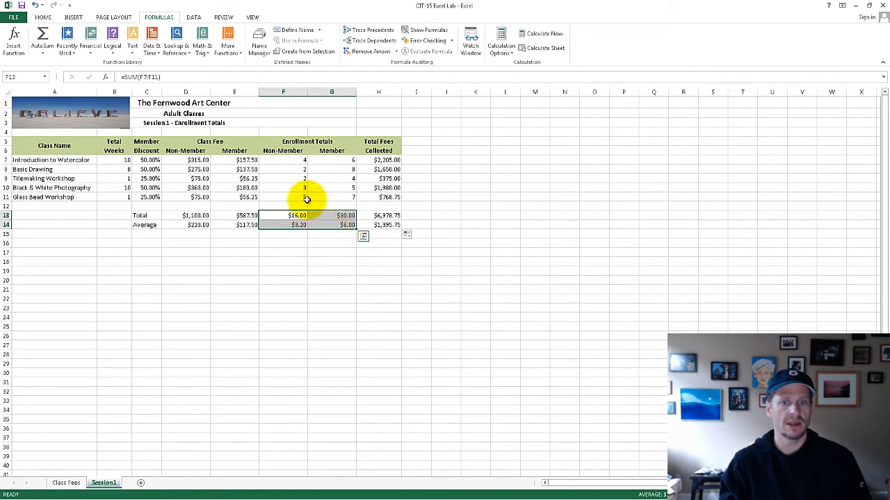
drag(299, 160, 328, 222)
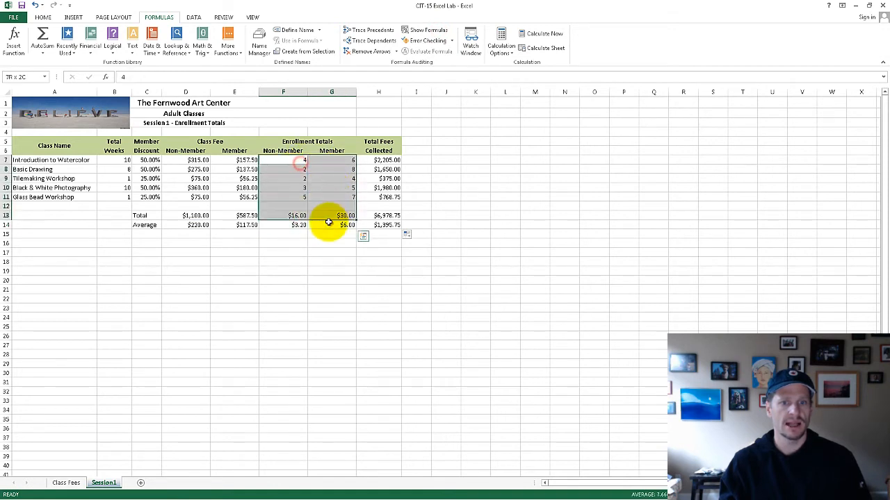
right_click(327, 210)
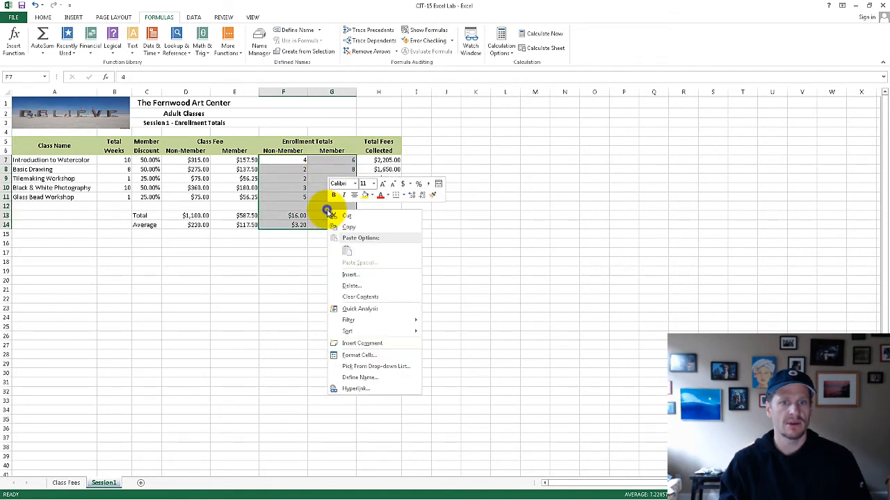
click(344, 355)
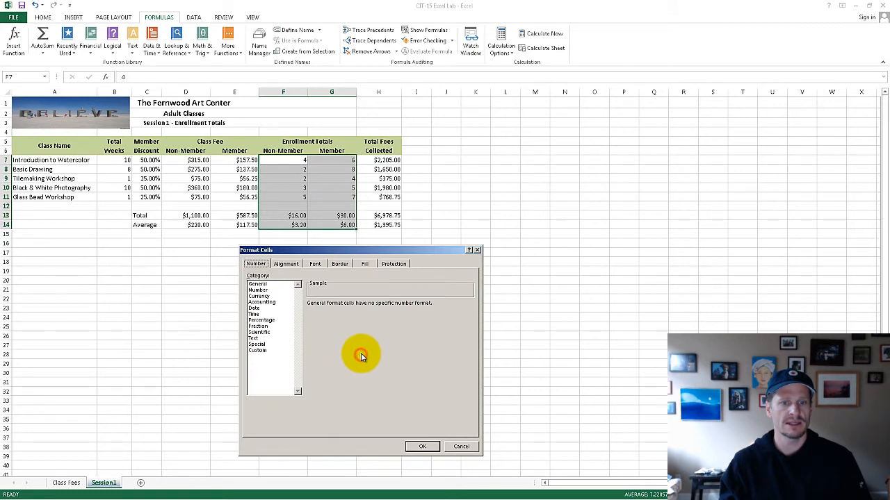
click(261, 291)
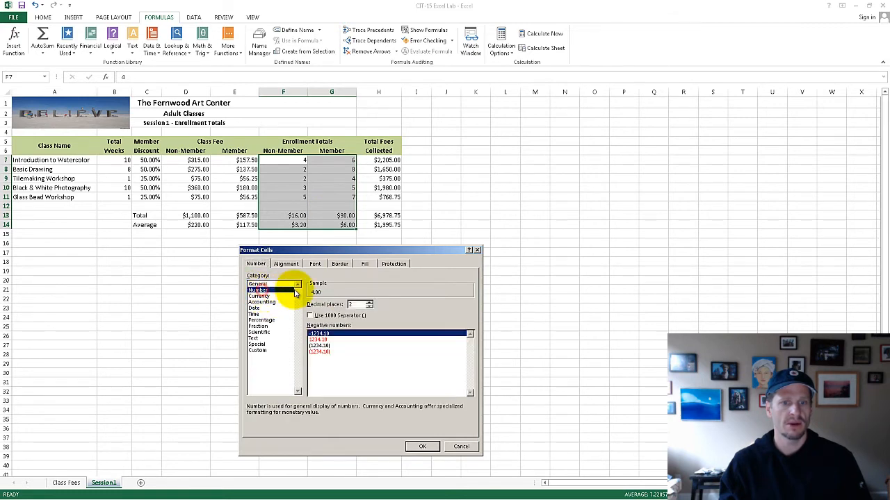
click(422, 446)
click(297, 225)
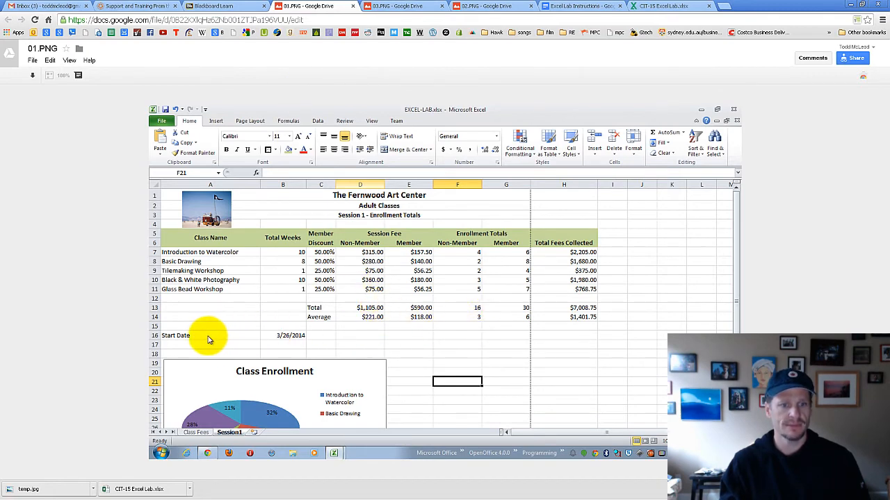
Step: Switch back to the Excel workbook and enter the label Start Date in A16
key(alt+Tab)
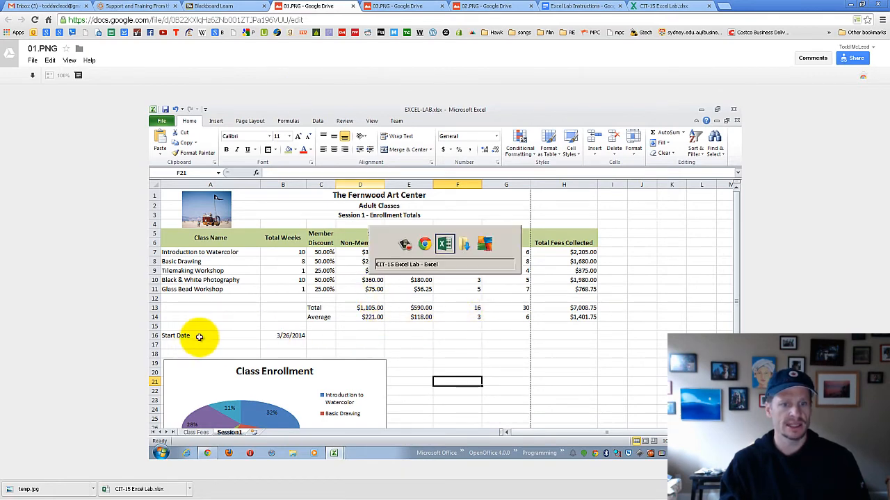
click(41, 243)
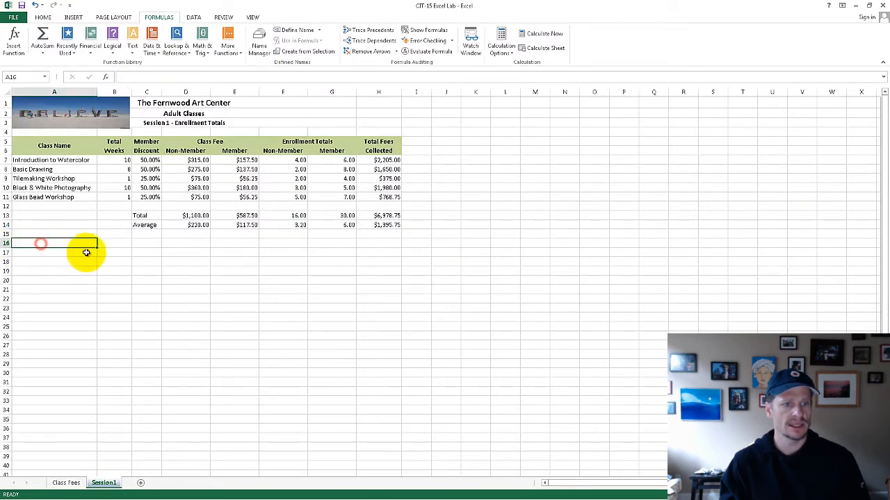
text(Start Date)
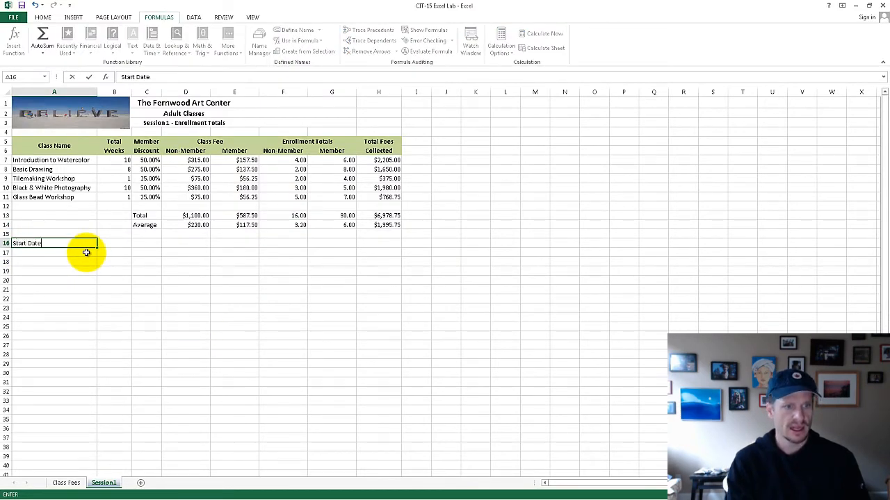
key(Tab)
Step: Check the start date in the 01.PNG reference image, and insert the TODAY function in B16 of the workbook
key(alt+Tab)
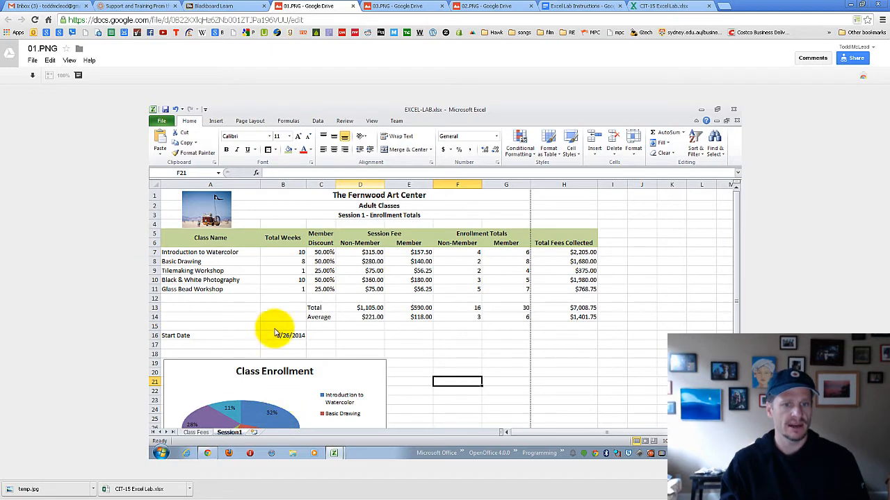
key(alt+Tab)
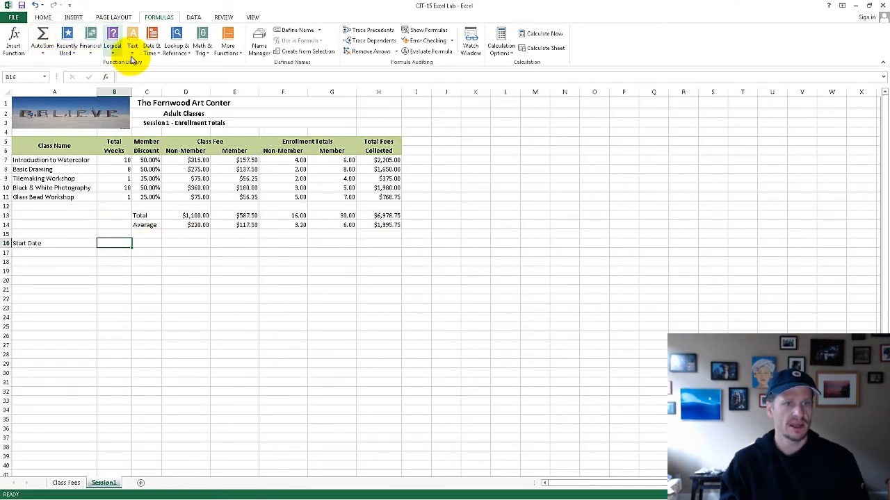
click(154, 48)
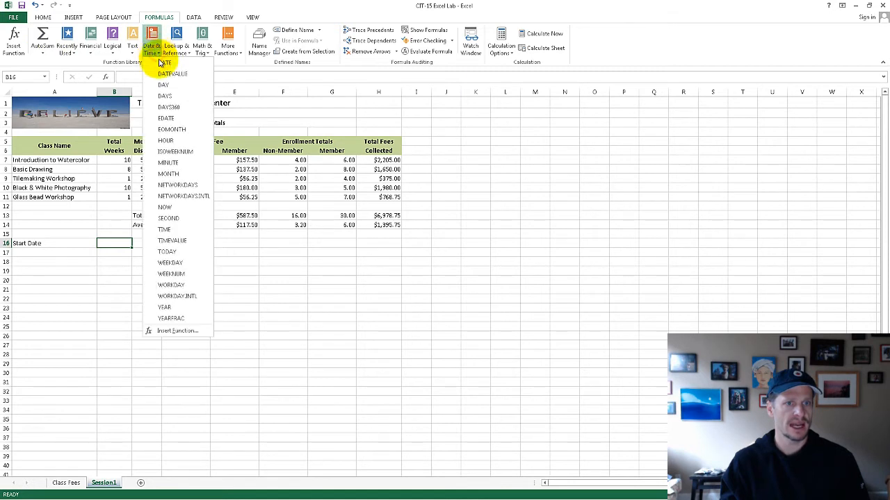
click(185, 253)
click(453, 270)
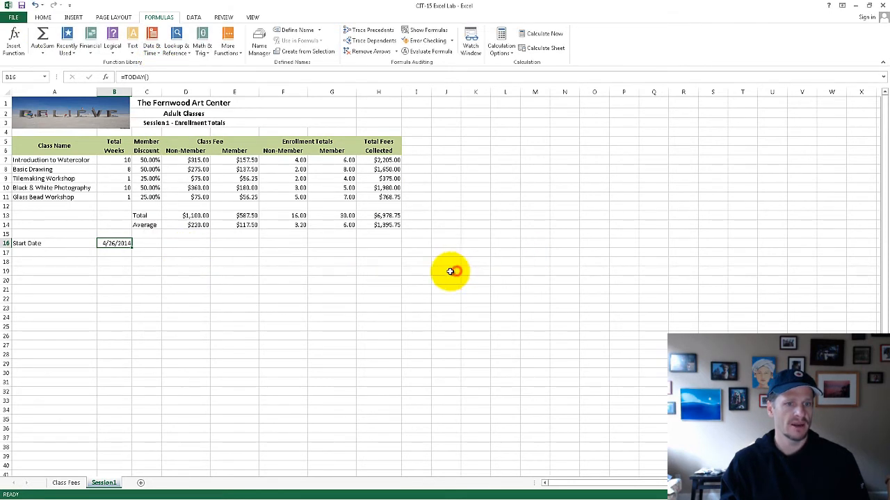
click(141, 300)
click(121, 245)
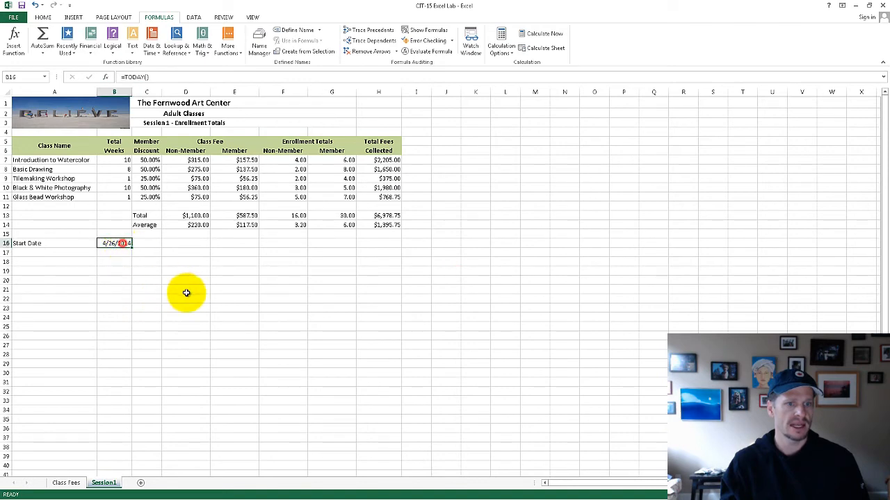
click(120, 282)
Step: Compare the Session1 sheet with the 01.PNG reference image to see which Class Enrollment chart is still required
key(alt+Tab)
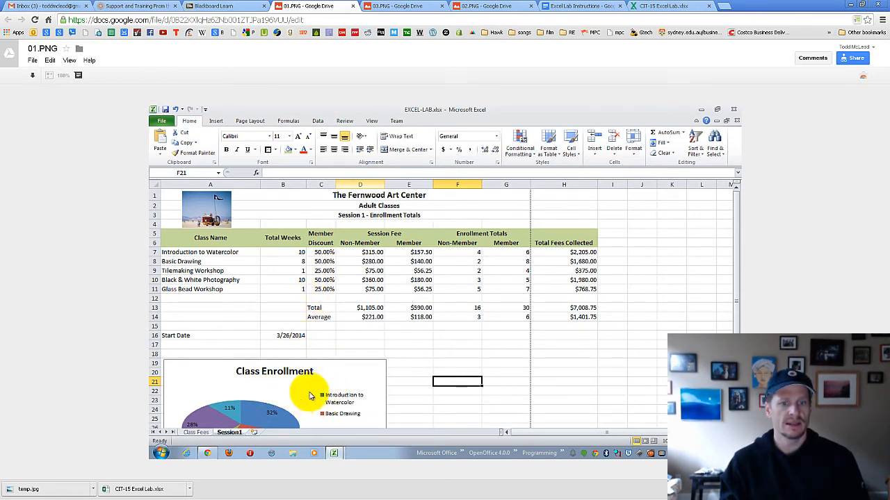
key(alt+Tab)
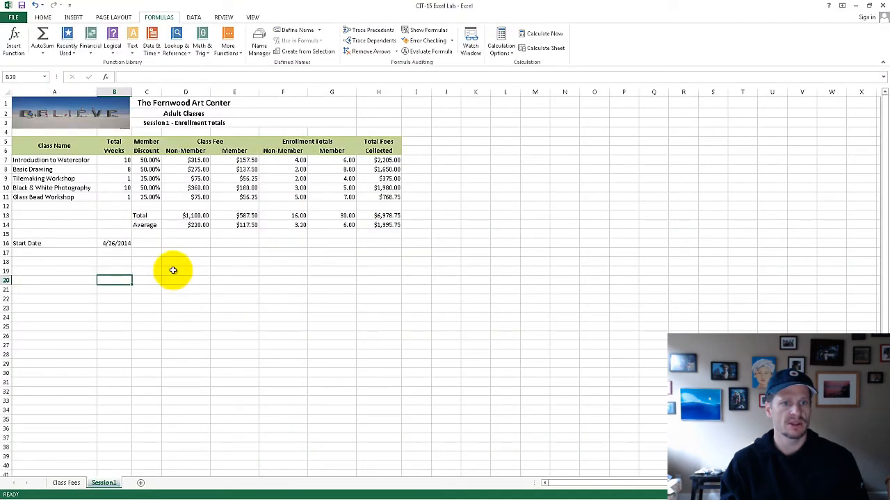
click(73, 15)
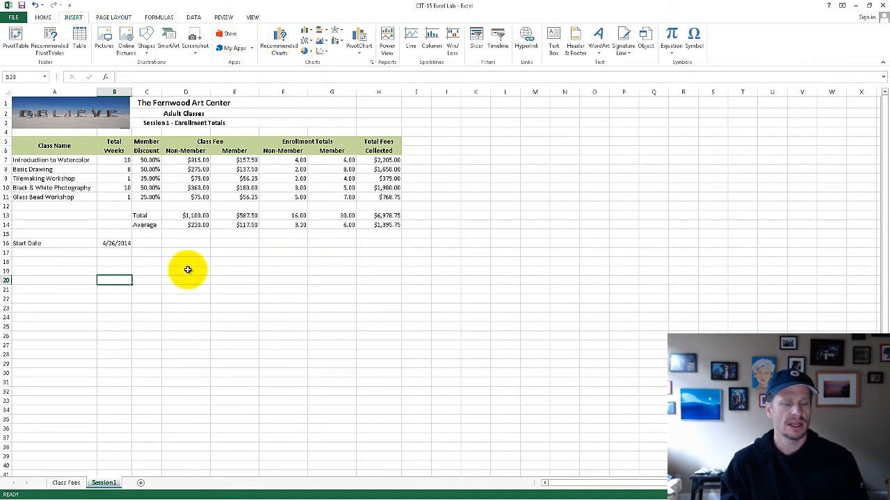
key(alt+Tab)
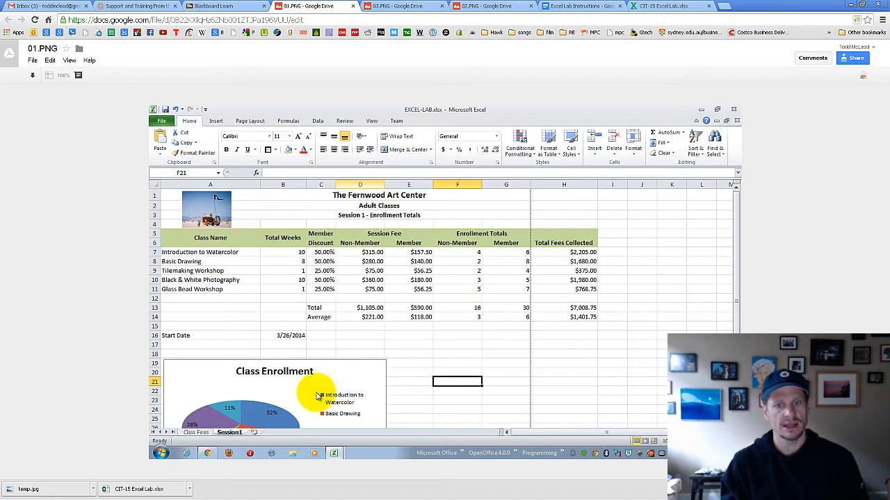
Step: Open the Excel Lab Instructions document, search it for "chart", and read the pie chart requirements in items 27 and 28
click(577, 6)
scroll(357, 338, down, 10)
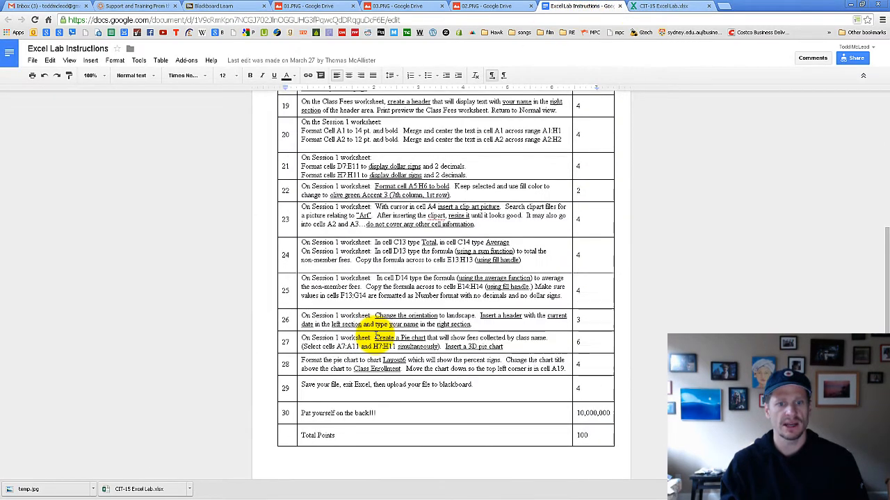
scroll(375, 338, down, 5)
scroll(376, 339, up, 5)
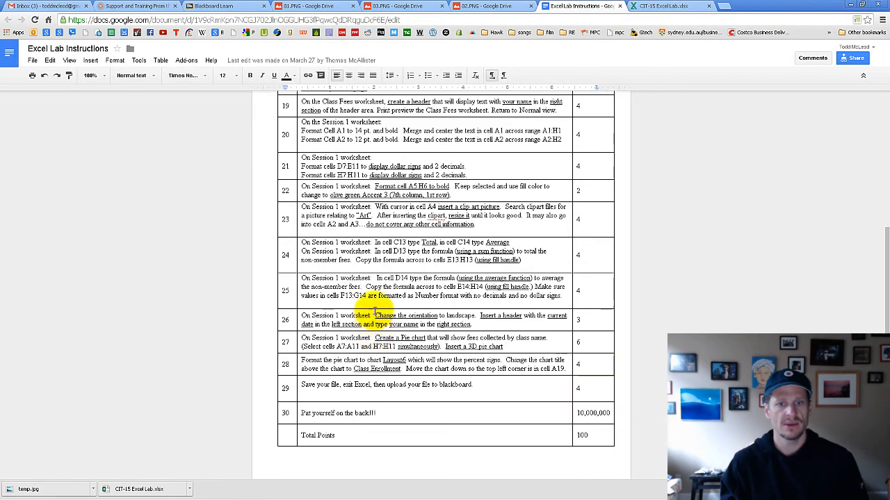
key(ctrl+f)
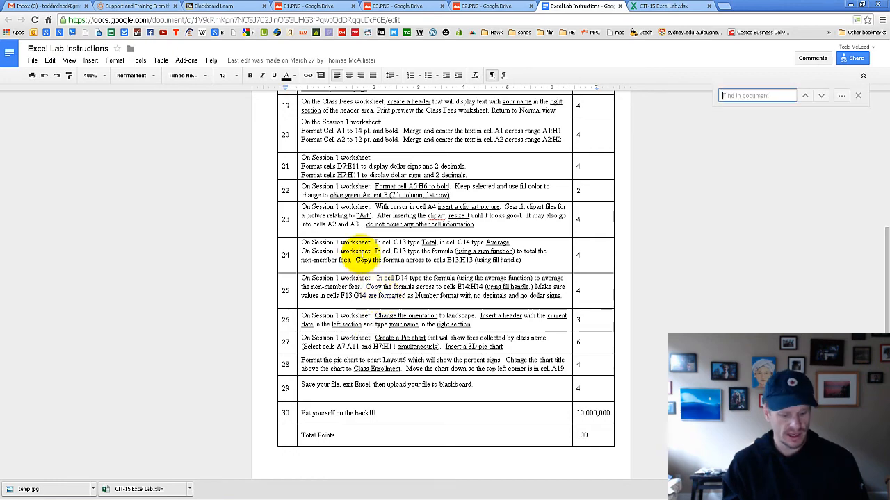
text(chart)
scroll(402, 335, down, 3)
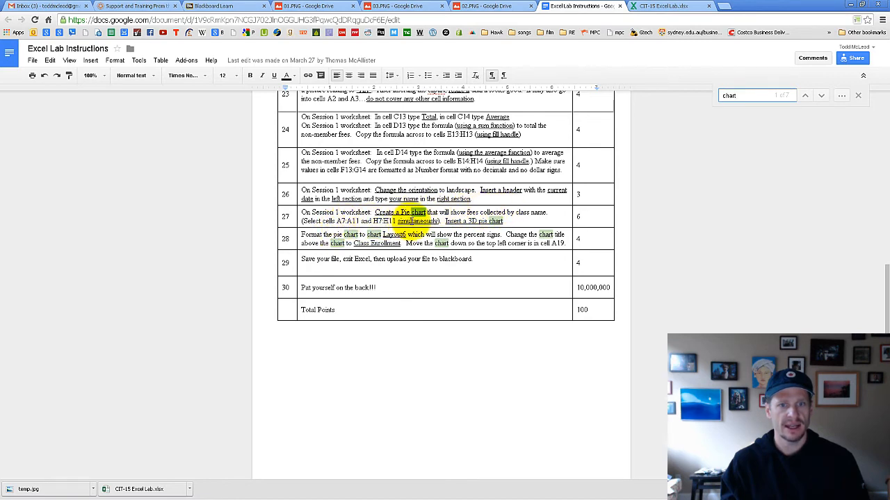
Step: Switch back to the Excel workbook and insert a 3-D pie chart from the class names A7:A11 and total fees H7:H11
key(alt+Tab)
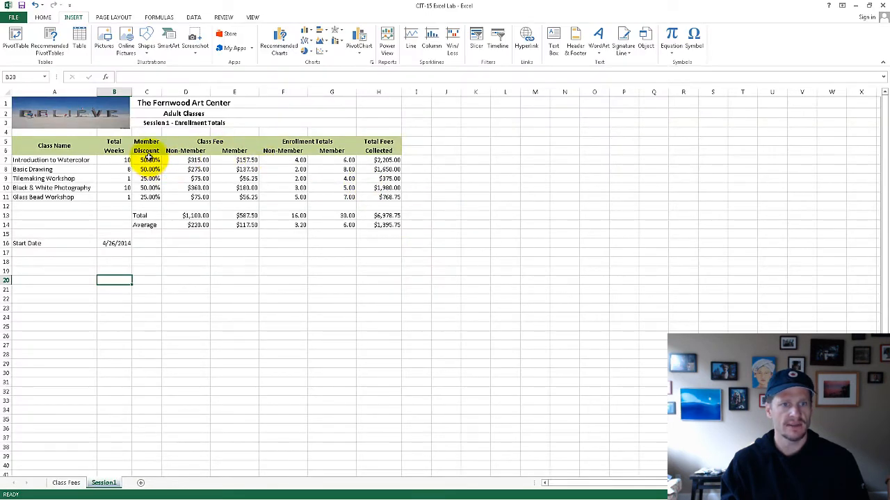
drag(65, 161, 71, 195)
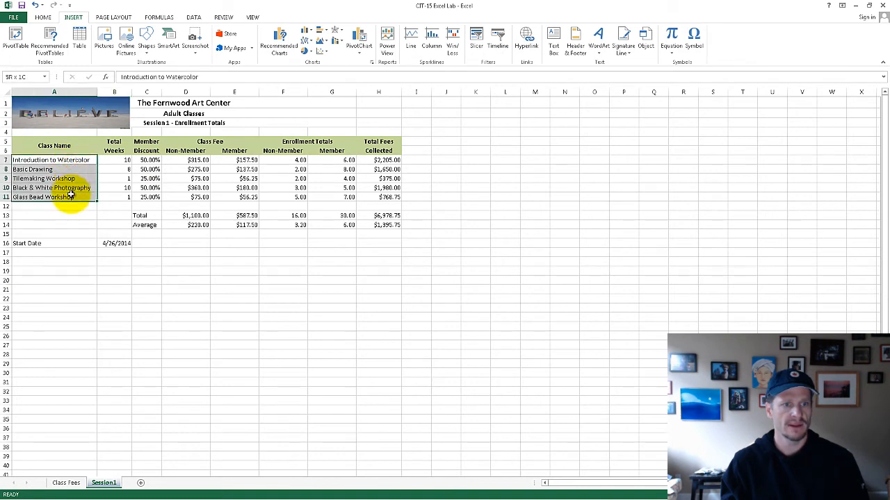
drag(383, 161, 382, 196)
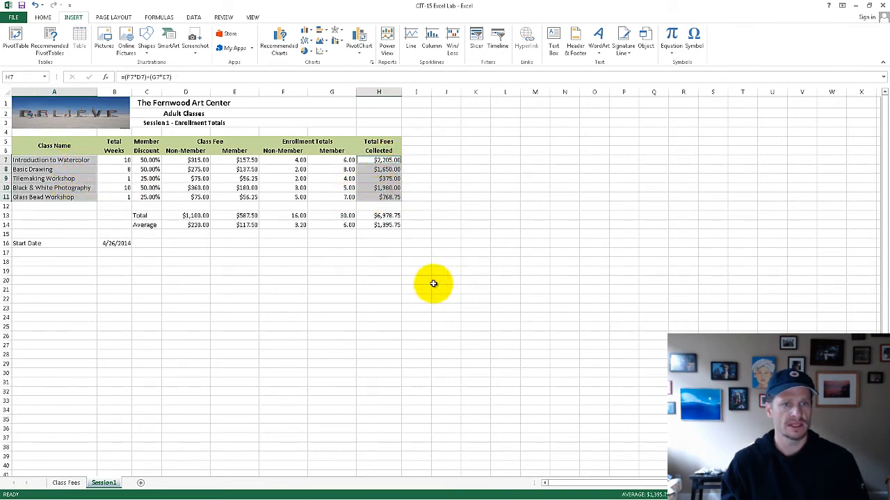
click(251, 291)
drag(75, 160, 69, 196)
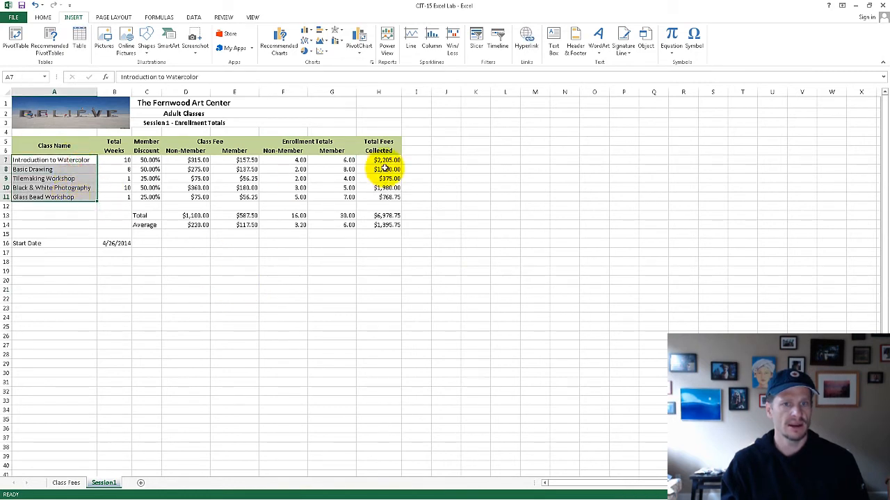
drag(383, 161, 387, 197)
drag(80, 161, 73, 196)
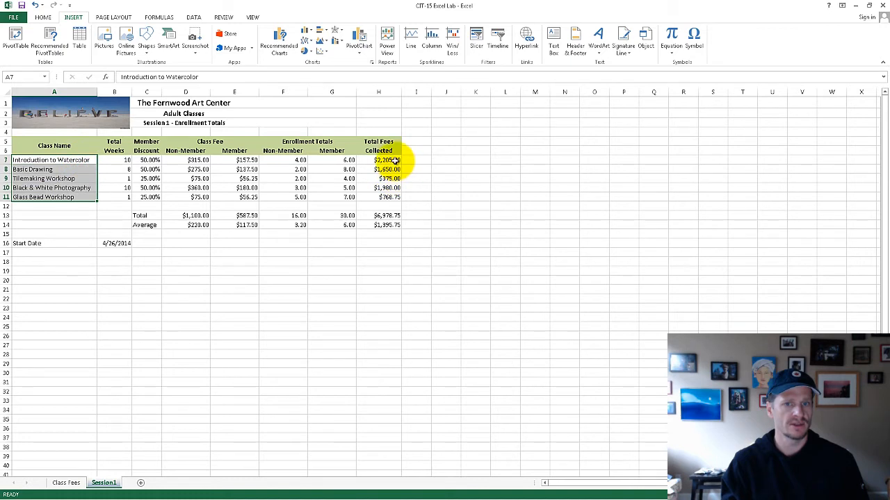
drag(388, 160, 395, 198)
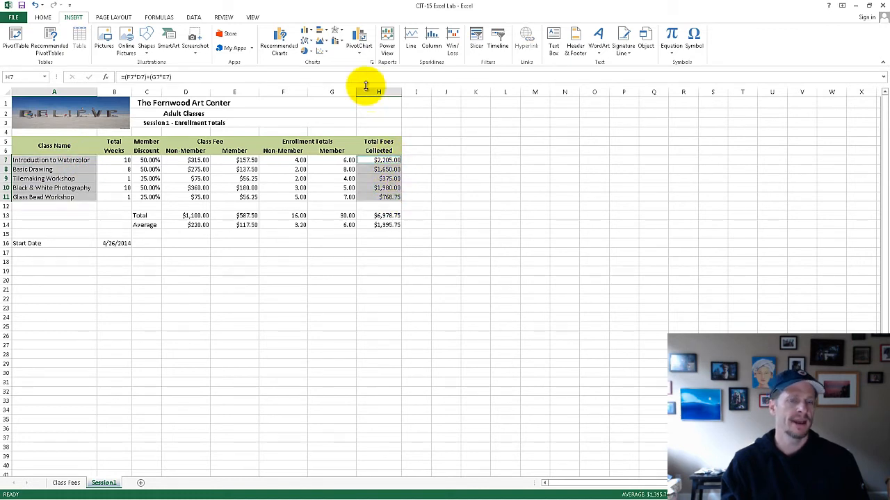
click(307, 51)
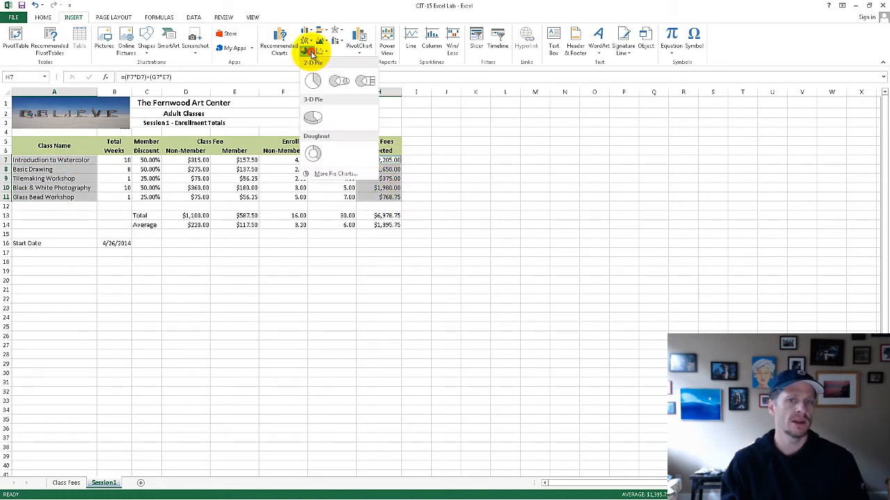
click(314, 119)
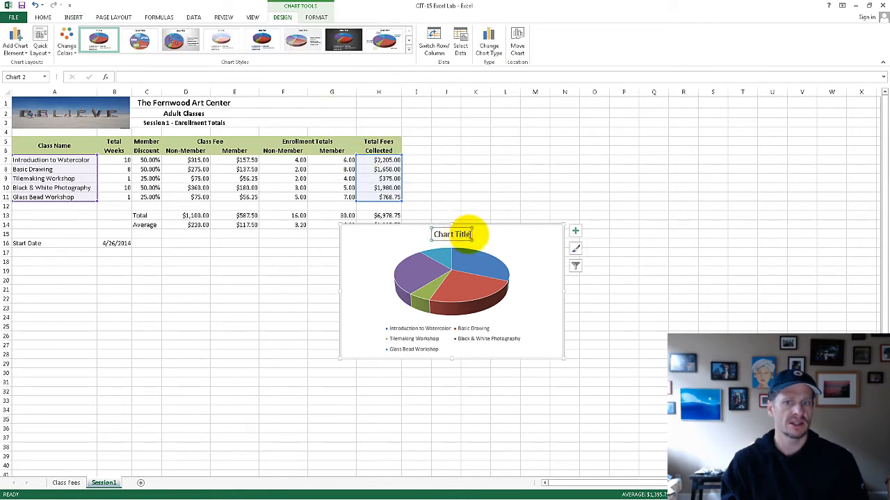
Step: Check the required chart title in the instructions and reference image, and title the pie chart Class Enrollment
key(alt+Tab)
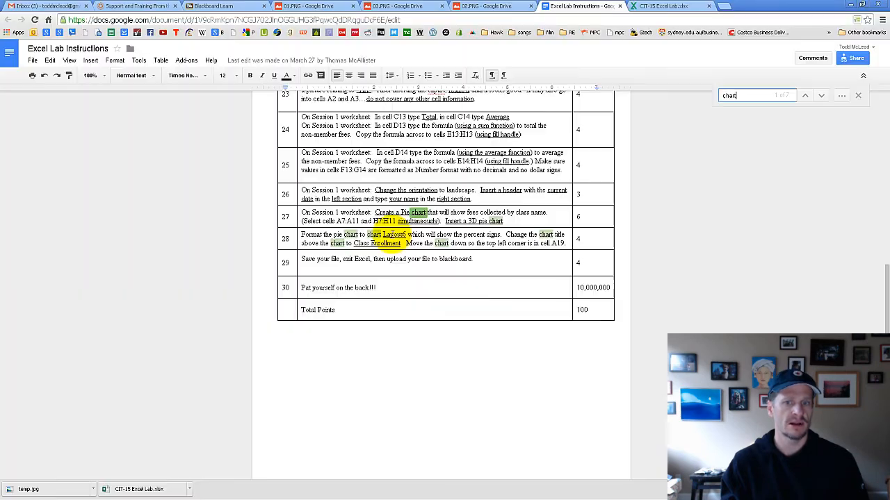
click(299, 5)
key(alt+Tab)
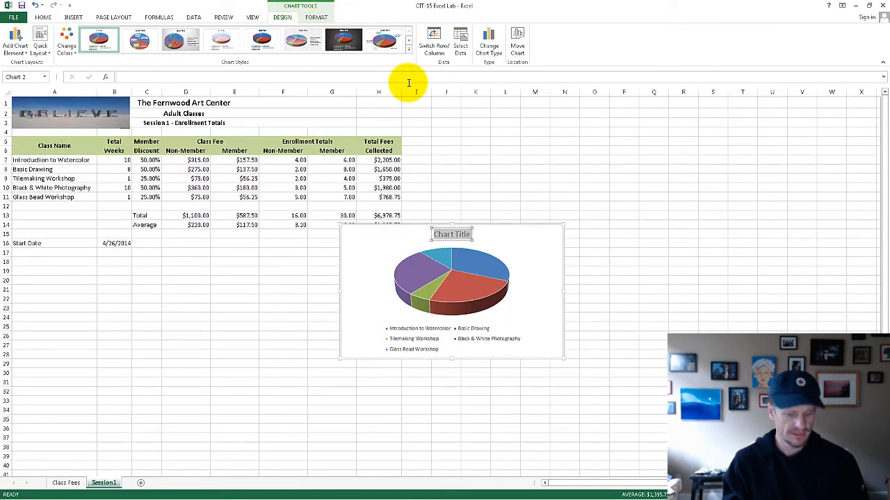
text(Class Enrollment)
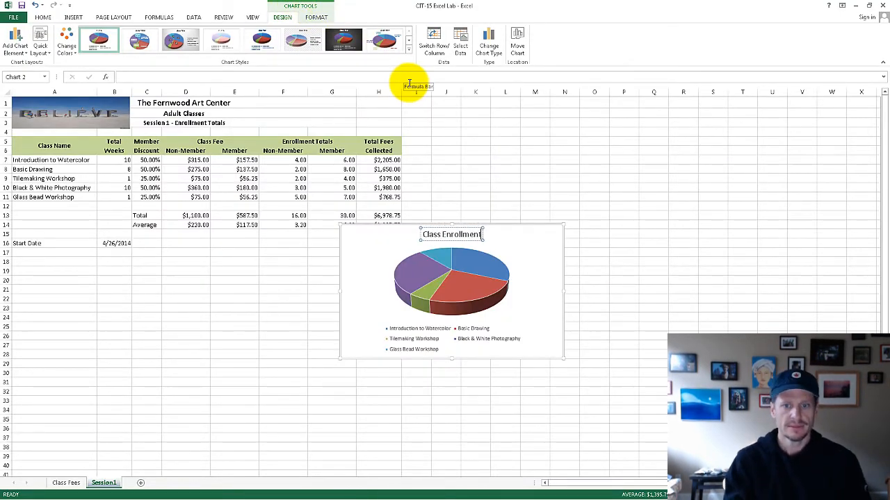
click(381, 230)
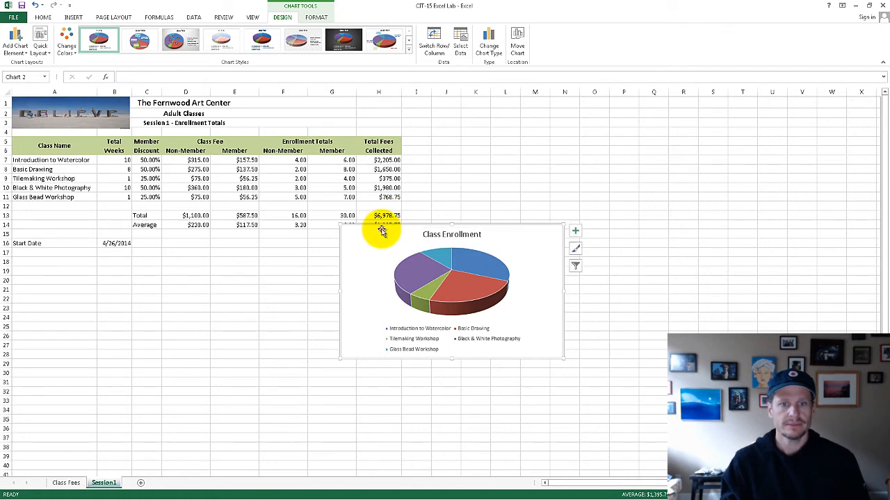
Step: Move the chart so its upper-left corner sits in cell A19, matching 01.PNG, and enlarge it to reach column G and row 37
drag(381, 230, 145, 303)
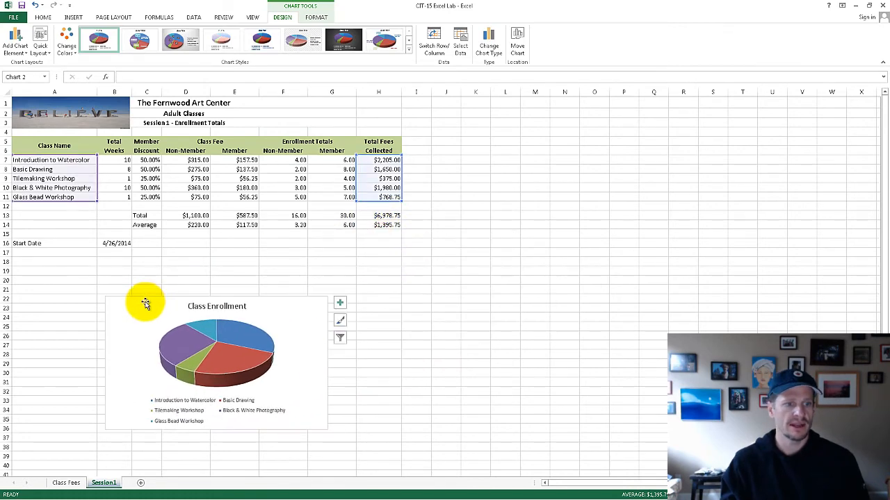
key(alt+Tab)
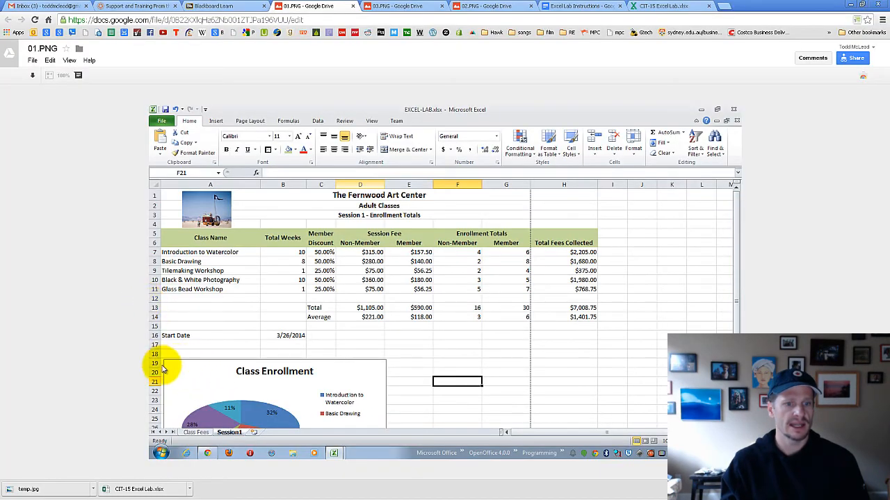
key(alt+Tab)
drag(124, 304, 30, 271)
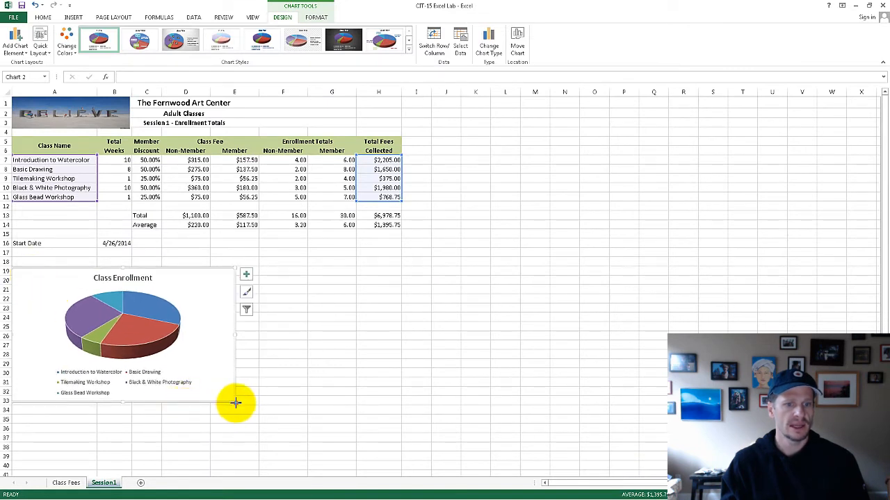
drag(236, 403, 321, 333)
Step: Try moving the chart legend beside the pie, undo the move, and view the legend's formatting options
click(301, 427)
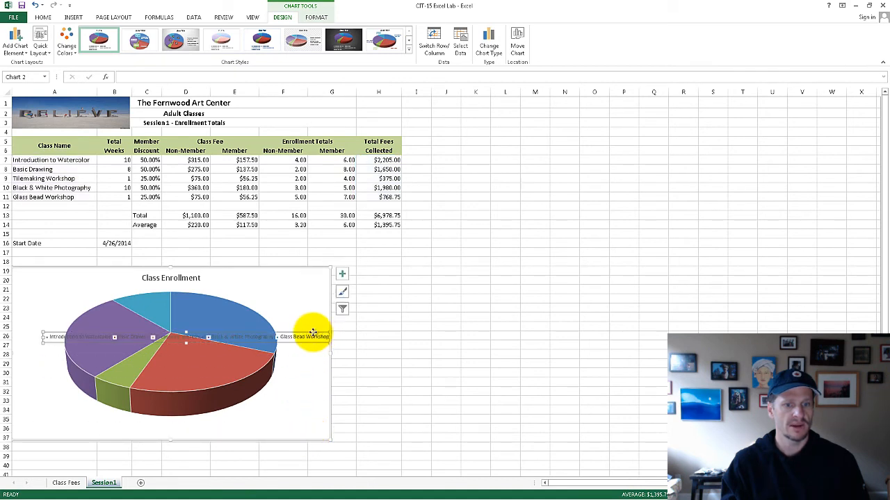
key(ctrl+z)
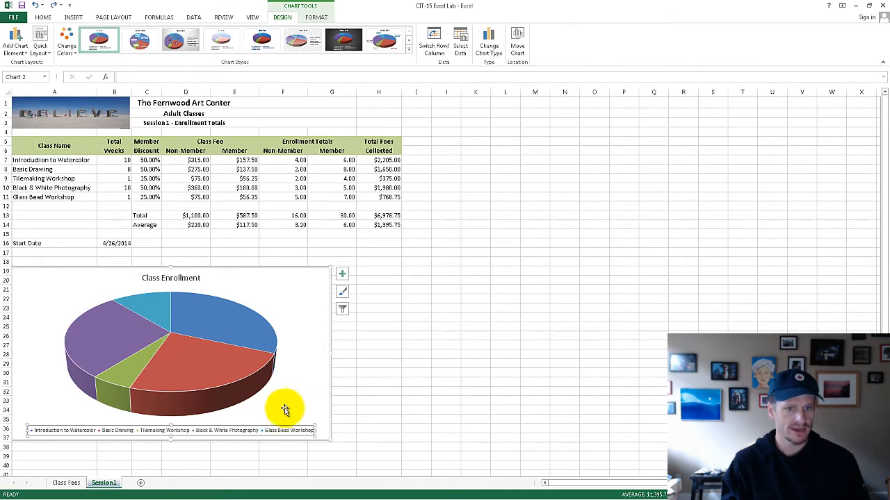
right_click(285, 431)
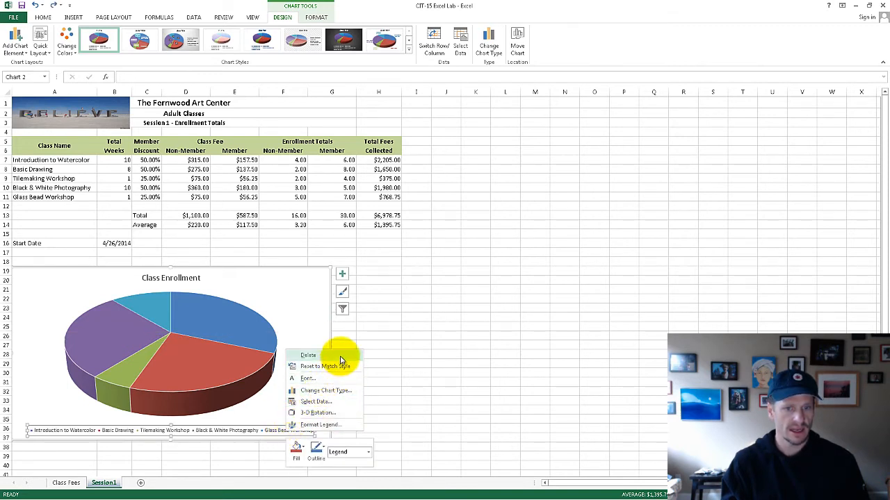
click(472, 325)
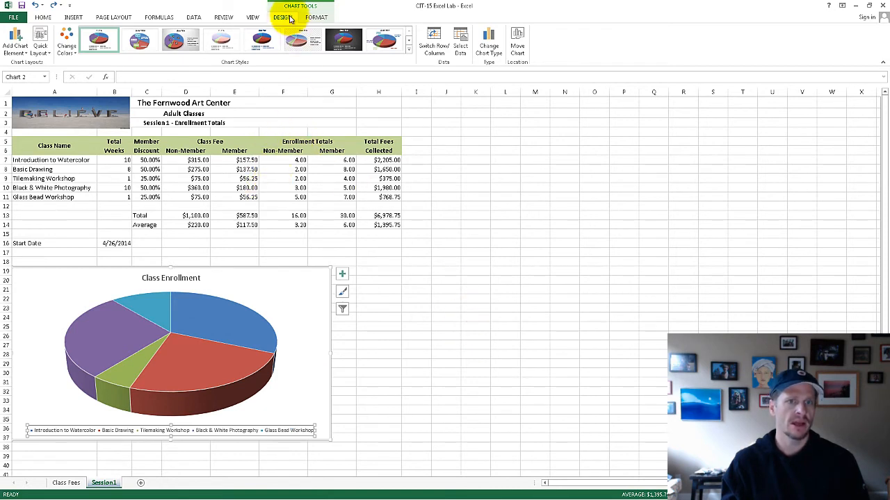
Step: Apply chart quick layout 6 to the Class Enrollment pie chart to show percentages with the legend beside the pie
click(315, 285)
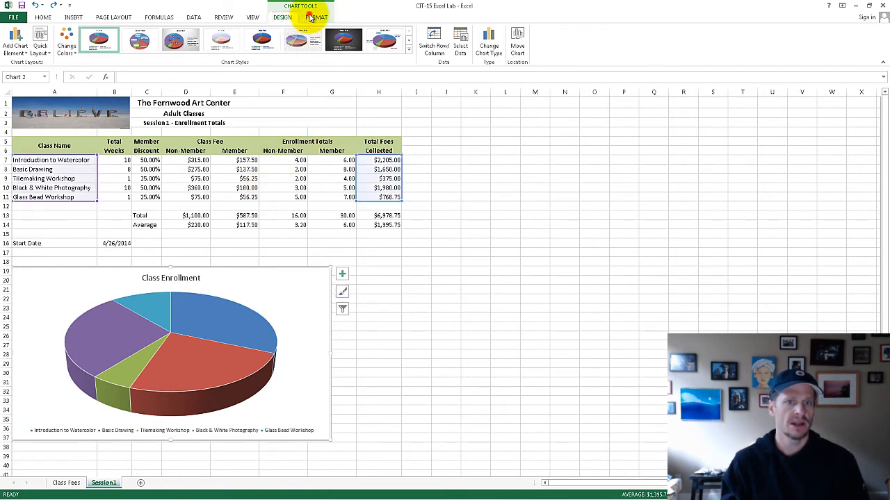
click(313, 17)
click(282, 18)
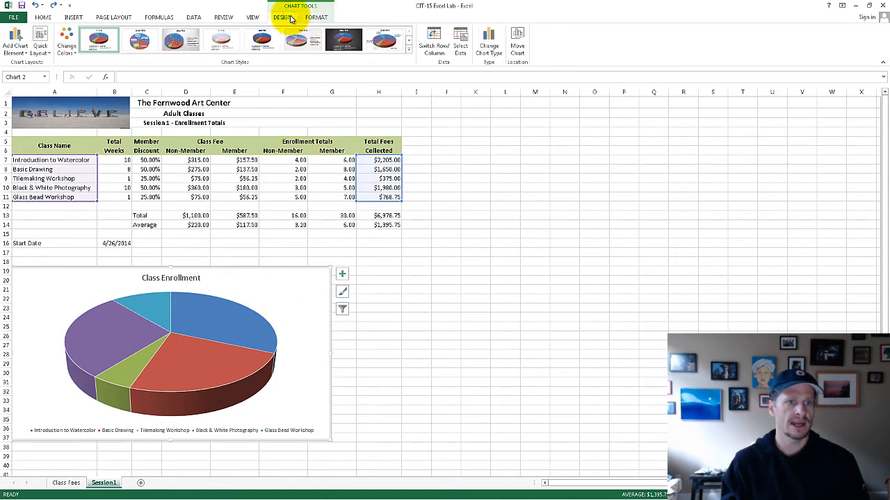
click(46, 54)
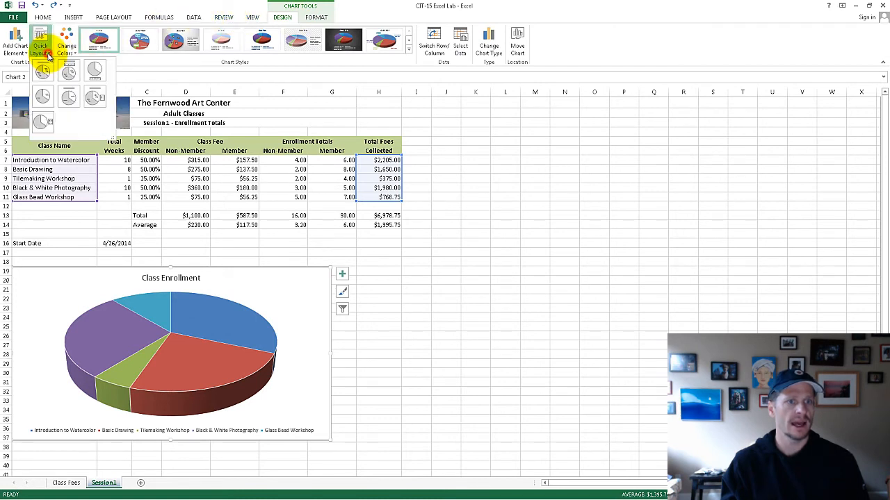
click(98, 105)
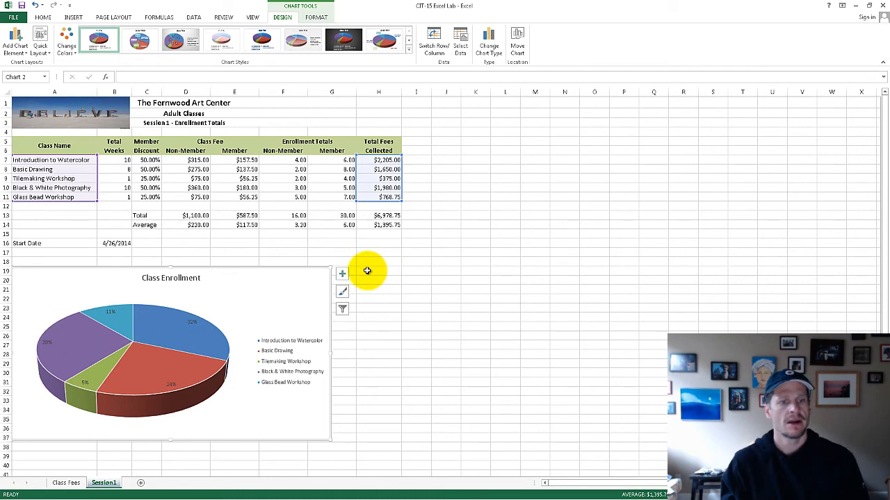
Step: Compare the Class Enrollment chart's layout, percentages and legend with the 01.PNG reference image
key(alt+Tab)
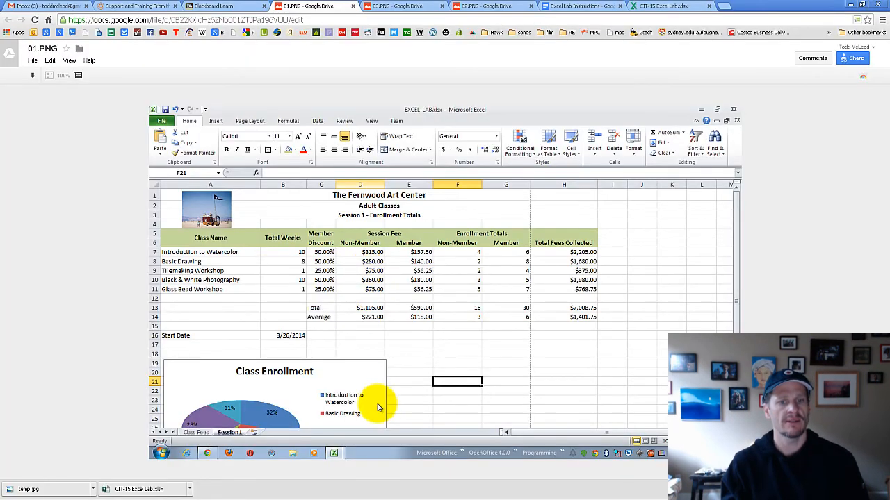
key(alt+Tab)
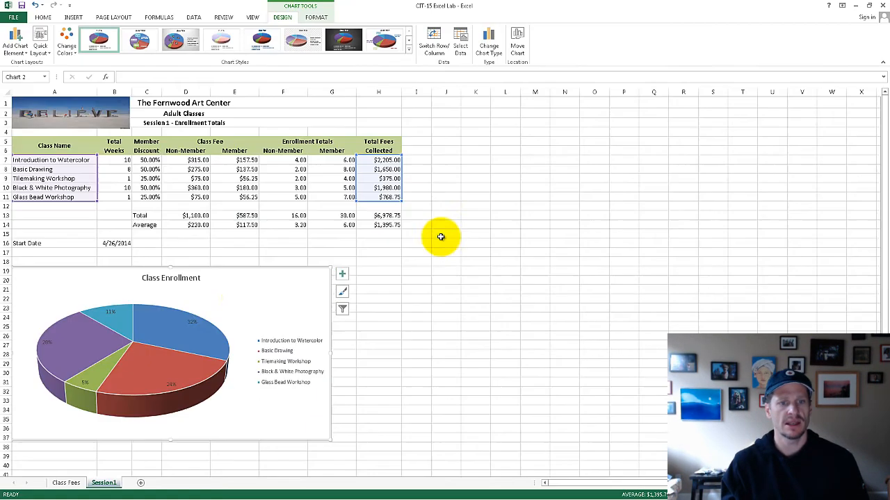
key(alt+Tab)
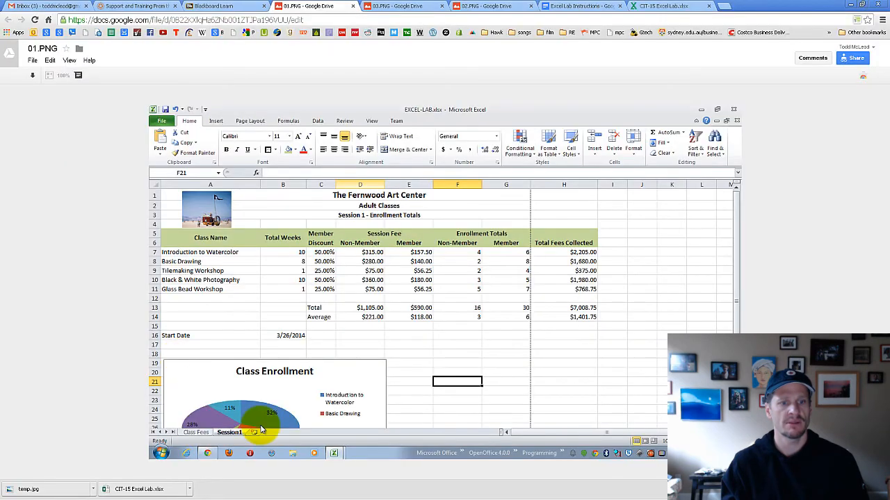
key(alt+Tab)
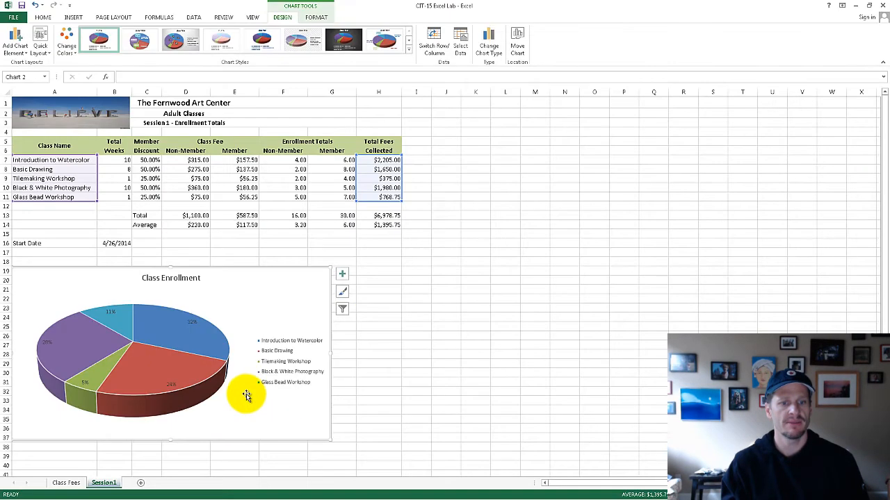
Step: Check the empty Class Fees sheet and examine the 03.PNG and 02.PNG reference images for its intended content
click(79, 484)
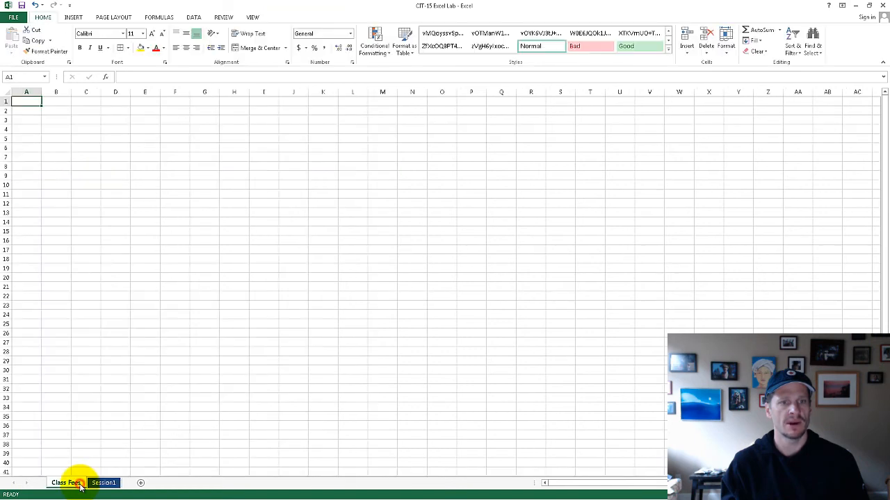
click(110, 485)
click(79, 484)
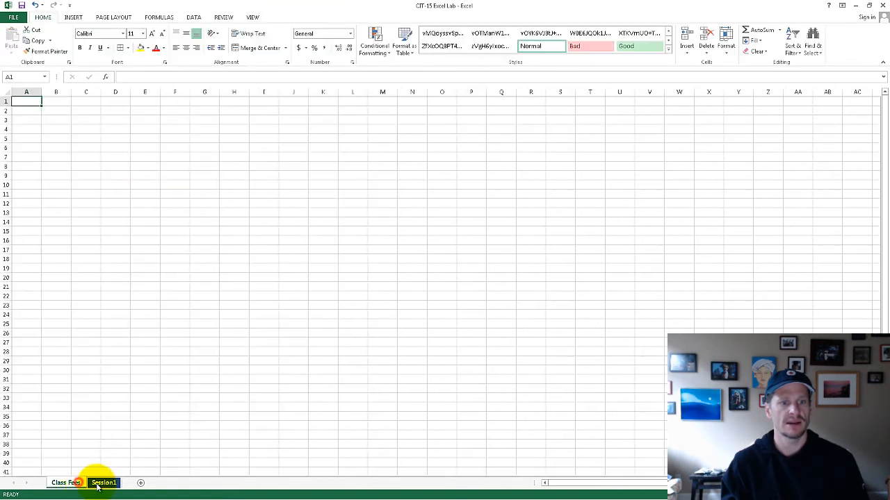
click(97, 483)
key(alt+Tab)
click(395, 7)
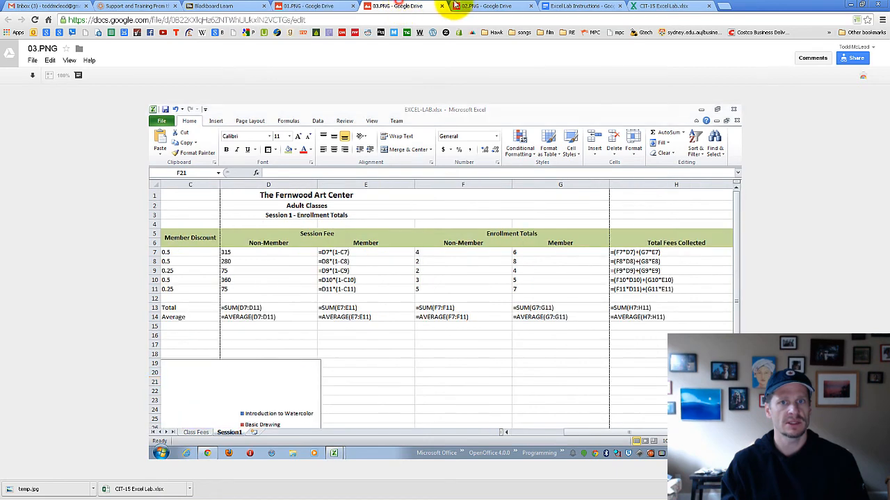
click(492, 6)
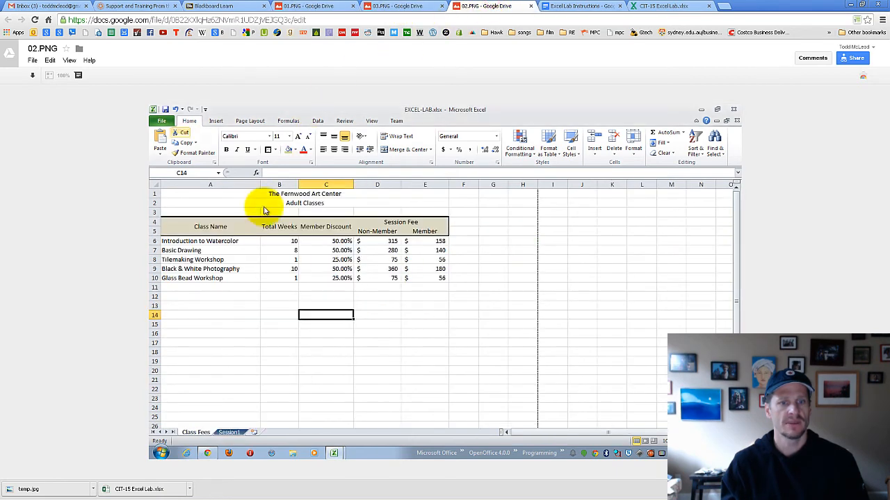
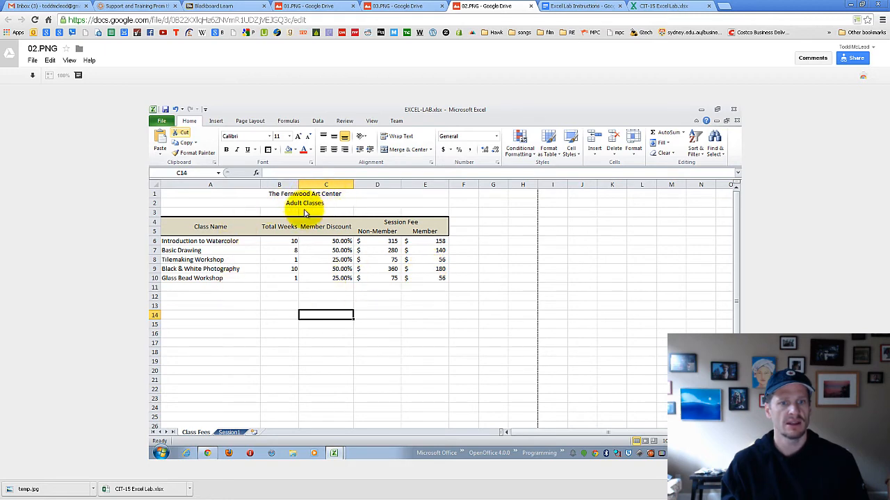
key(alt+Tab)
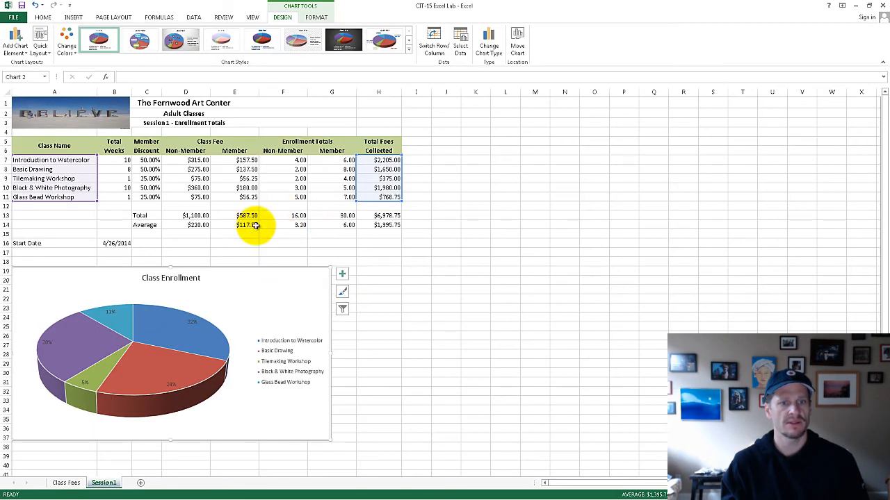
Step: Copy the range A1:G11 from the Session1 sheet and paste it into the Class Fees sheet starting at A1
drag(250, 198, 7, 61)
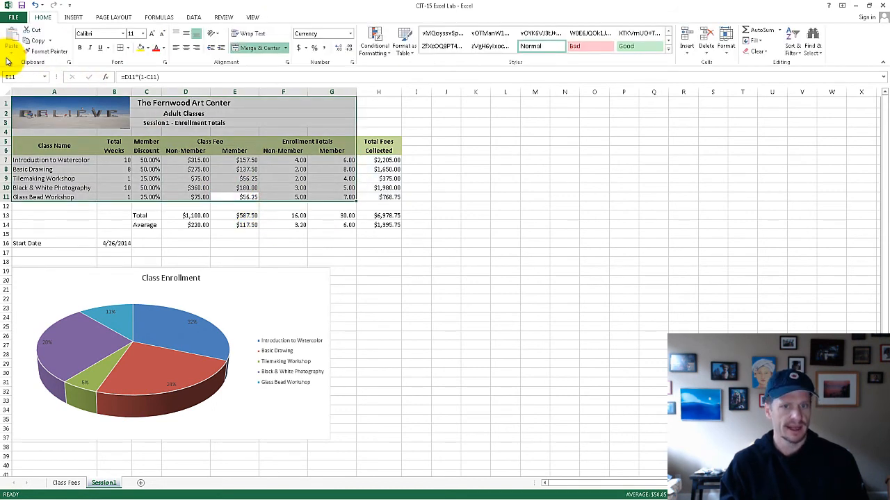
key(ctrl+c)
click(69, 482)
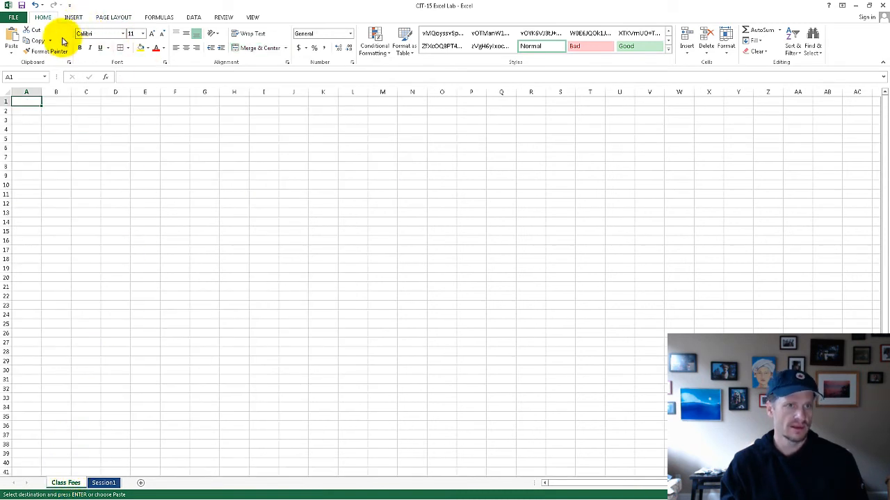
click(11, 54)
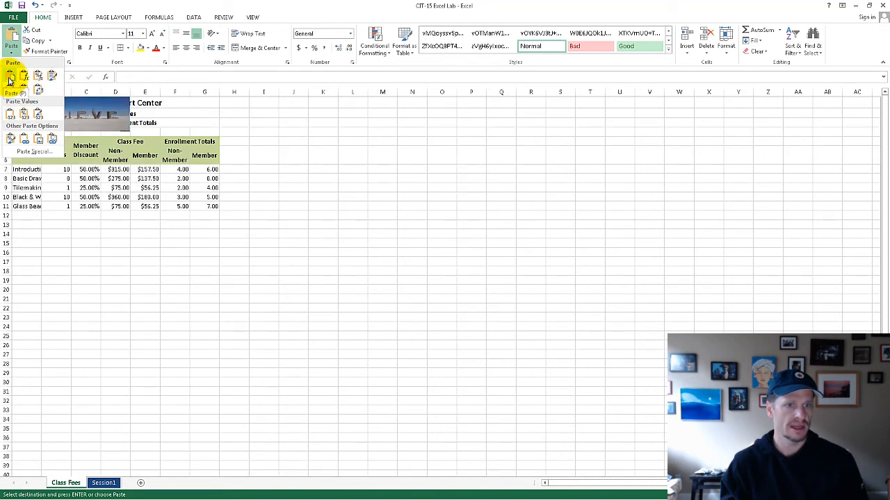
click(10, 81)
Step: Delete the pasted picture and the "Session 1 - Enrollment Totals" row from the Class Fees sheet, following 02.PNG
click(109, 124)
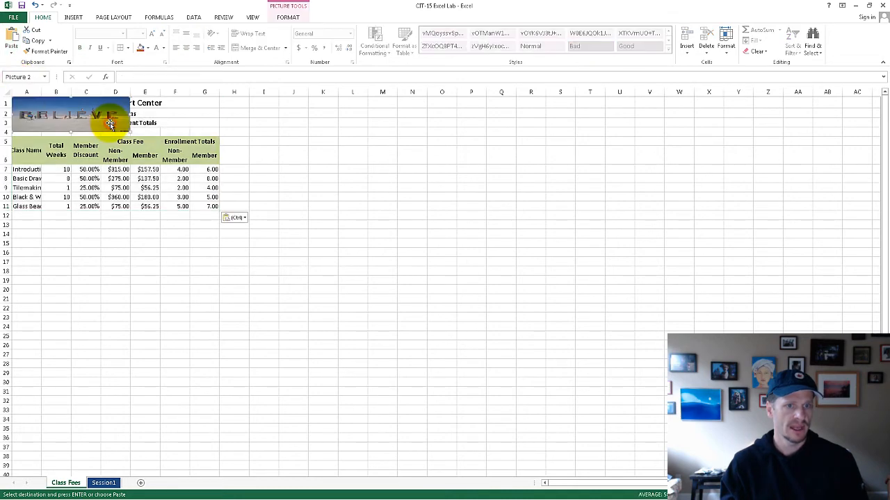
key(Delete)
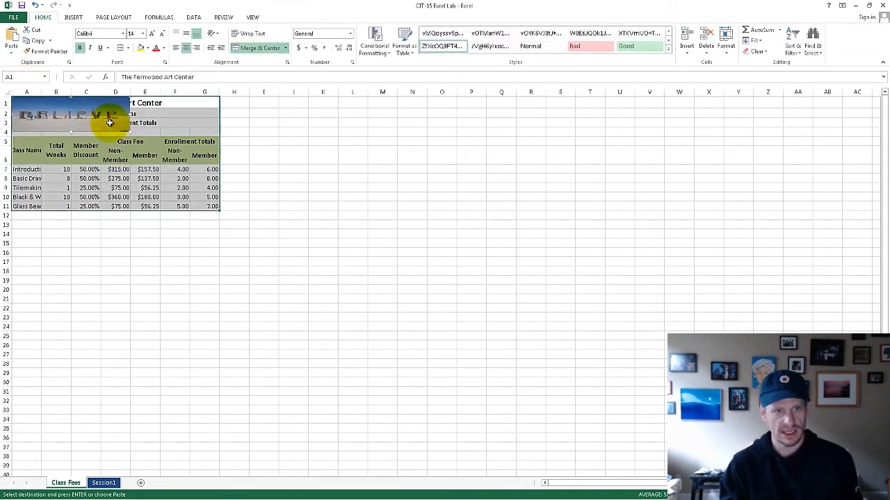
click(299, 208)
key(alt+Tab)
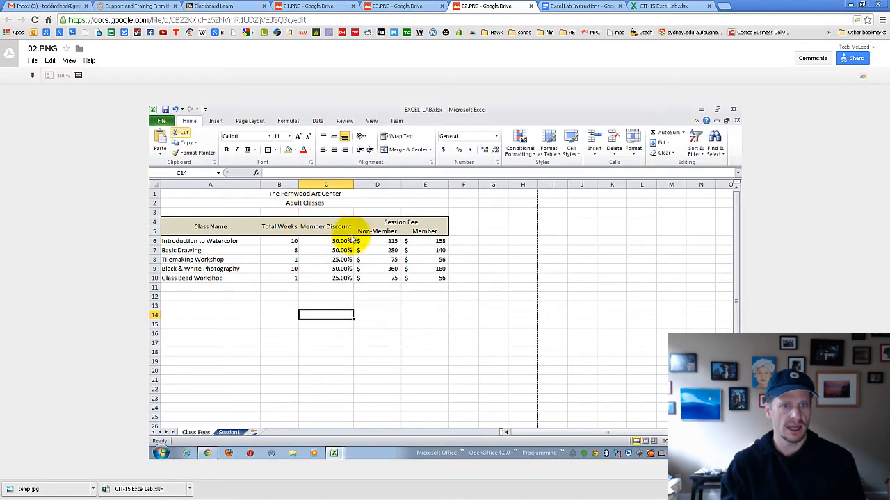
key(alt+Tab)
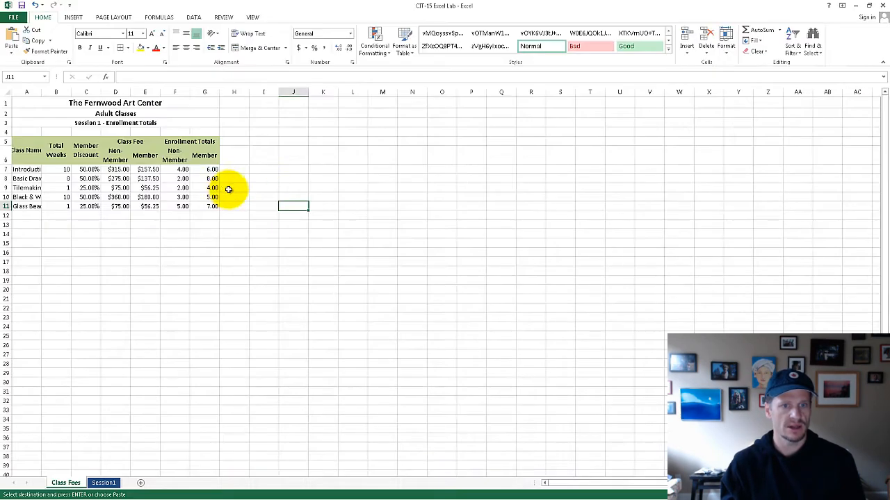
right_click(4, 123)
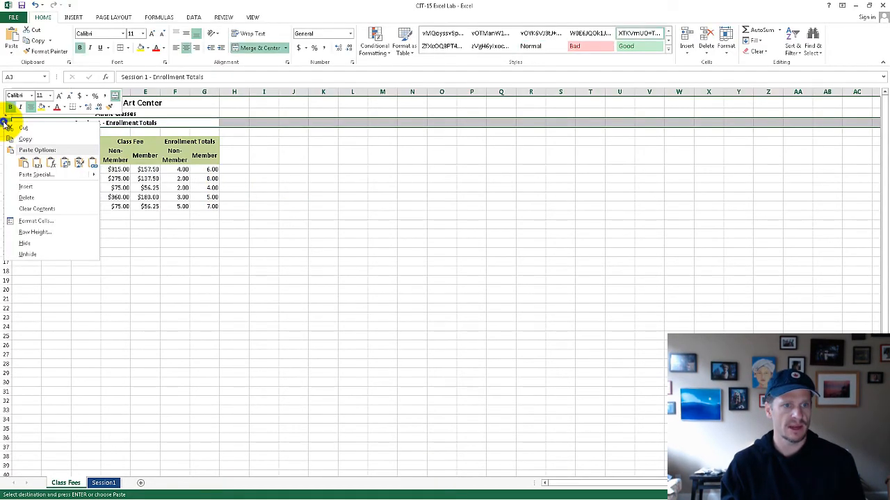
click(40, 194)
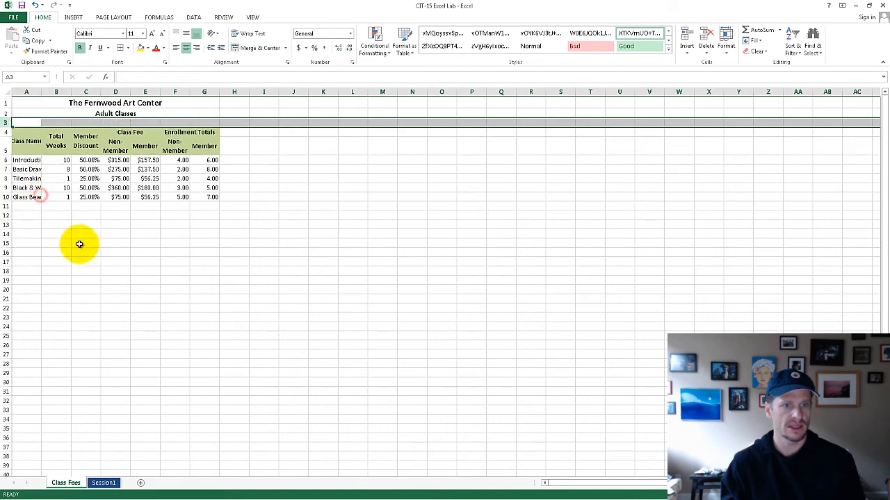
click(63, 207)
Step: Unmerge the two title rows on Class Fees and merge and center them again across A1:E1 and A2:E2
key(alt+Tab)
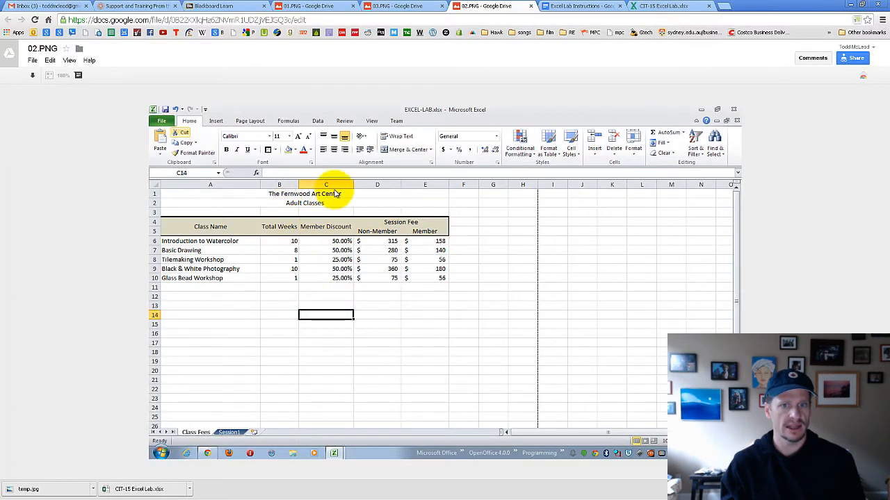
key(alt+Tab)
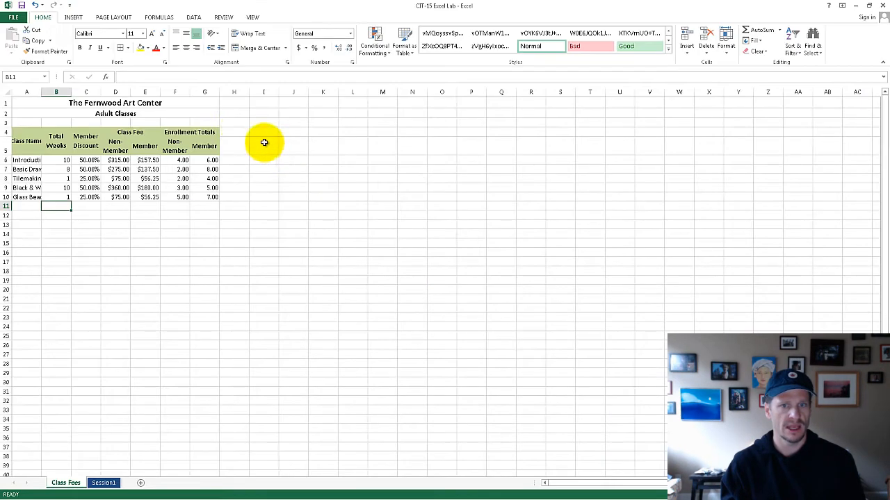
click(213, 104)
click(248, 54)
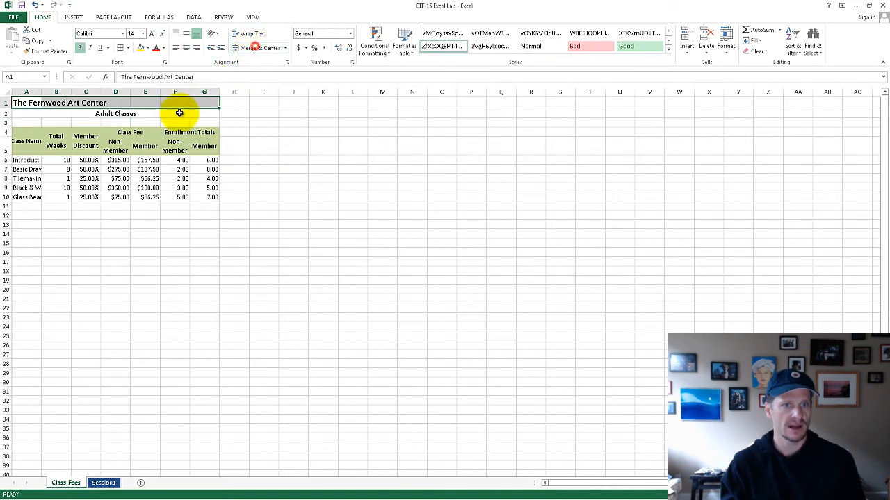
click(175, 113)
click(256, 48)
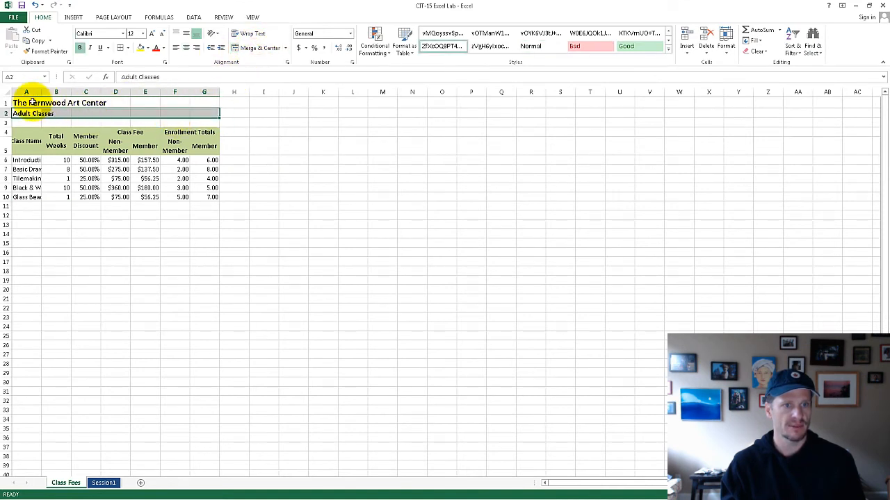
drag(21, 103, 146, 103)
click(262, 50)
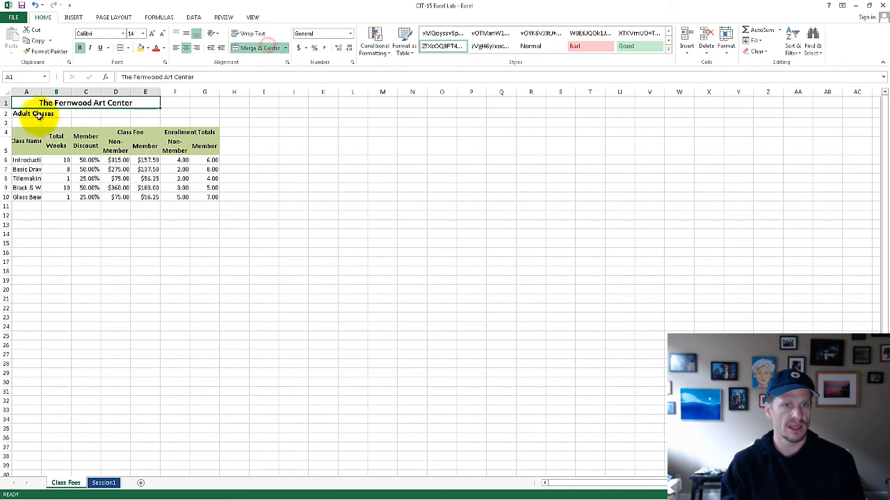
drag(39, 113, 143, 113)
click(254, 49)
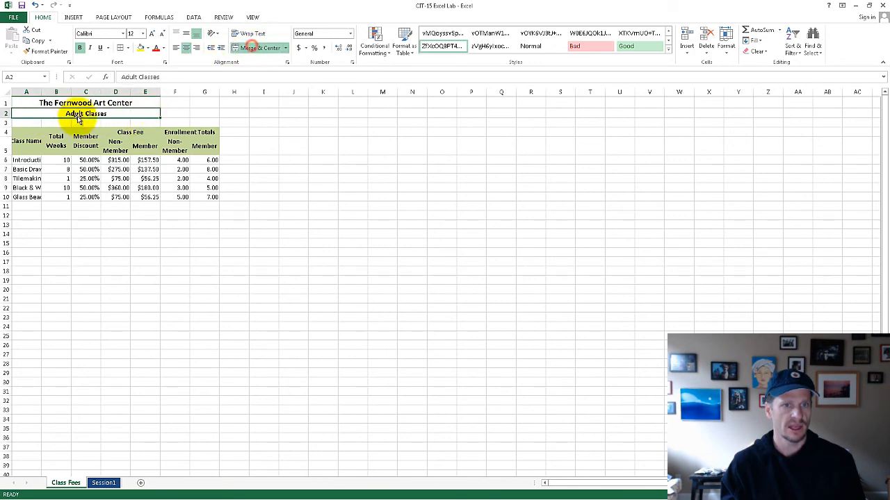
Step: Set the titles in rows 1 and 2 of Class Fees to font size 11 and remove their bold formatting
click(79, 103)
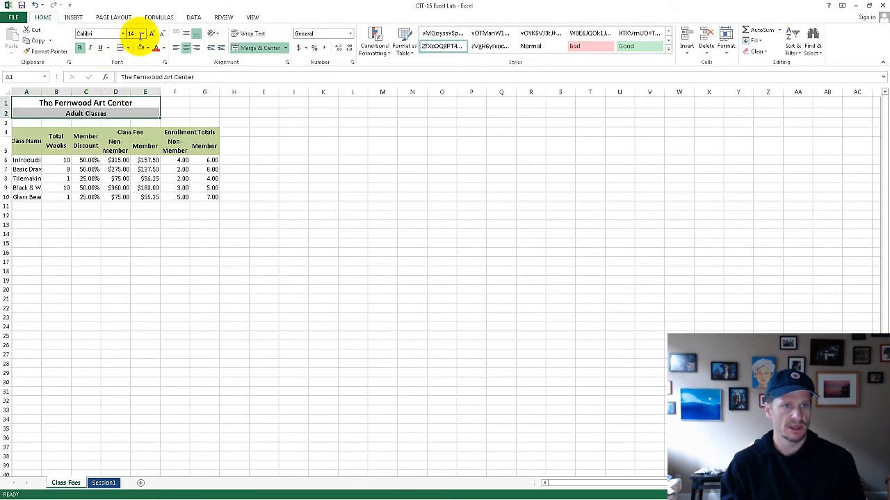
click(143, 33)
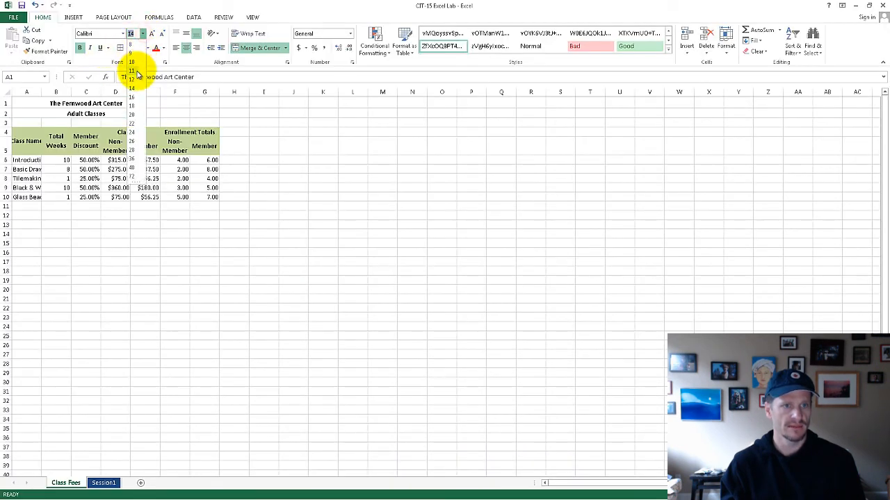
click(137, 71)
click(80, 47)
click(214, 126)
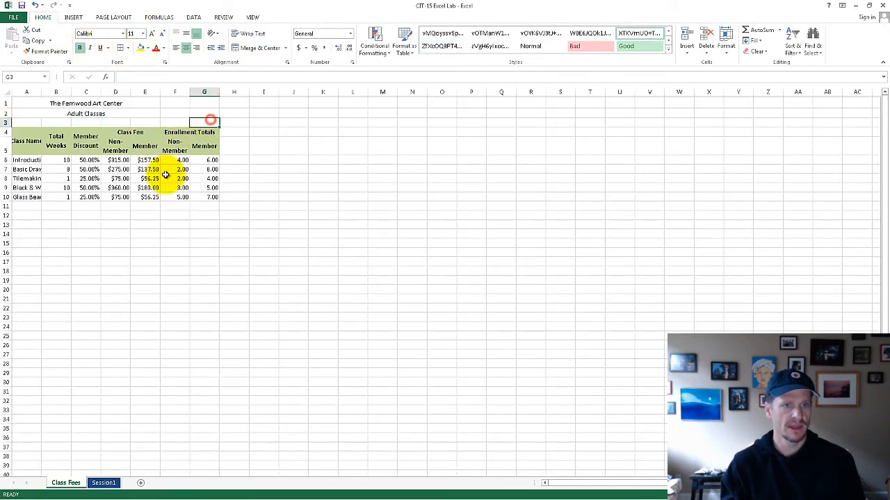
Step: Delete the Enrollment Totals columns F and G from Class Fees to match 02.PNG, and widen columns A, D and E
key(alt+Tab)
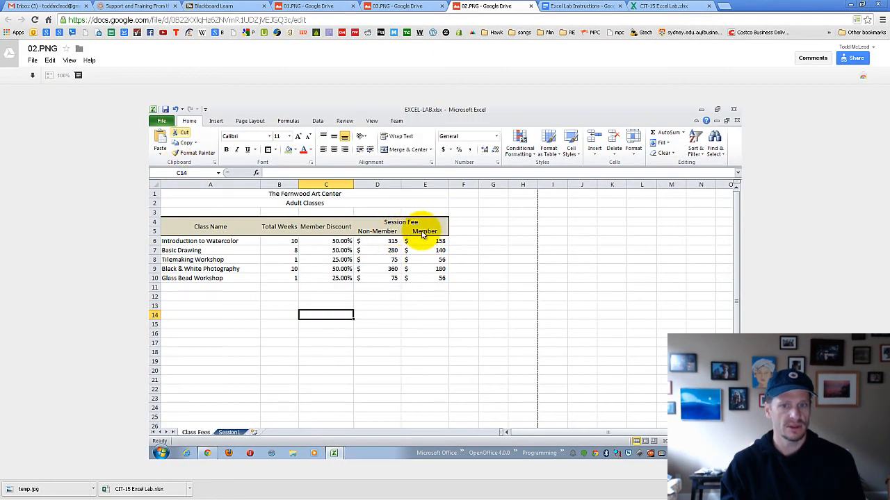
key(alt+Tab)
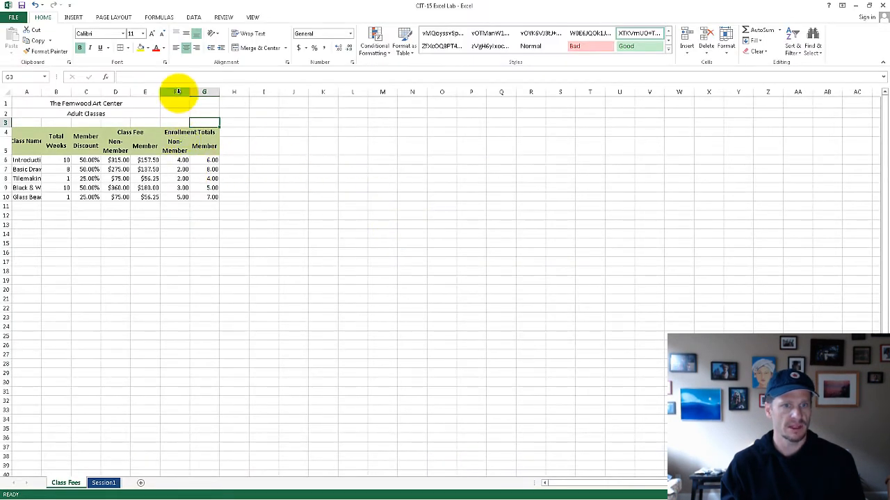
drag(178, 92, 203, 91)
right_click(197, 110)
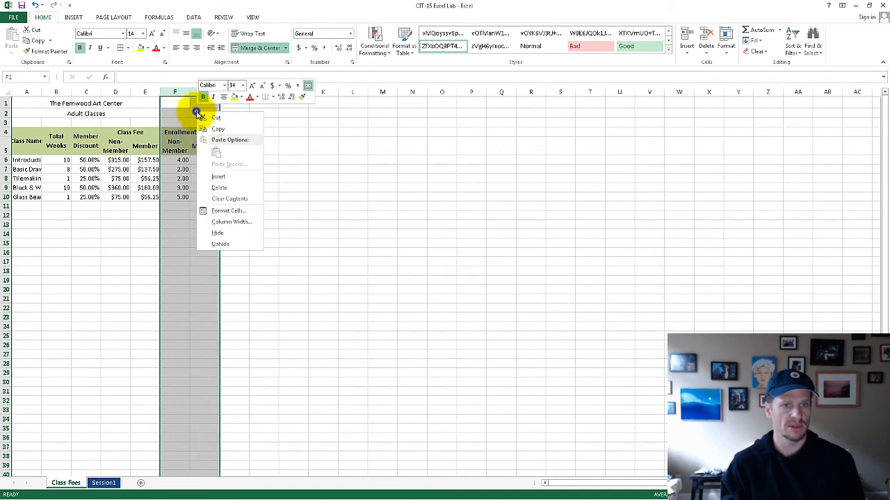
click(227, 189)
click(240, 240)
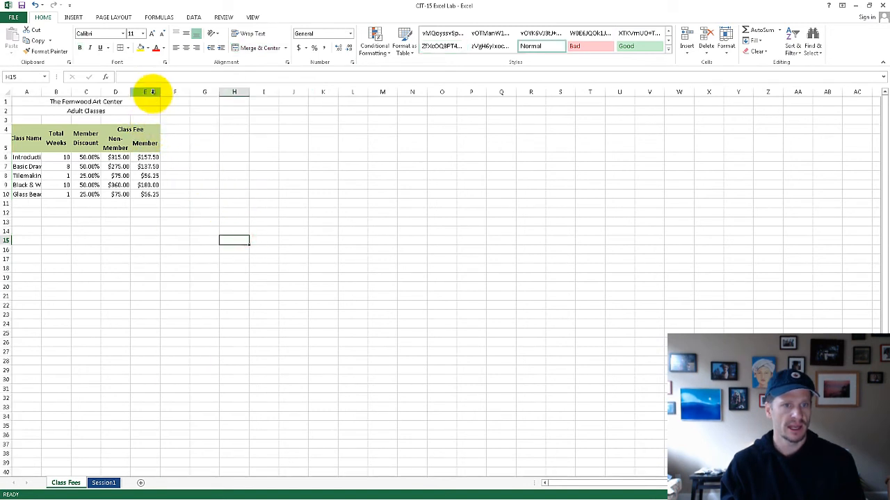
drag(42, 92, 70, 92)
drag(144, 92, 169, 92)
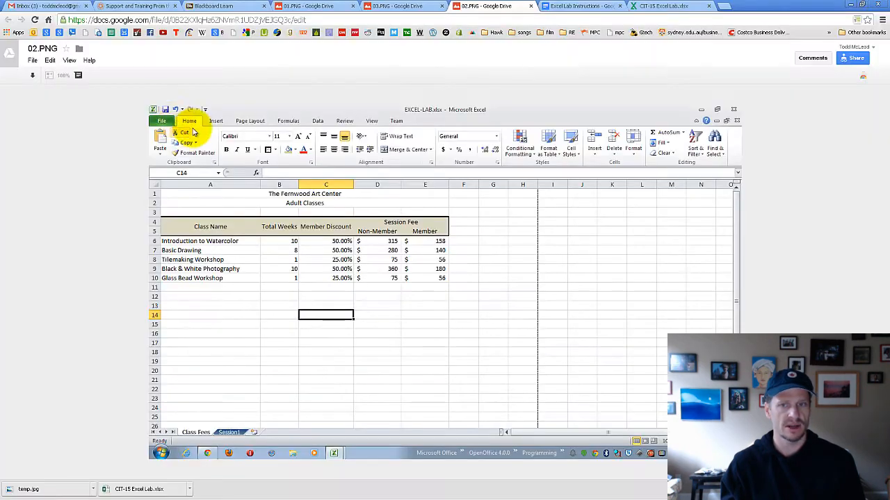
Step: Look up the column widths in the Excel Lab Instructions and set column A on Class Fees to a width of 30
click(596, 6)
scroll(522, 167, up, 3)
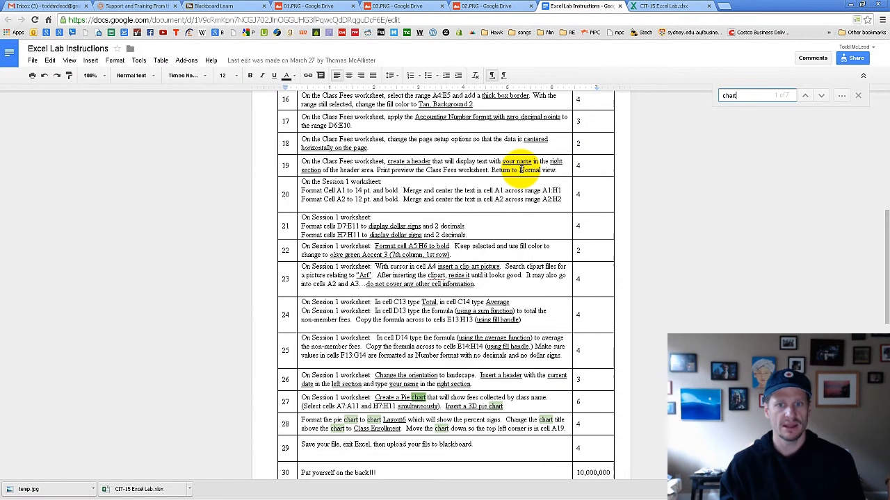
click(857, 95)
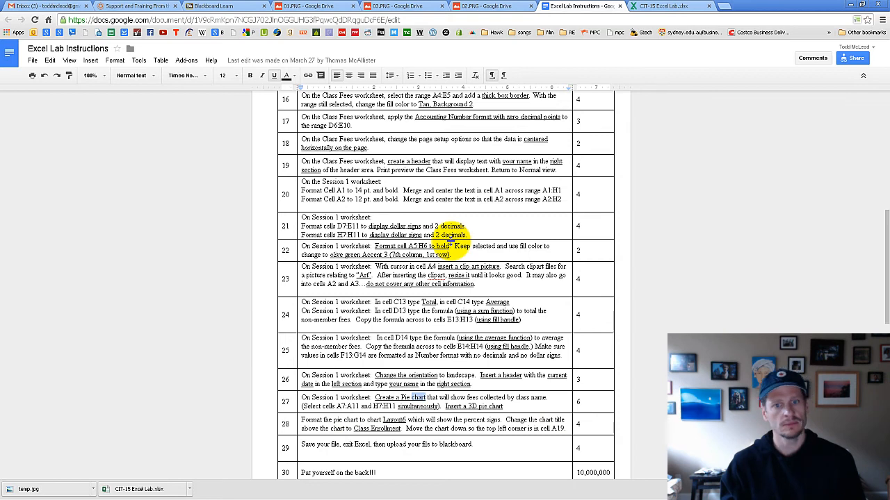
scroll(450, 240, up, 5)
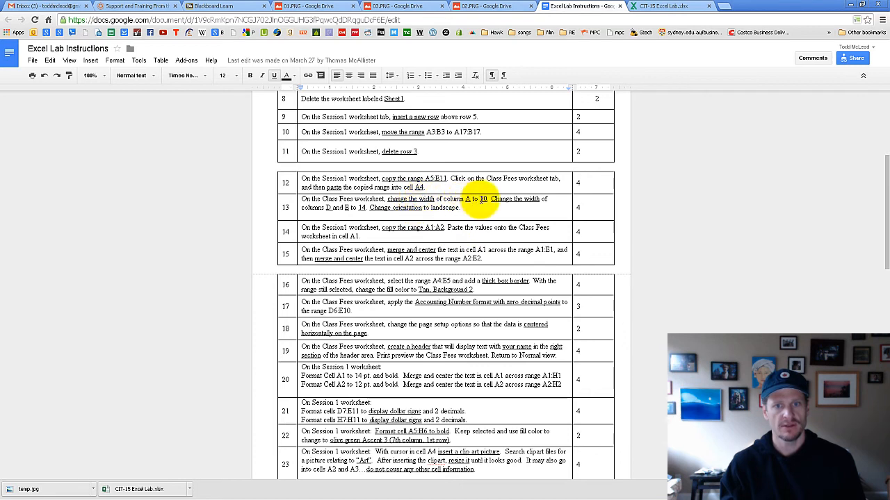
key(alt+Tab)
click(42, 91)
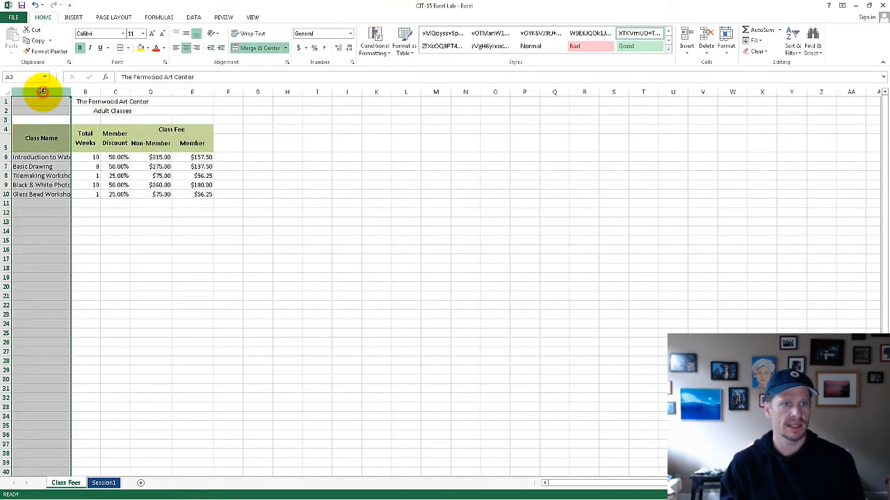
right_click(42, 92)
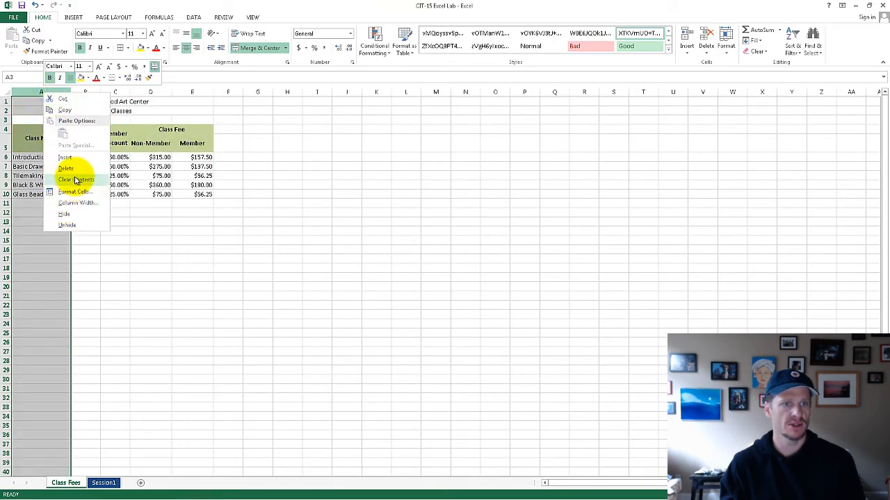
click(78, 203)
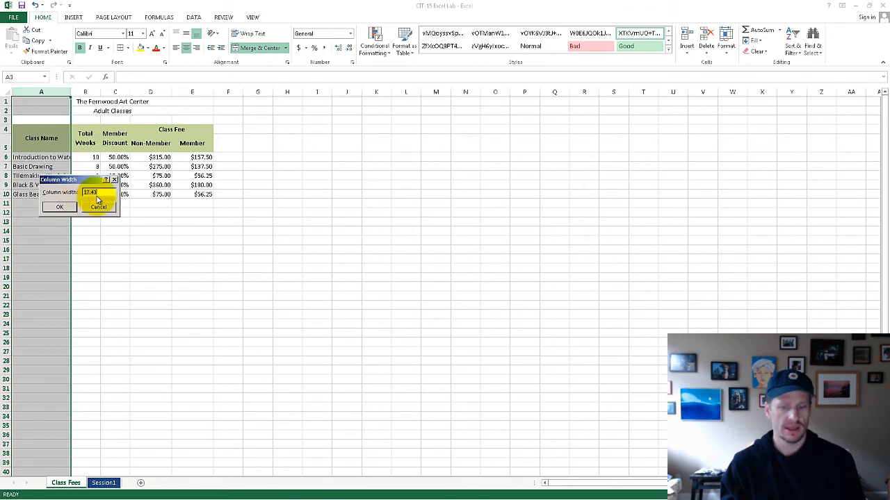
key(Return)
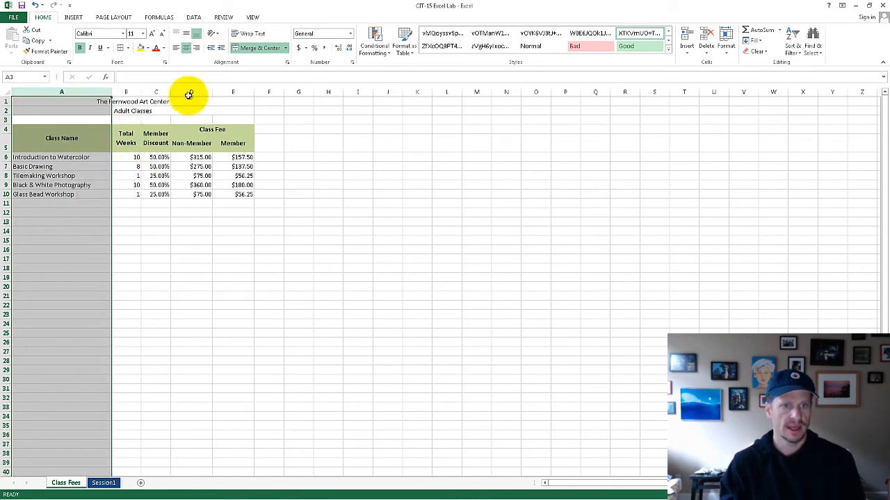
Step: Set the width of columns D and E on Class Fees to 14, as the Excel Lab Instructions specify
drag(188, 92, 241, 93)
right_click(231, 102)
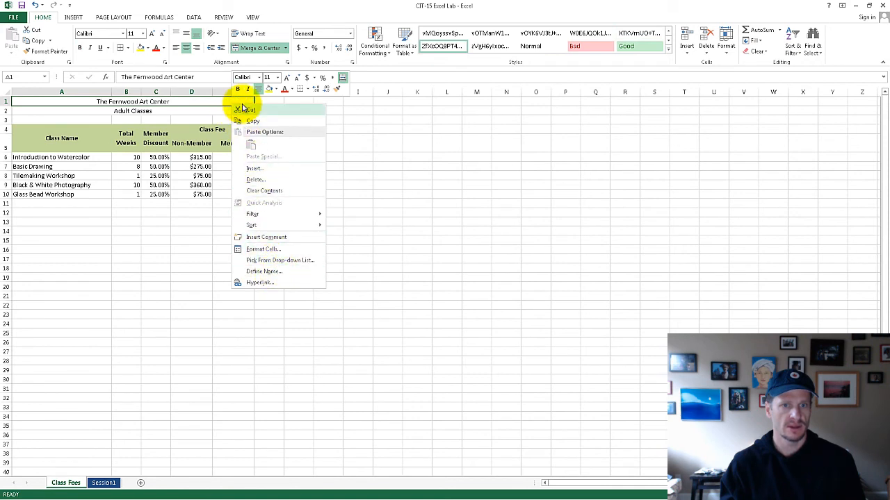
click(220, 93)
drag(192, 93, 231, 93)
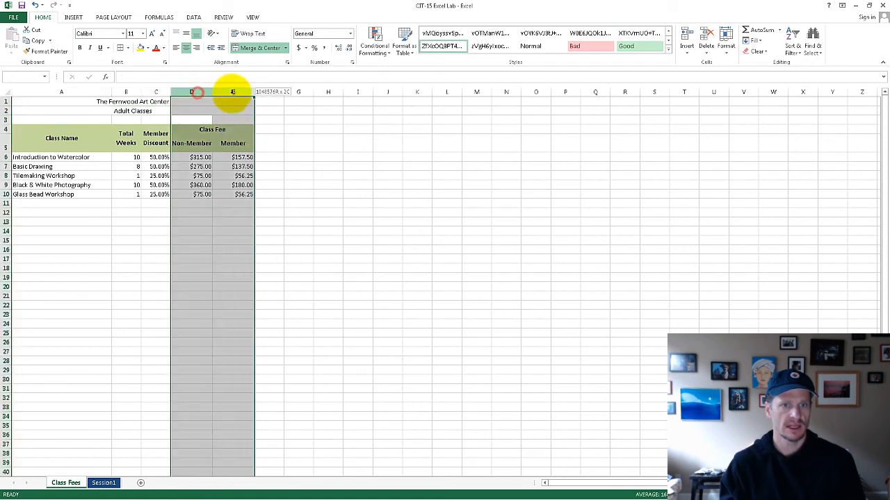
right_click(229, 116)
click(269, 228)
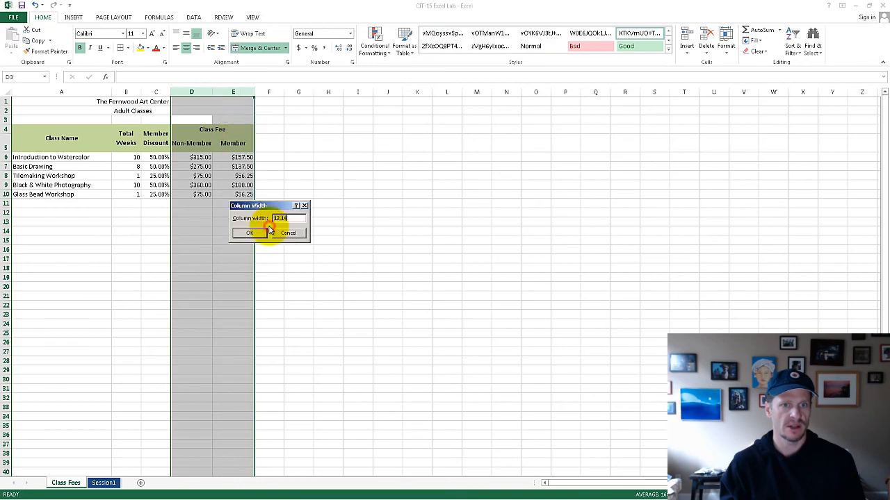
key(alt+Tab)
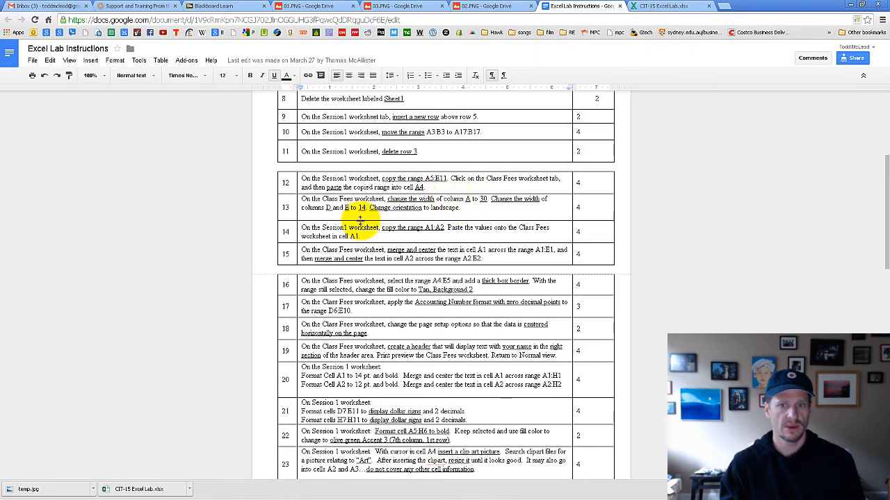
key(alt+Tab)
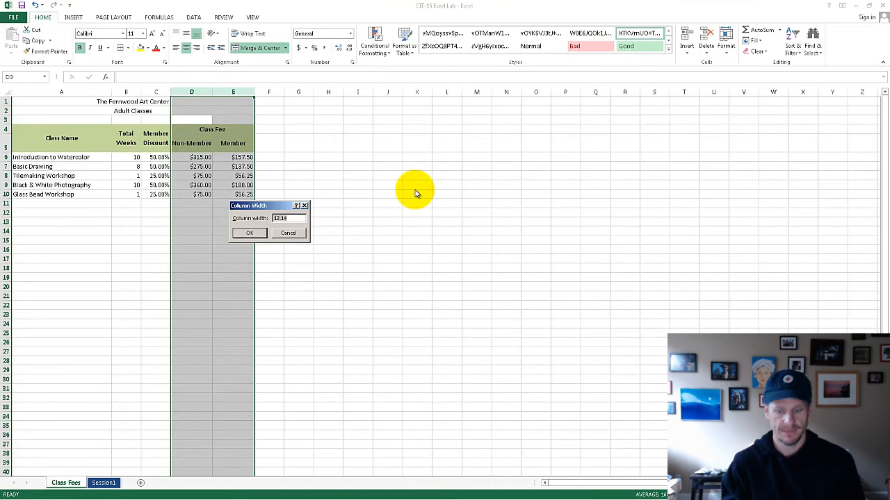
text(14)
key(Return)
click(356, 206)
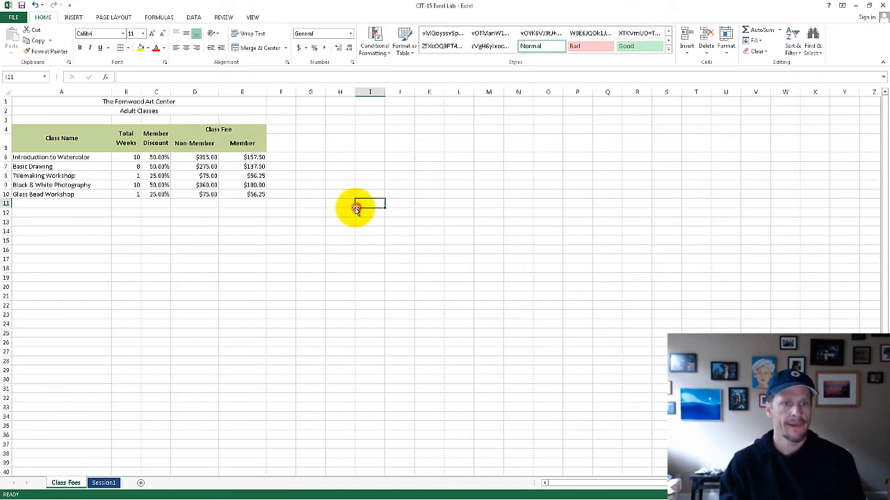
Step: Fill the header range A4:E5 on Class Fees with a darker shade of tan, using 02.PNG as reference
key(alt+Tab)
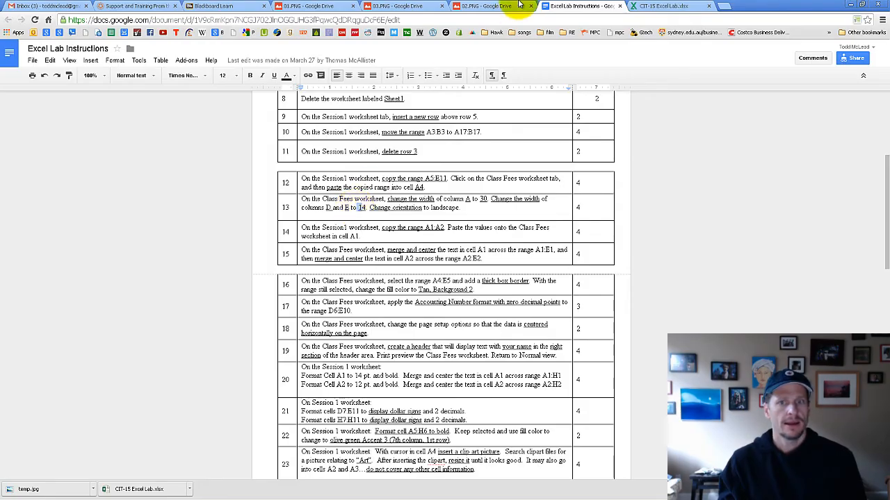
click(476, 5)
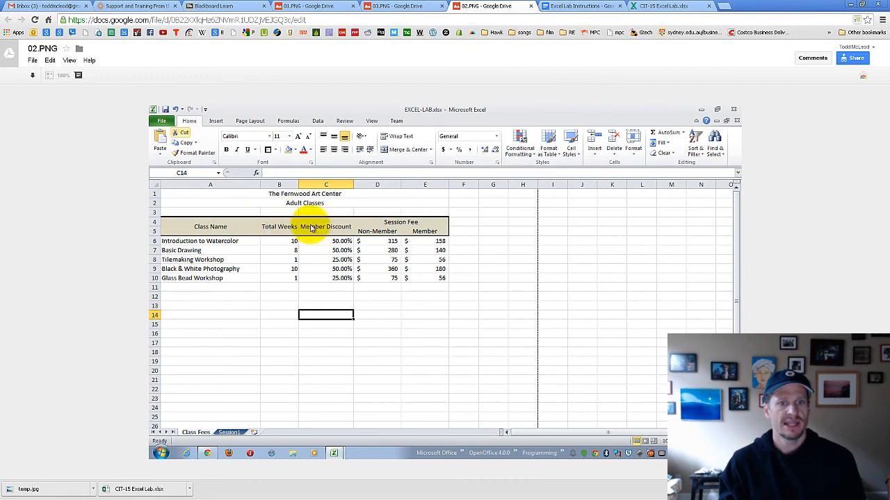
key(alt+Tab)
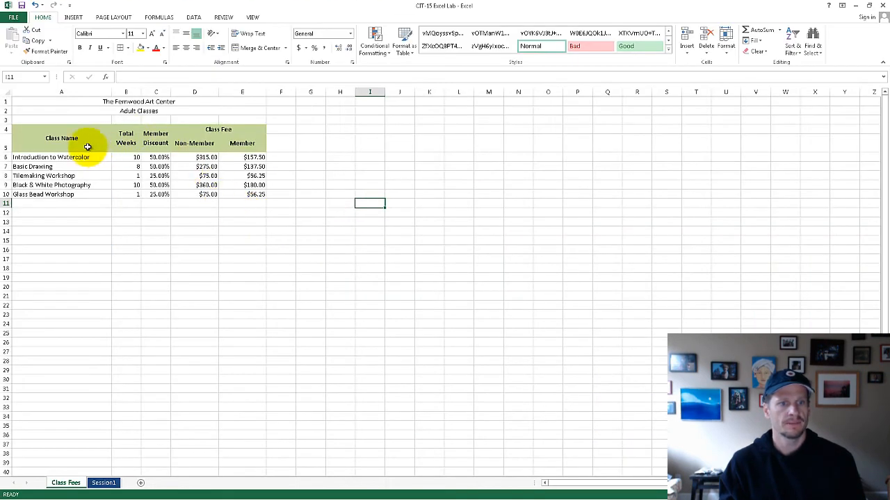
drag(75, 140, 236, 144)
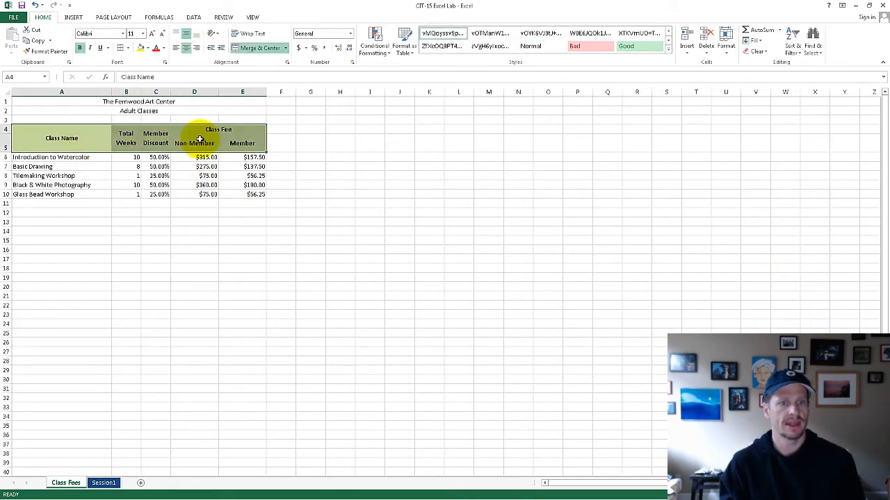
click(128, 47)
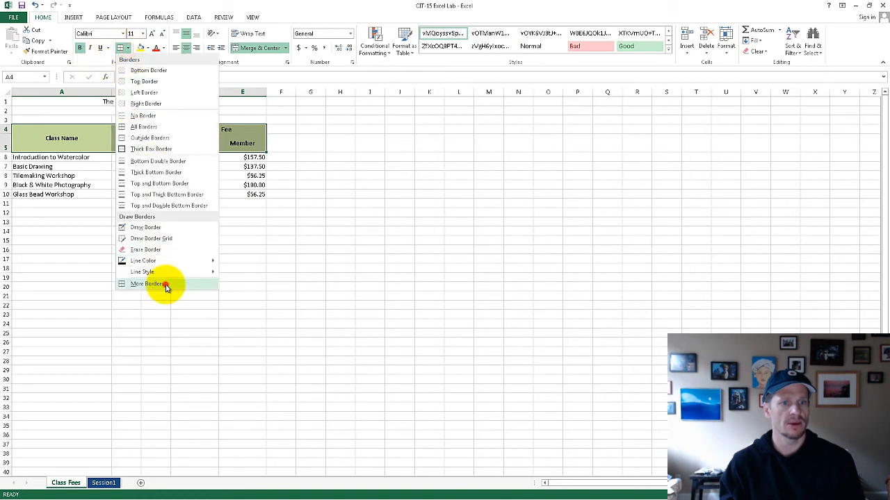
click(148, 284)
click(448, 159)
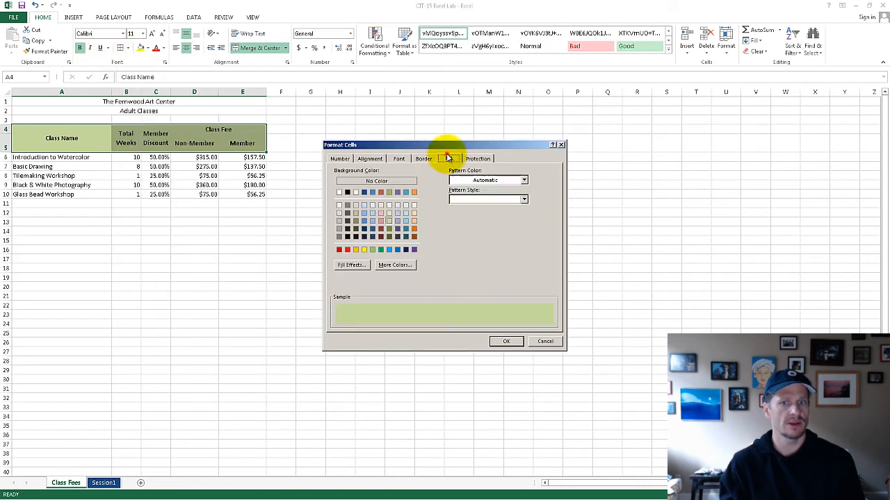
click(356, 213)
click(506, 341)
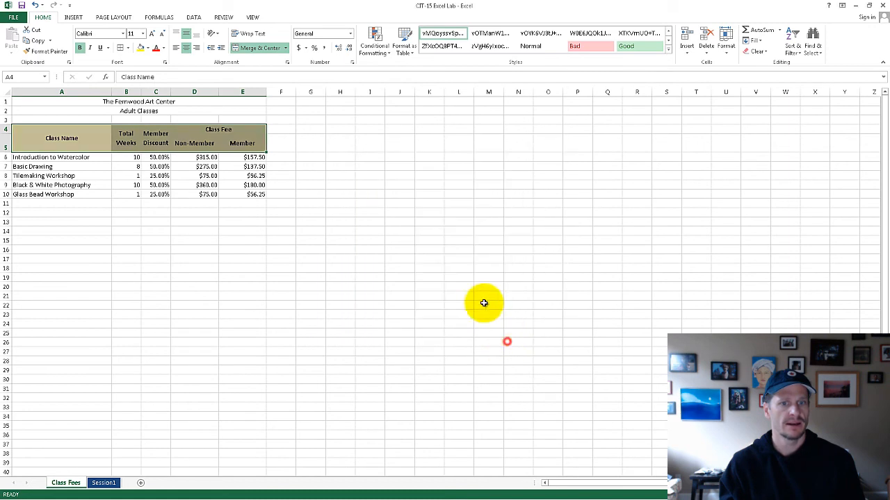
Step: Apply a Thick Box Border around the header range A4:E5 on Class Fees
click(128, 48)
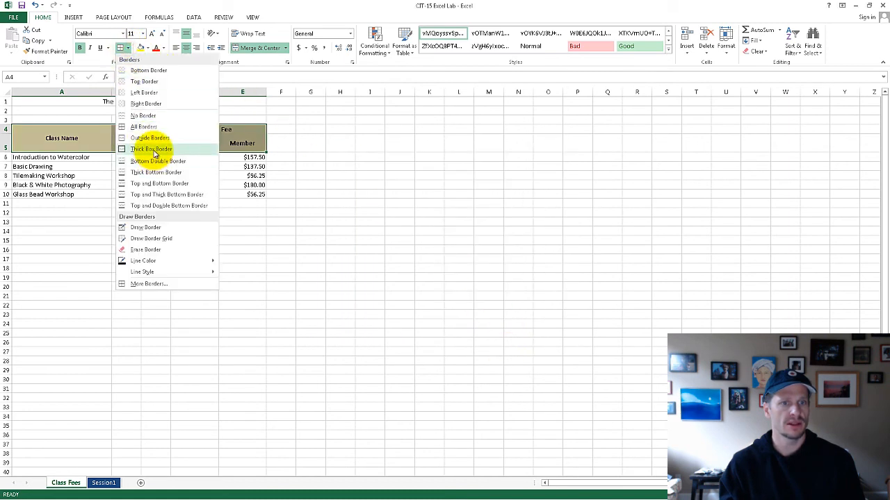
click(149, 146)
click(224, 222)
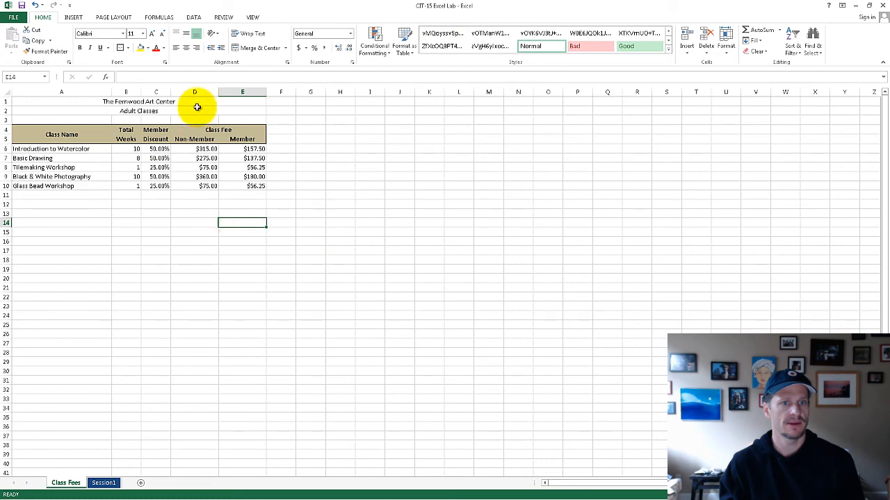
click(128, 49)
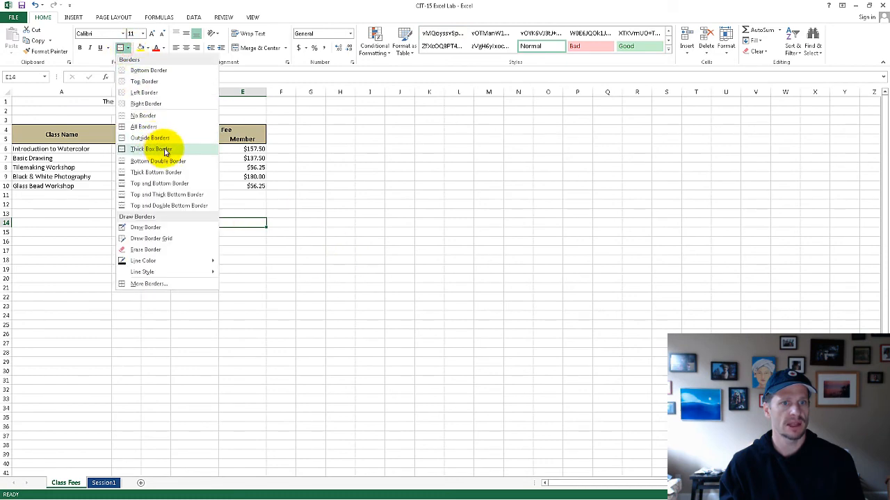
click(343, 193)
Step: Widen columns B and C on Class Fees so the Total Weeks and Member Discount headings each fit on one line, matching 02.PNG
key(alt+Tab)
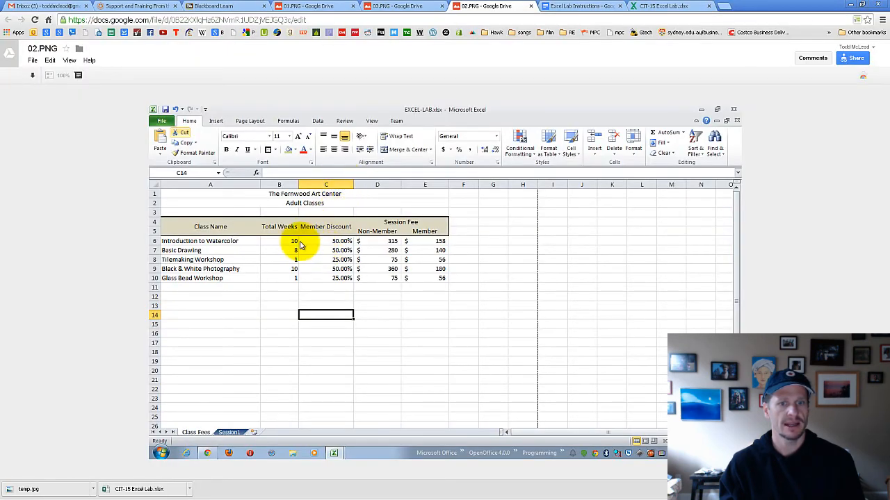
key(alt+Tab)
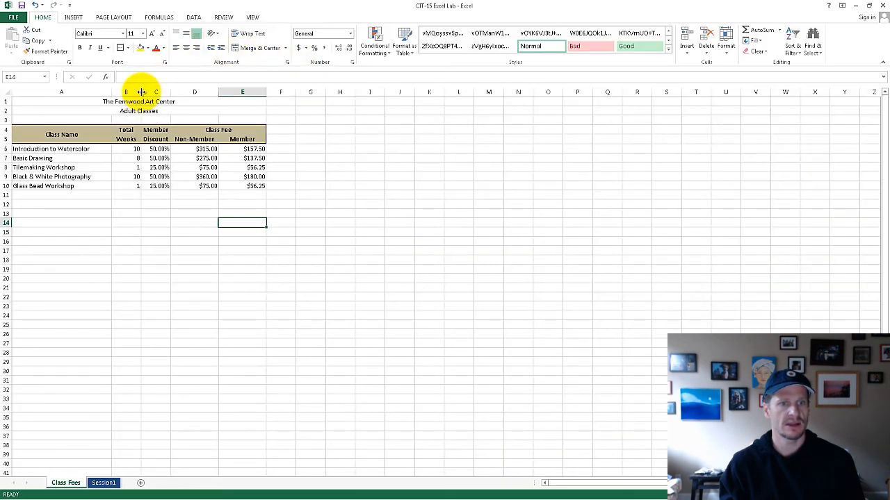
drag(153, 91, 224, 93)
key(alt+Tab)
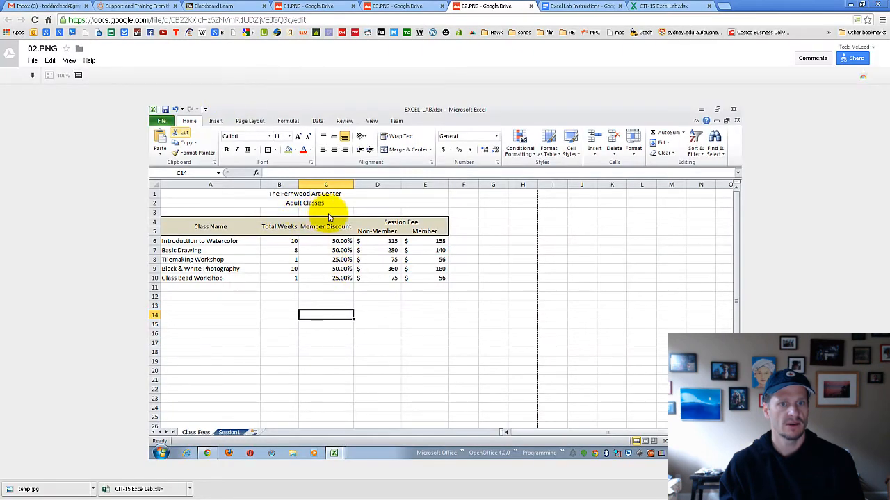
key(alt+Tab)
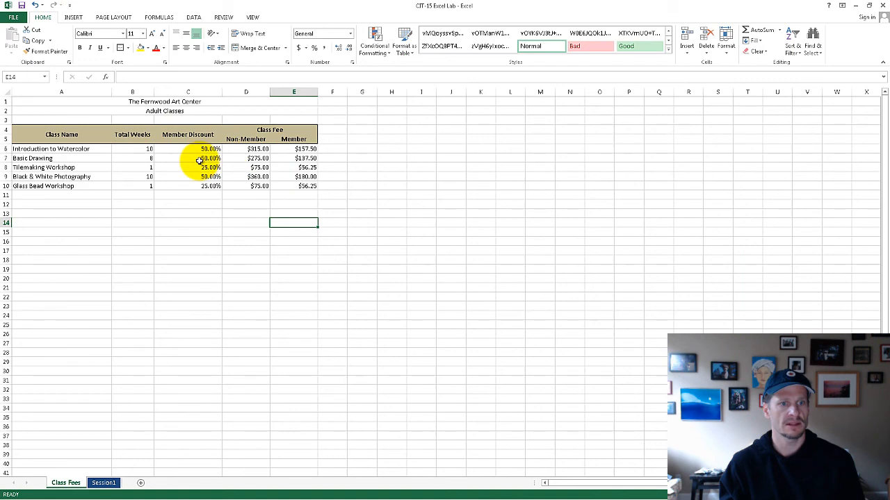
key(alt+Tab)
key(alt+Tab)
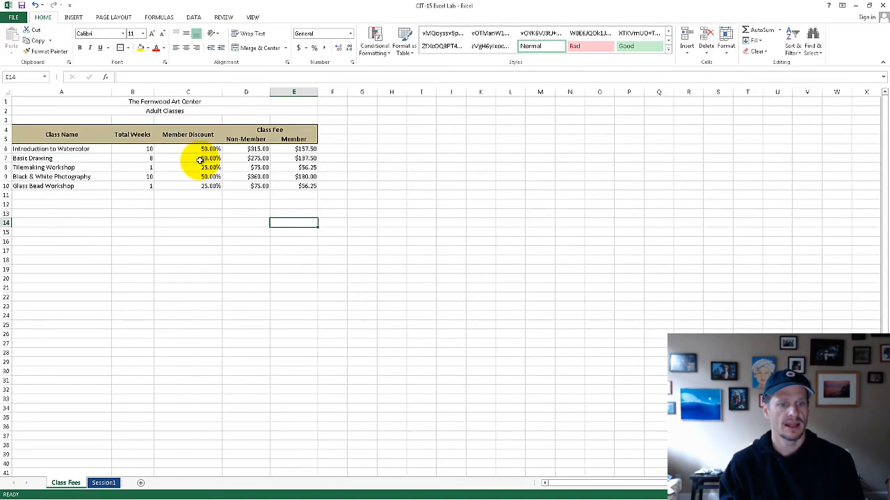
Step: Compare Class Fees with 02.PNG and review the Session1 sheet alongside it
key(alt+Tab)
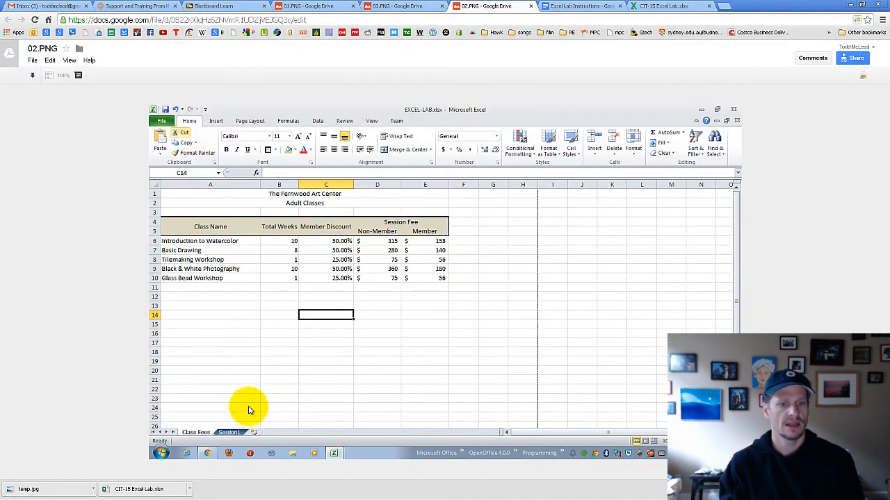
key(alt+Tab)
click(104, 482)
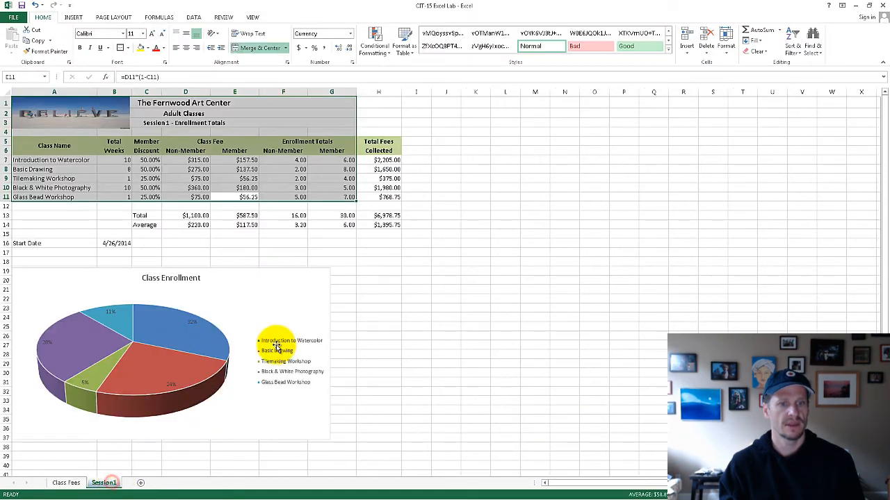
click(445, 281)
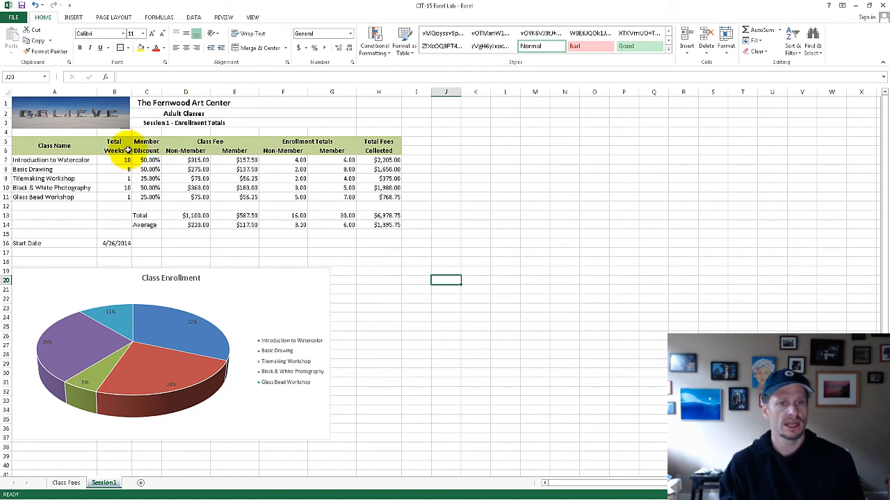
click(66, 483)
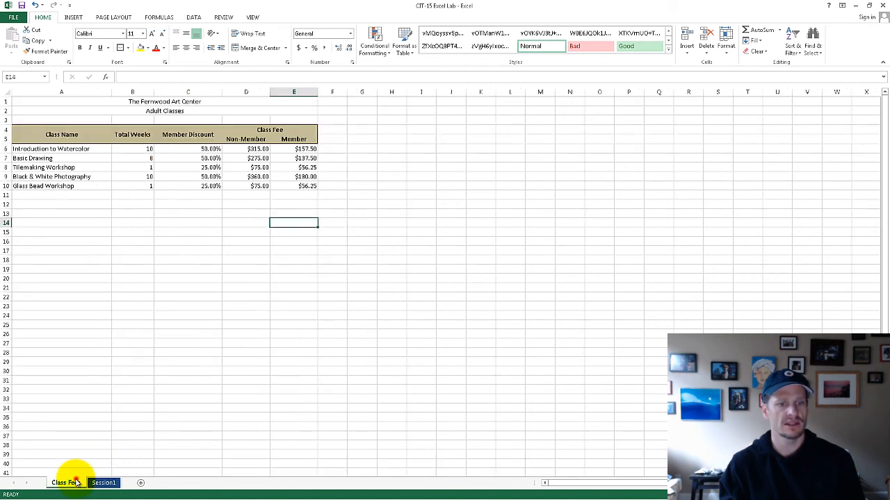
Step: Display the formulas instead of the values on the Session1 sheet
click(102, 483)
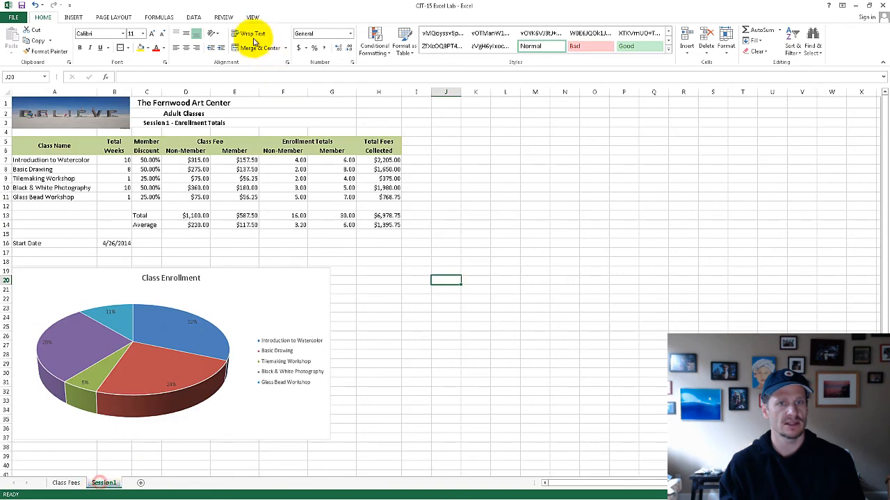
click(193, 17)
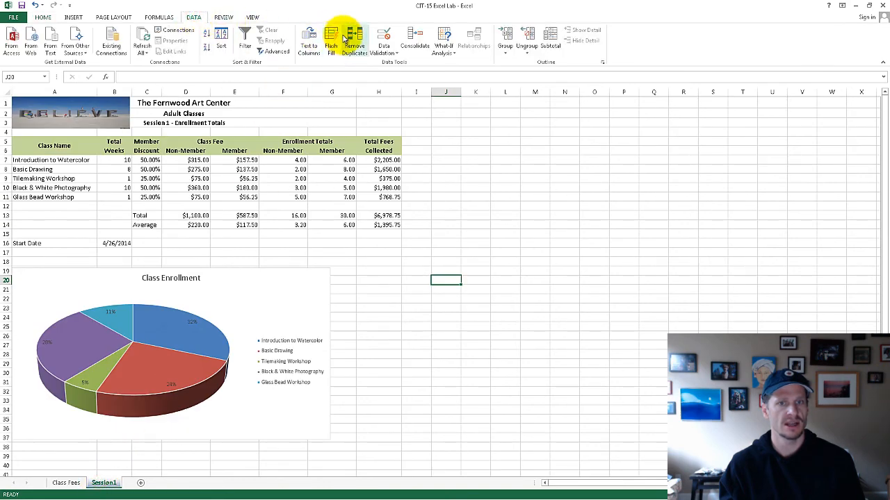
click(159, 17)
click(427, 30)
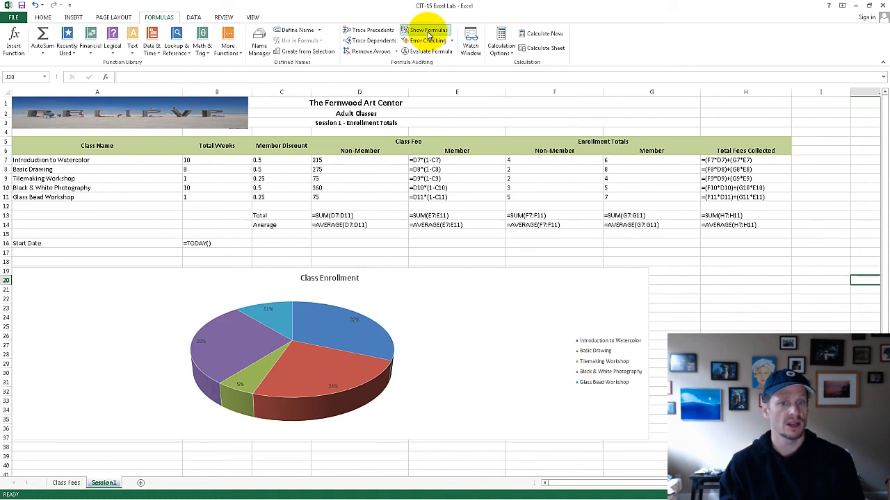
Step: Show values instead of formulas on Session1 and read the Excel Lab Instructions document in the browser against the sheet
click(428, 31)
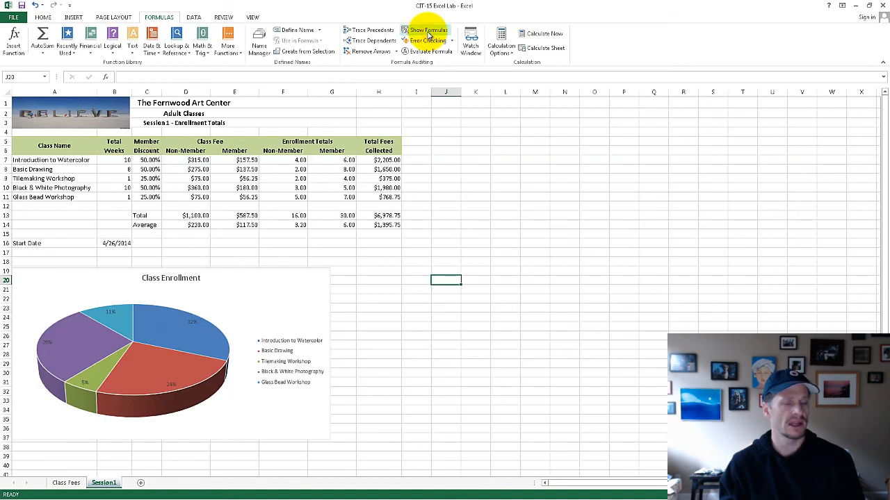
key(alt+Tab)
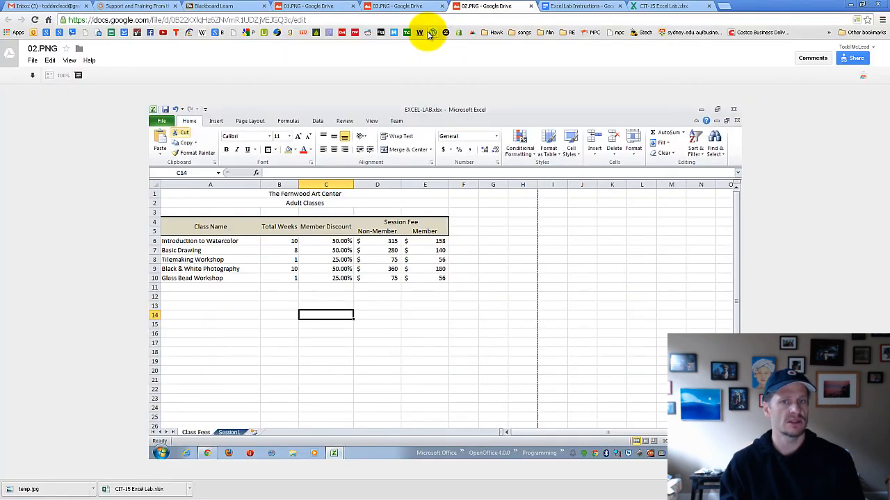
click(583, 6)
scroll(449, 233, up, 3)
scroll(448, 232, down, 1)
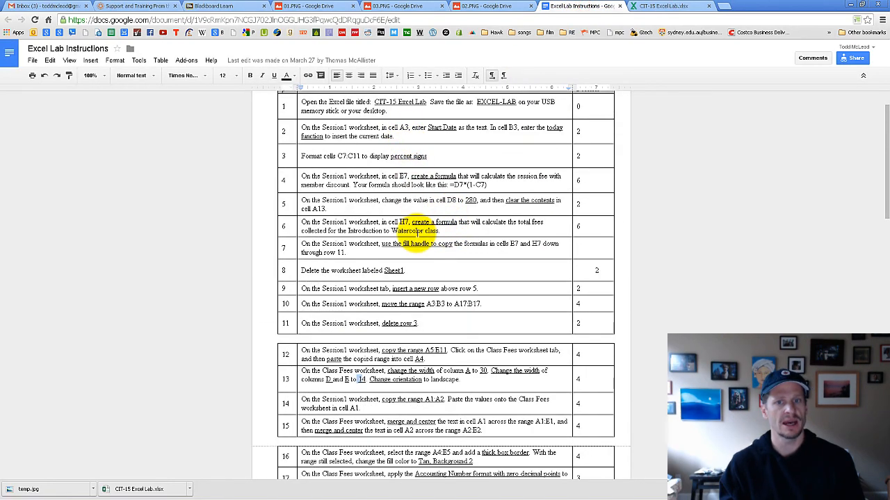
key(alt+Tab)
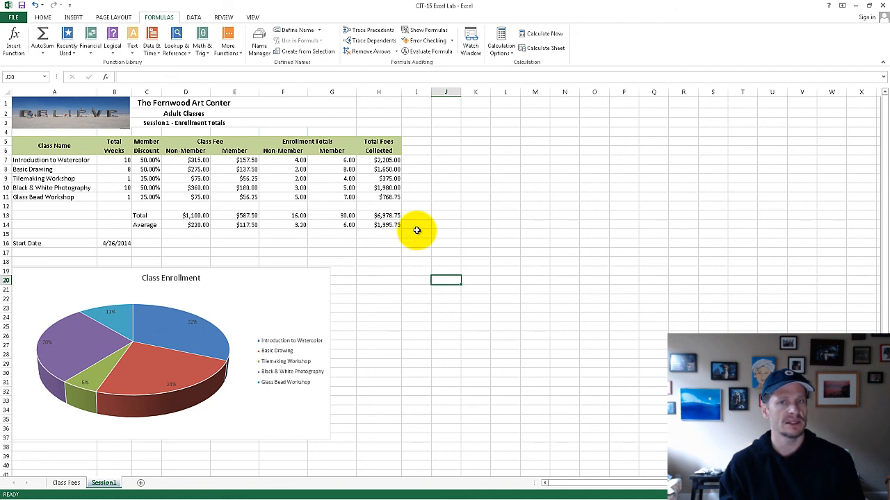
key(alt+Tab)
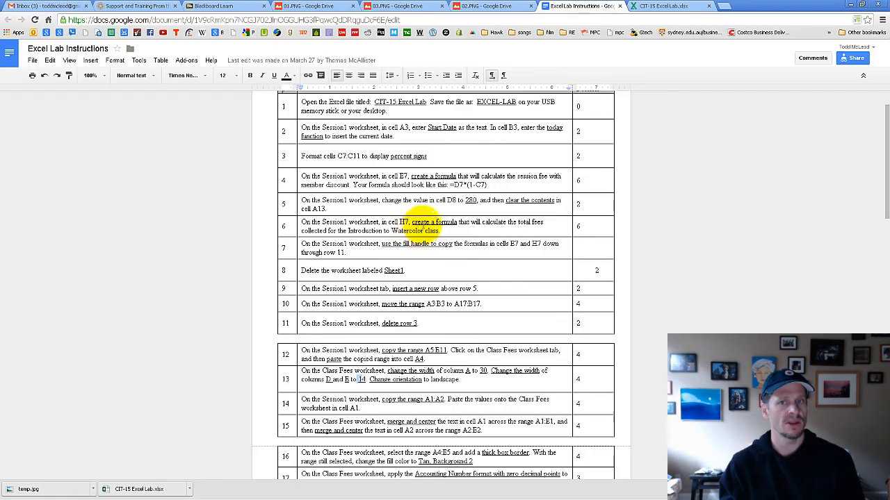
key(alt+Tab)
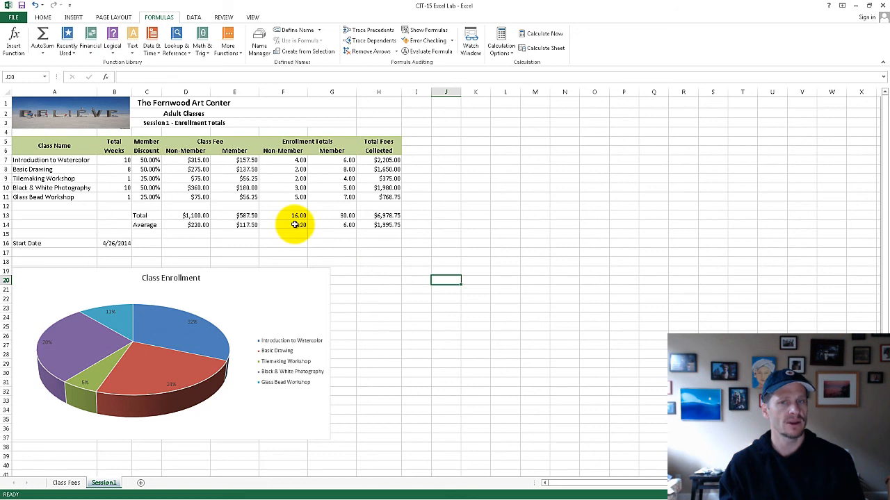
Step: Display the formulas on Session1 and inspect the averages in D14:G14, the member fees in E10:E11 and the pie chart's source ranges
click(422, 31)
click(355, 225)
click(448, 225)
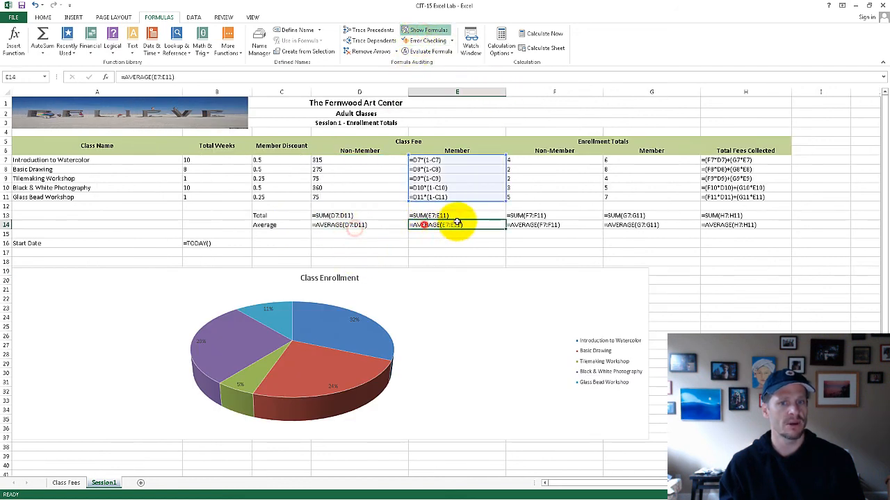
click(527, 224)
click(628, 224)
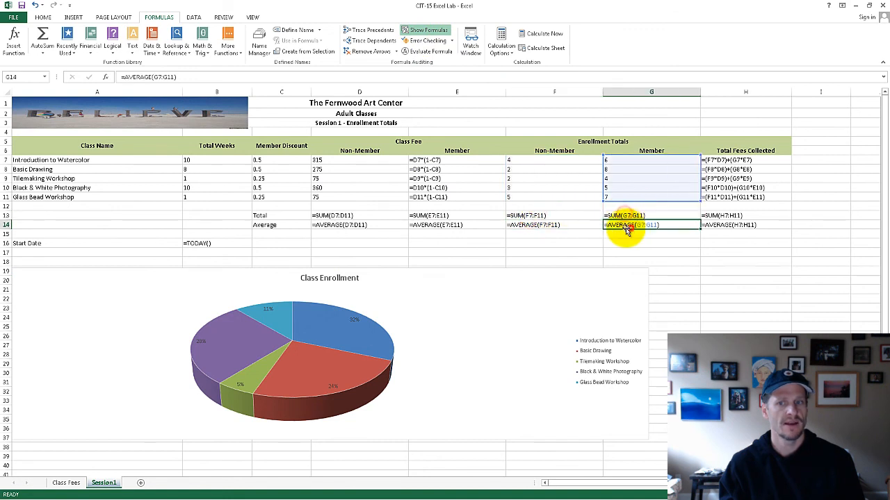
click(472, 198)
click(466, 186)
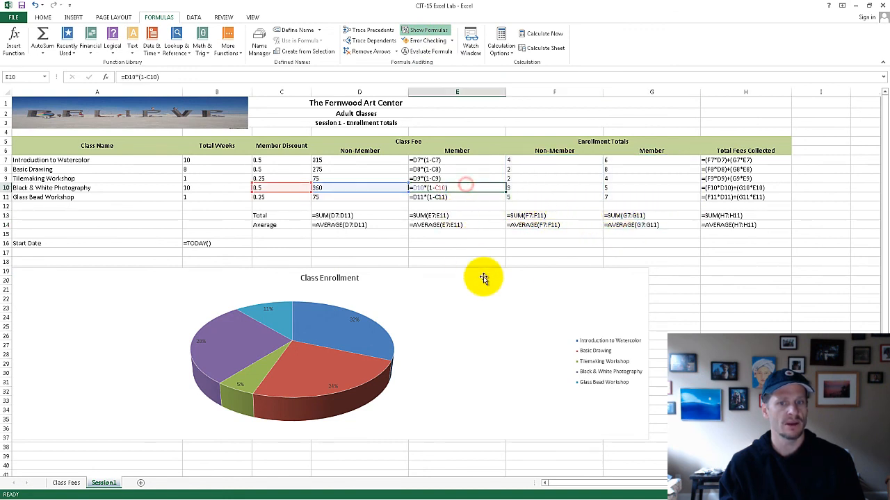
click(446, 291)
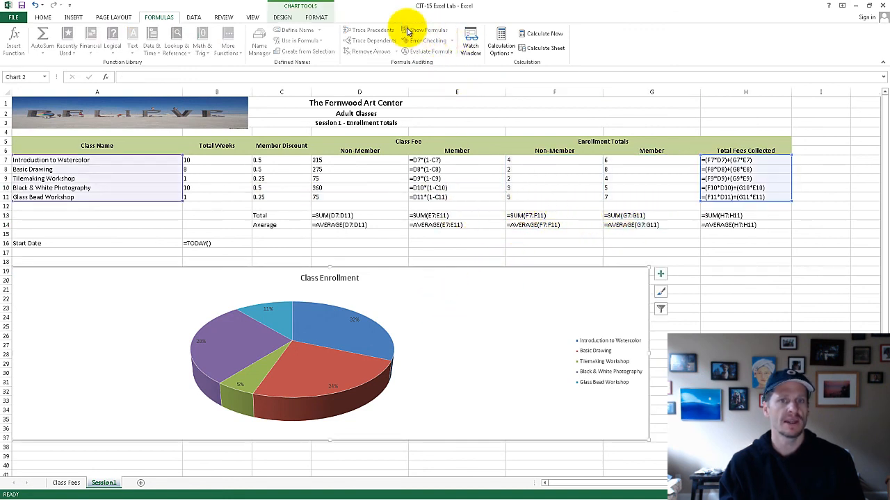
Step: Switch Session1 back to showing values and look over the Class Fees sheet before returning to Session1
click(463, 206)
click(423, 30)
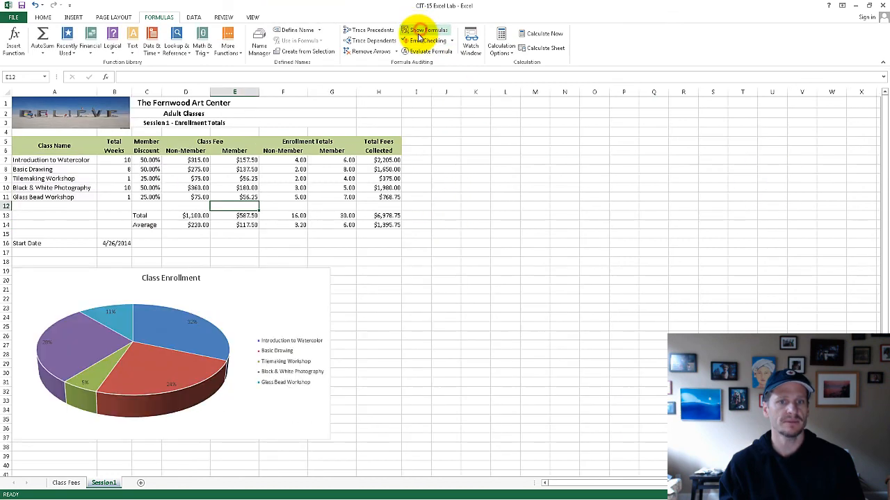
click(77, 483)
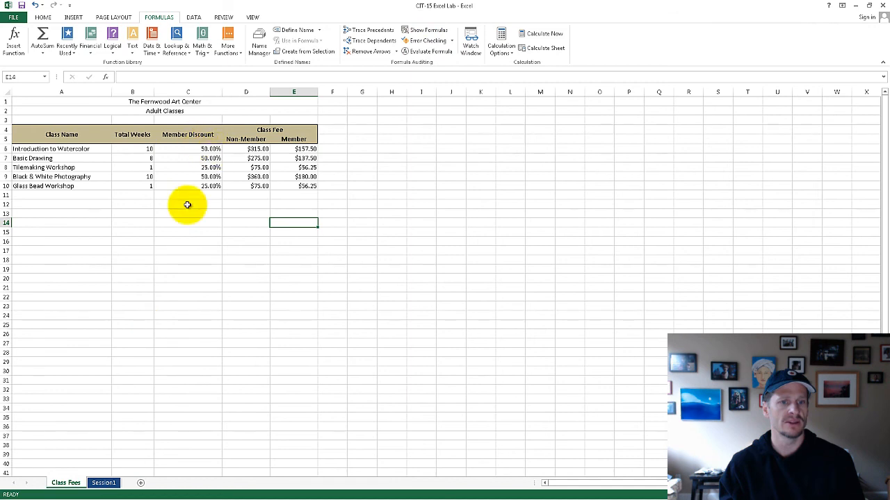
click(109, 483)
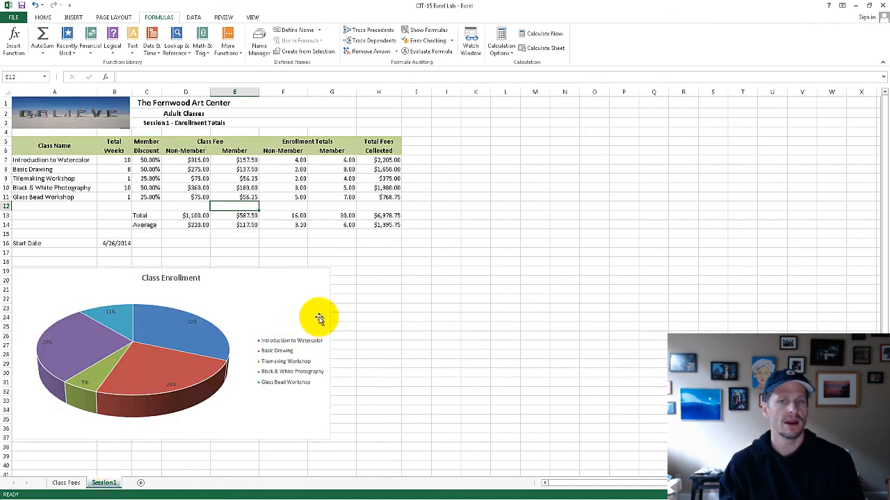